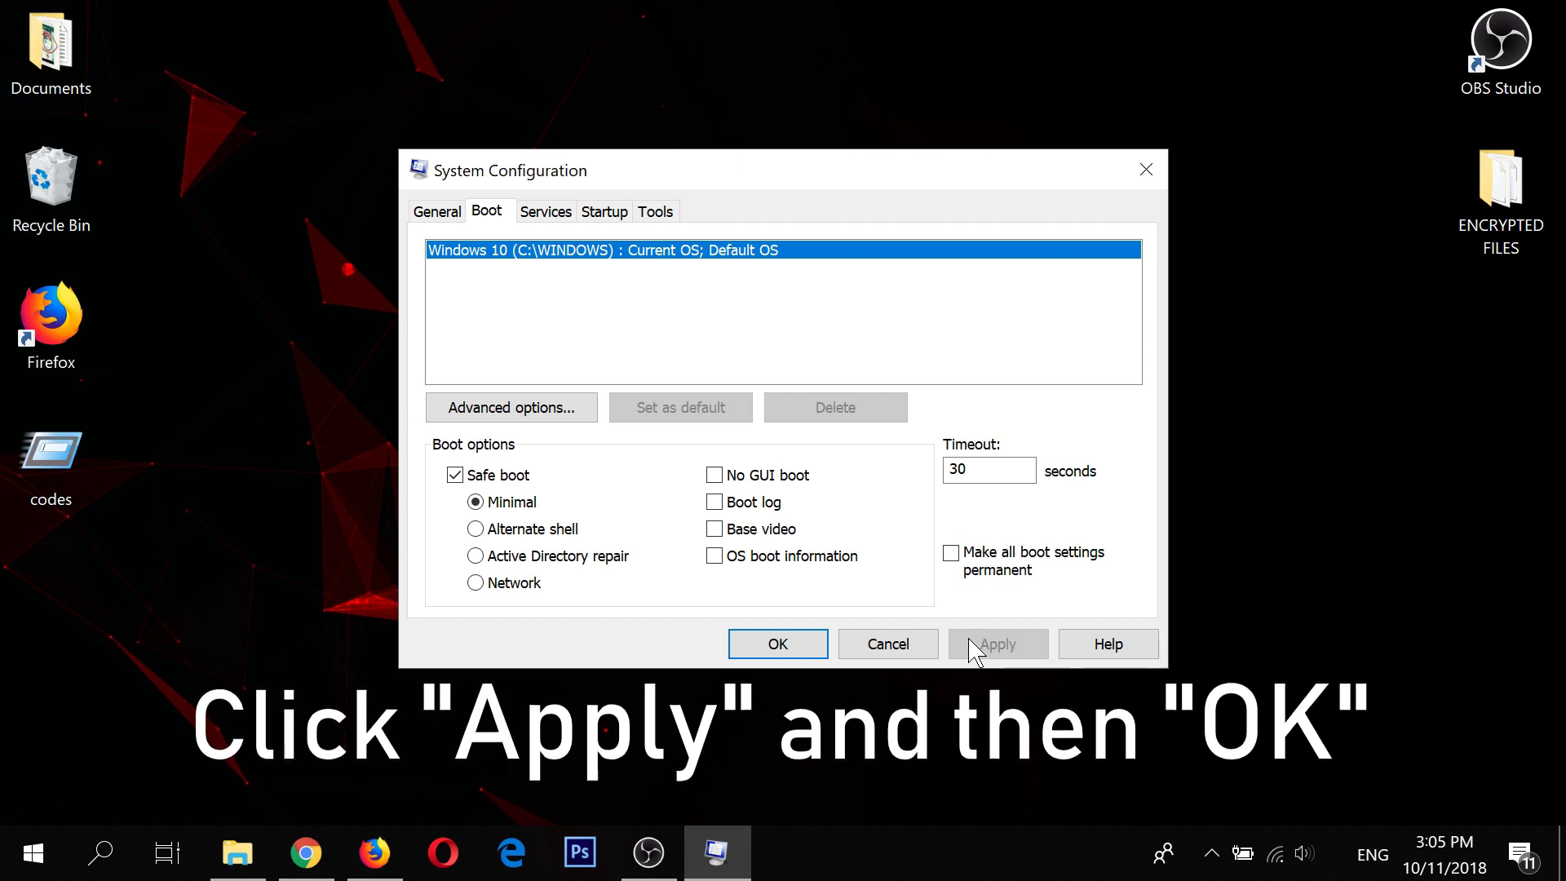
# Step: Confirm the System Configuration boot options with Safe boot set to Minimal
pyautogui.click(776, 643)
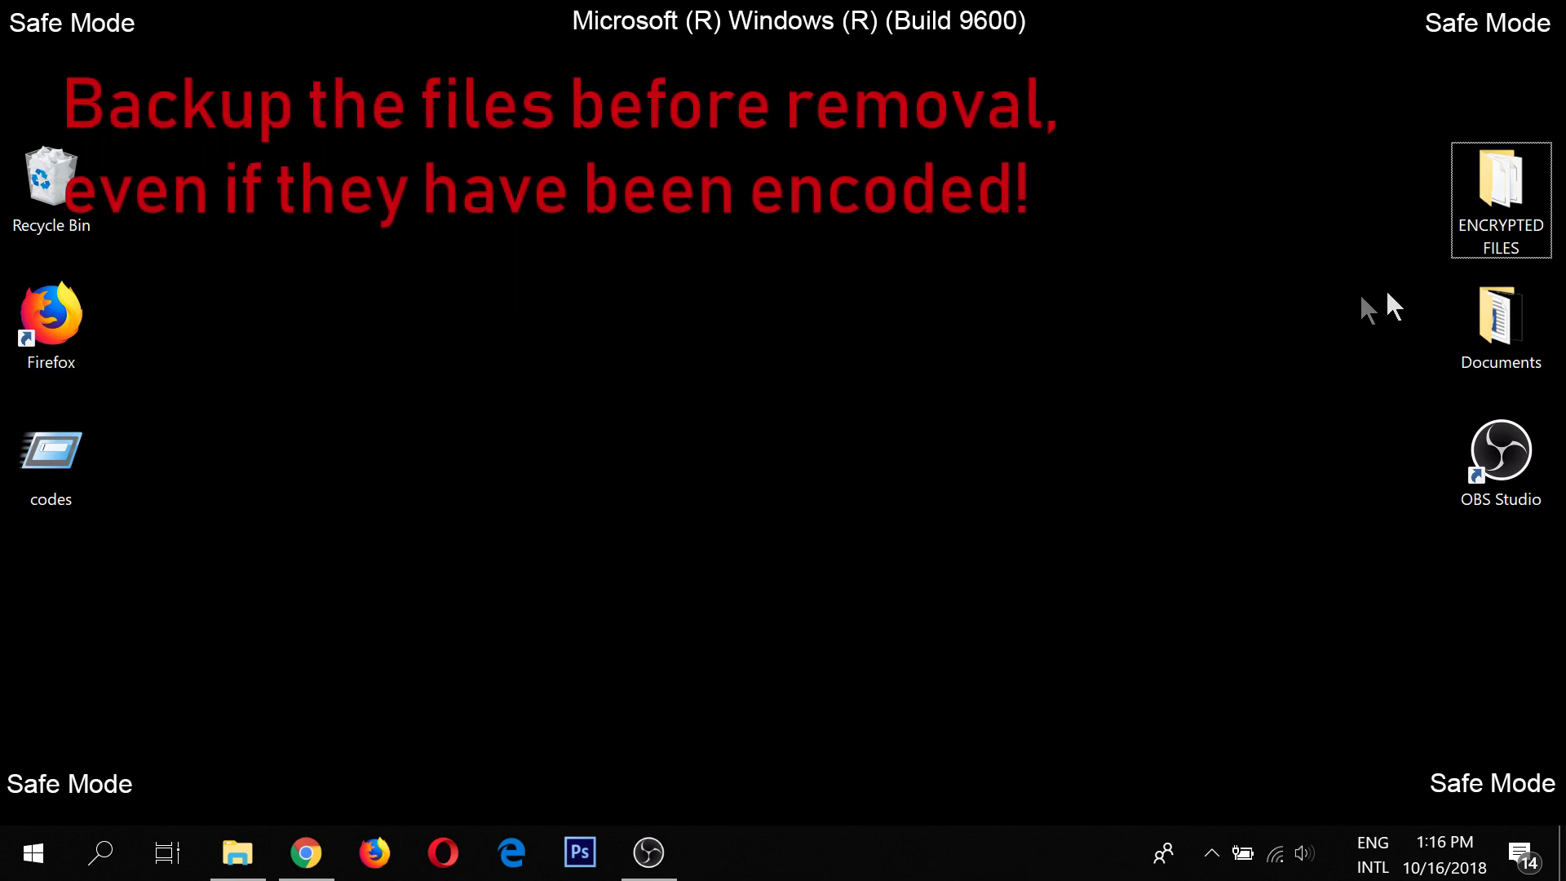
# Step: Back up the ENCRYPTED FILES folder from the desktop by copying it onto FLASH DRIVE (G:), and close the This PC window
pyautogui.rightClick(1497, 235)
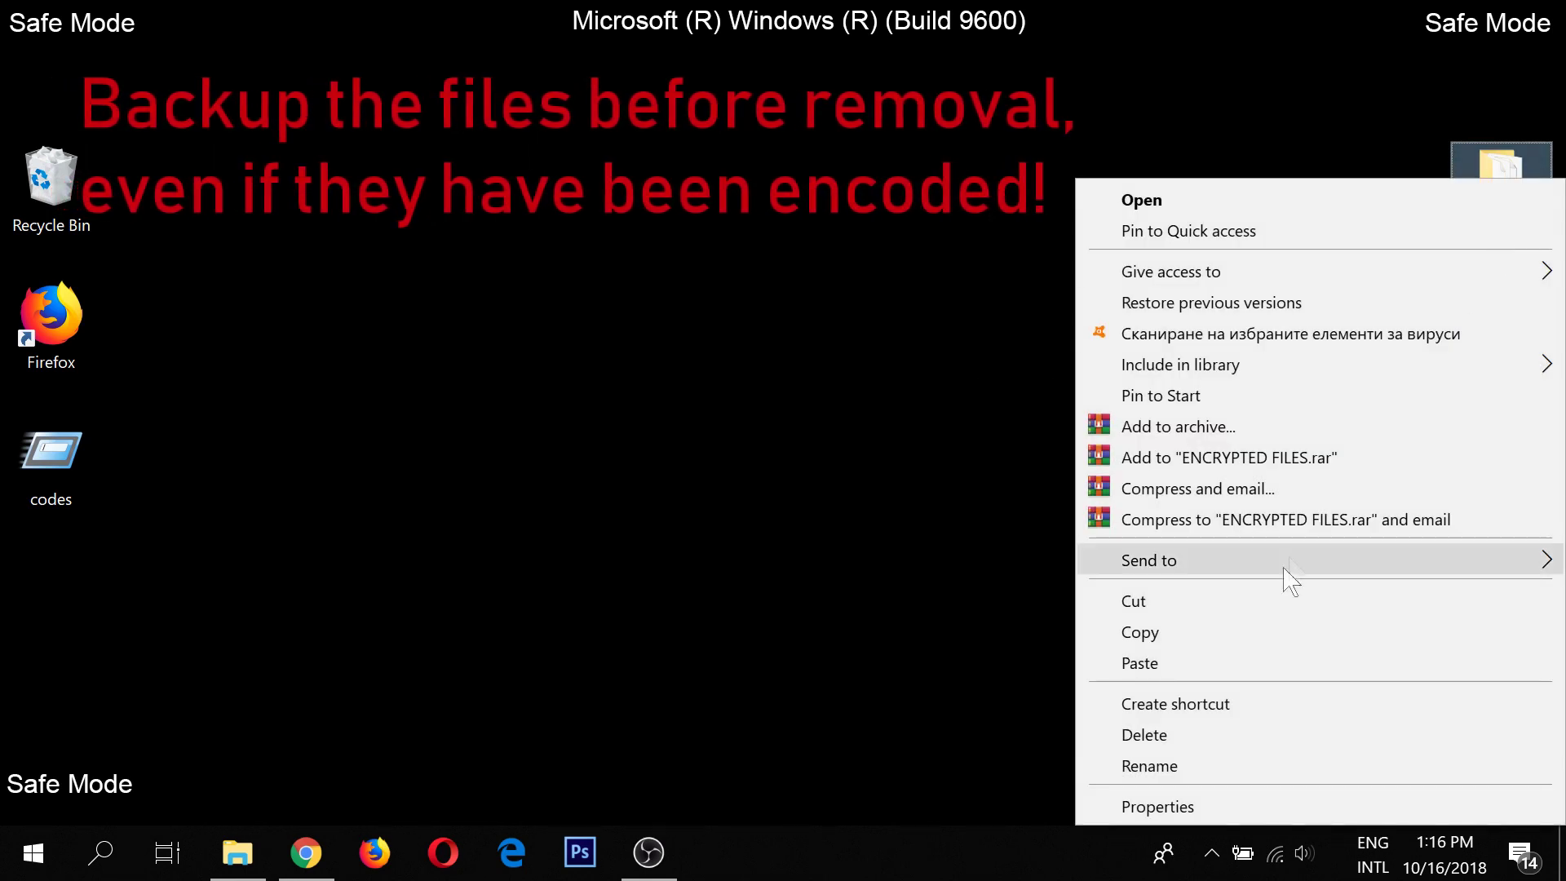
pyautogui.click(1264, 633)
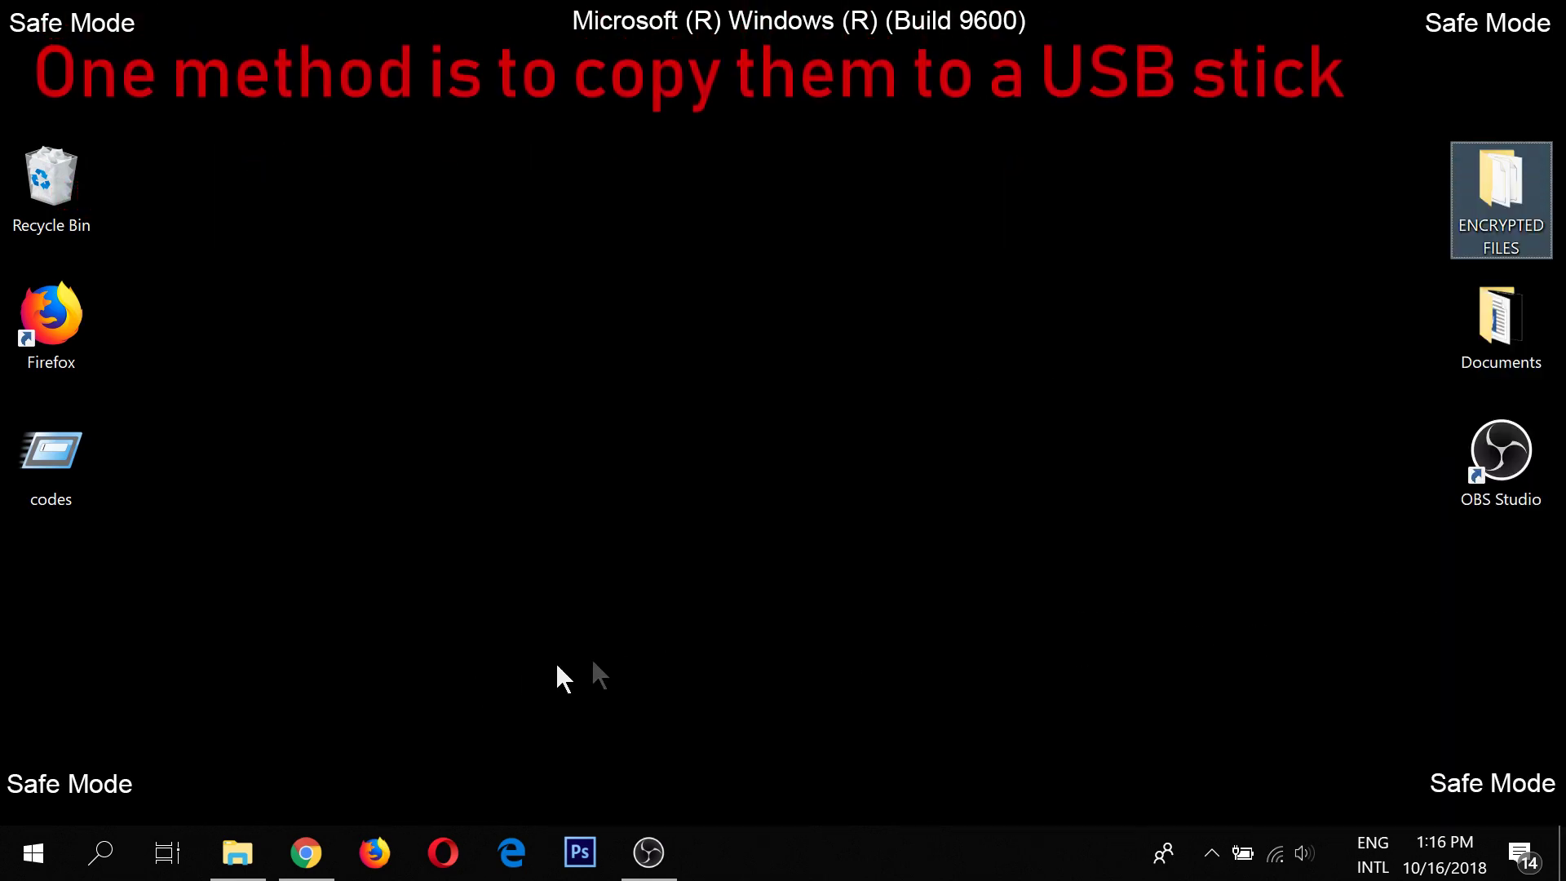
pyautogui.click(114, 844)
pyautogui.write('T')
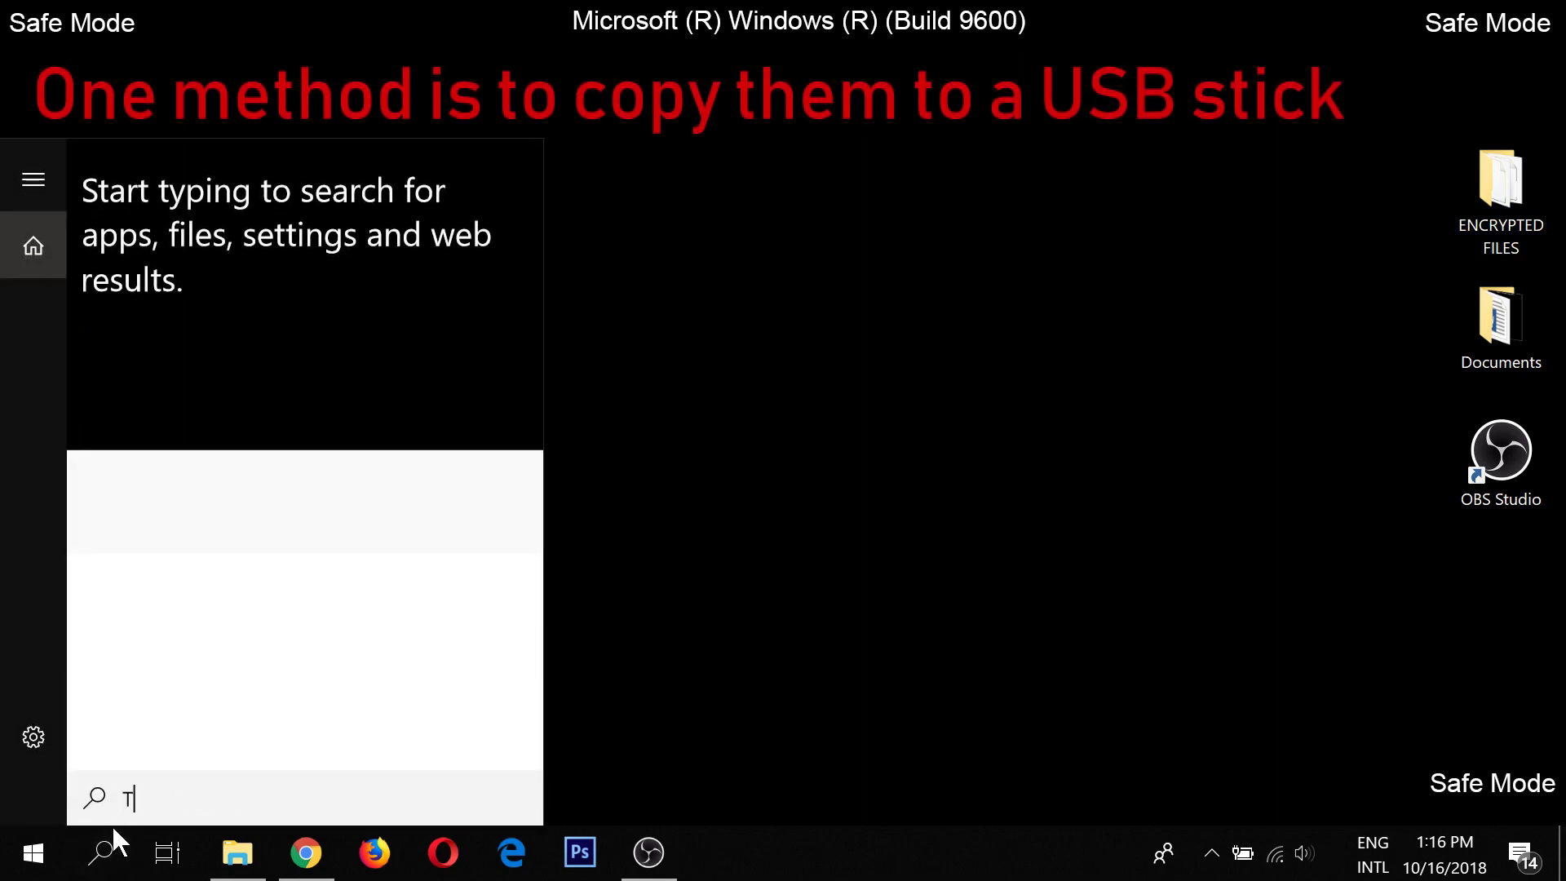
pyautogui.write('his')
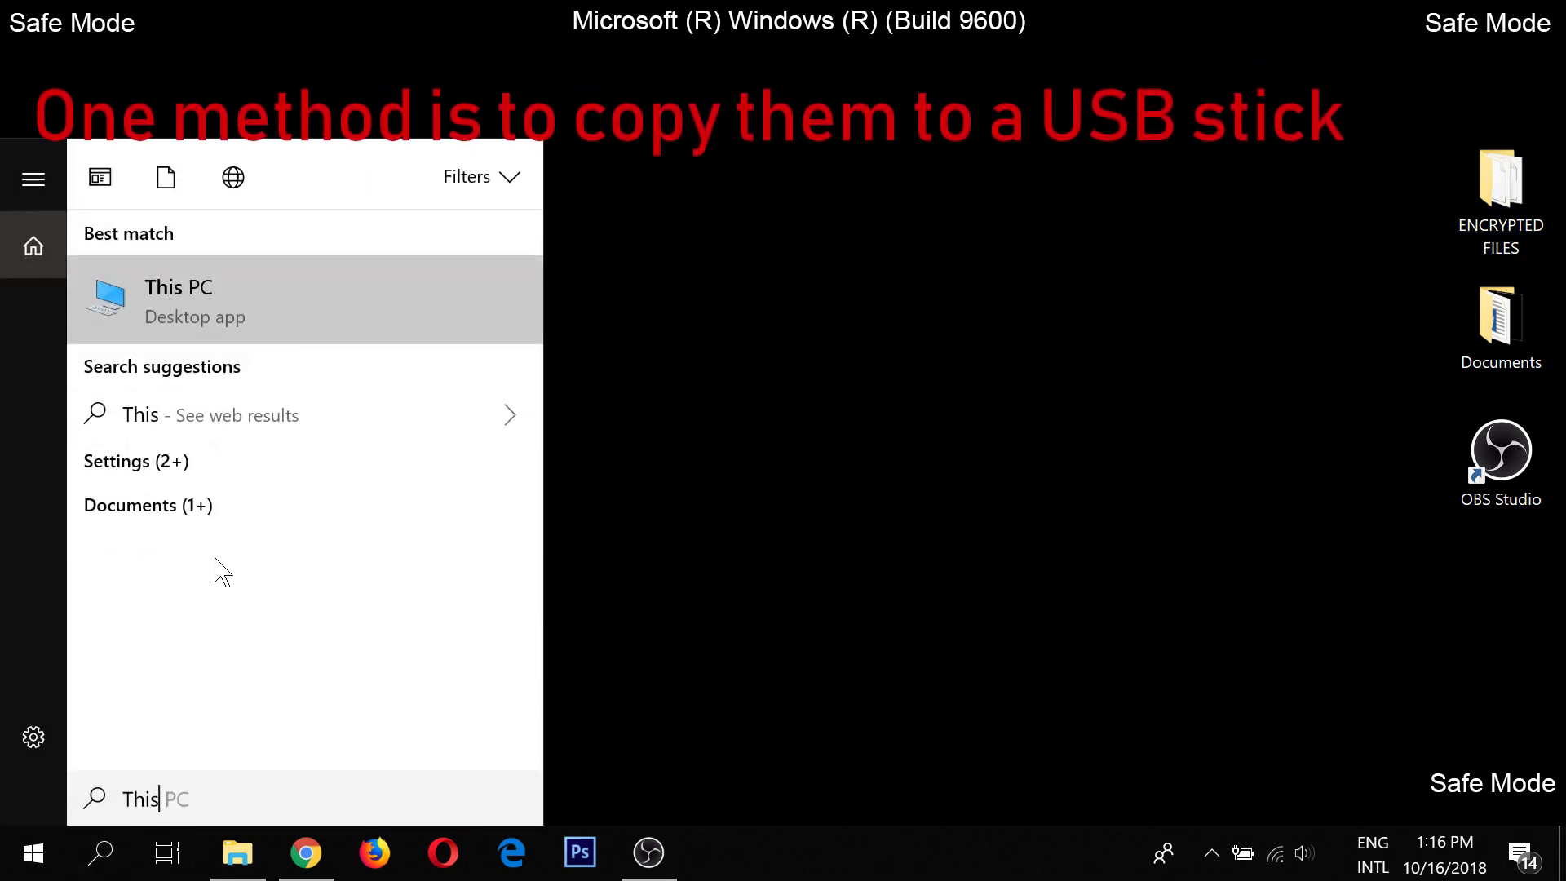
pyautogui.click(315, 310)
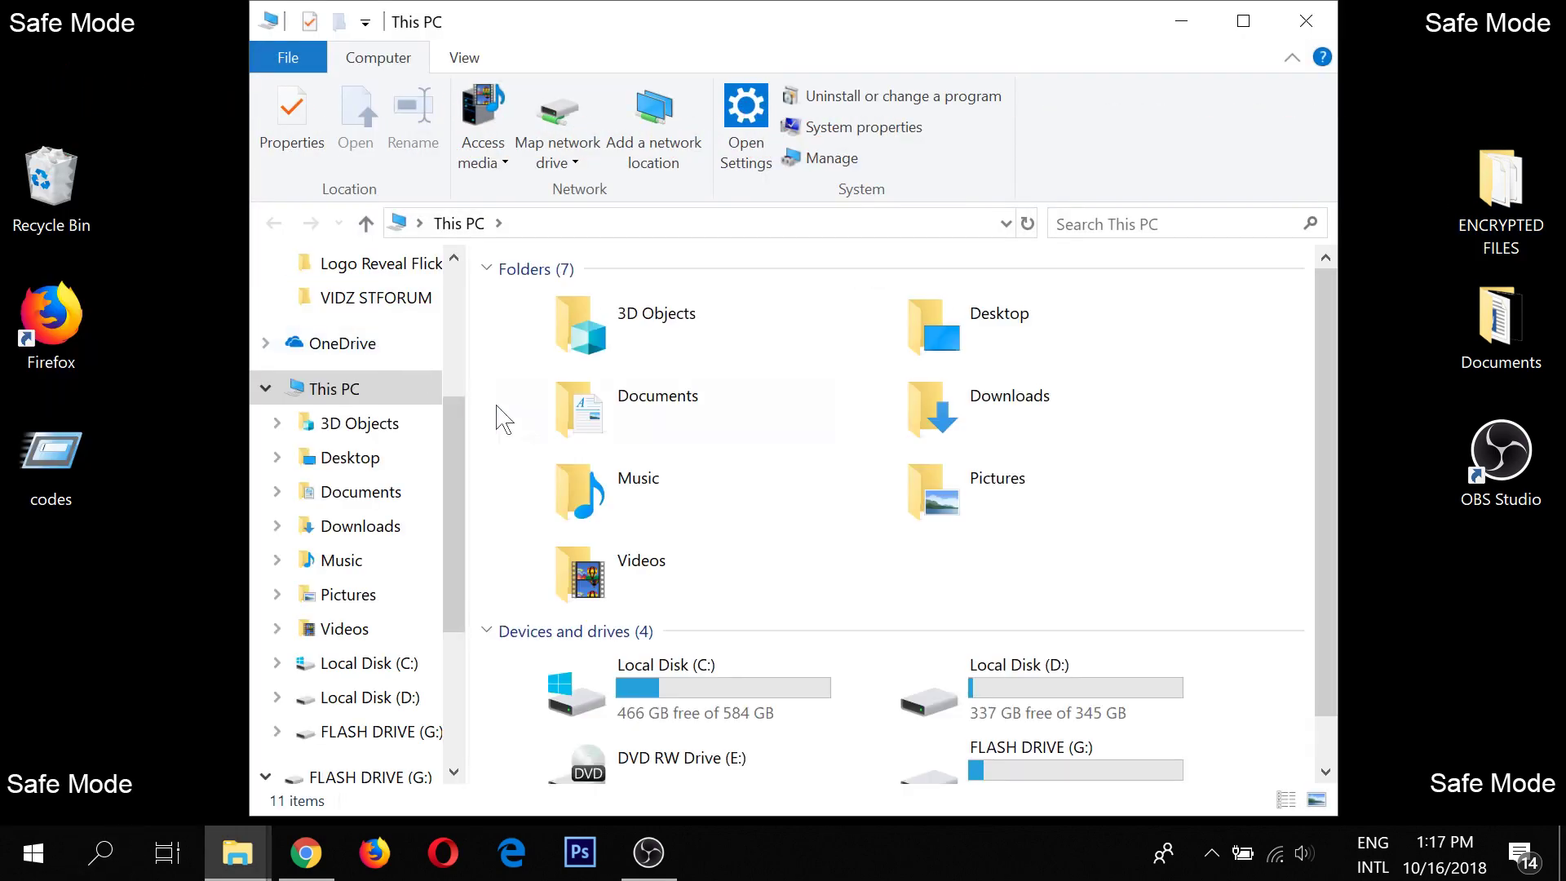
pyautogui.click(1009, 767)
pyautogui.rightClick(1013, 771)
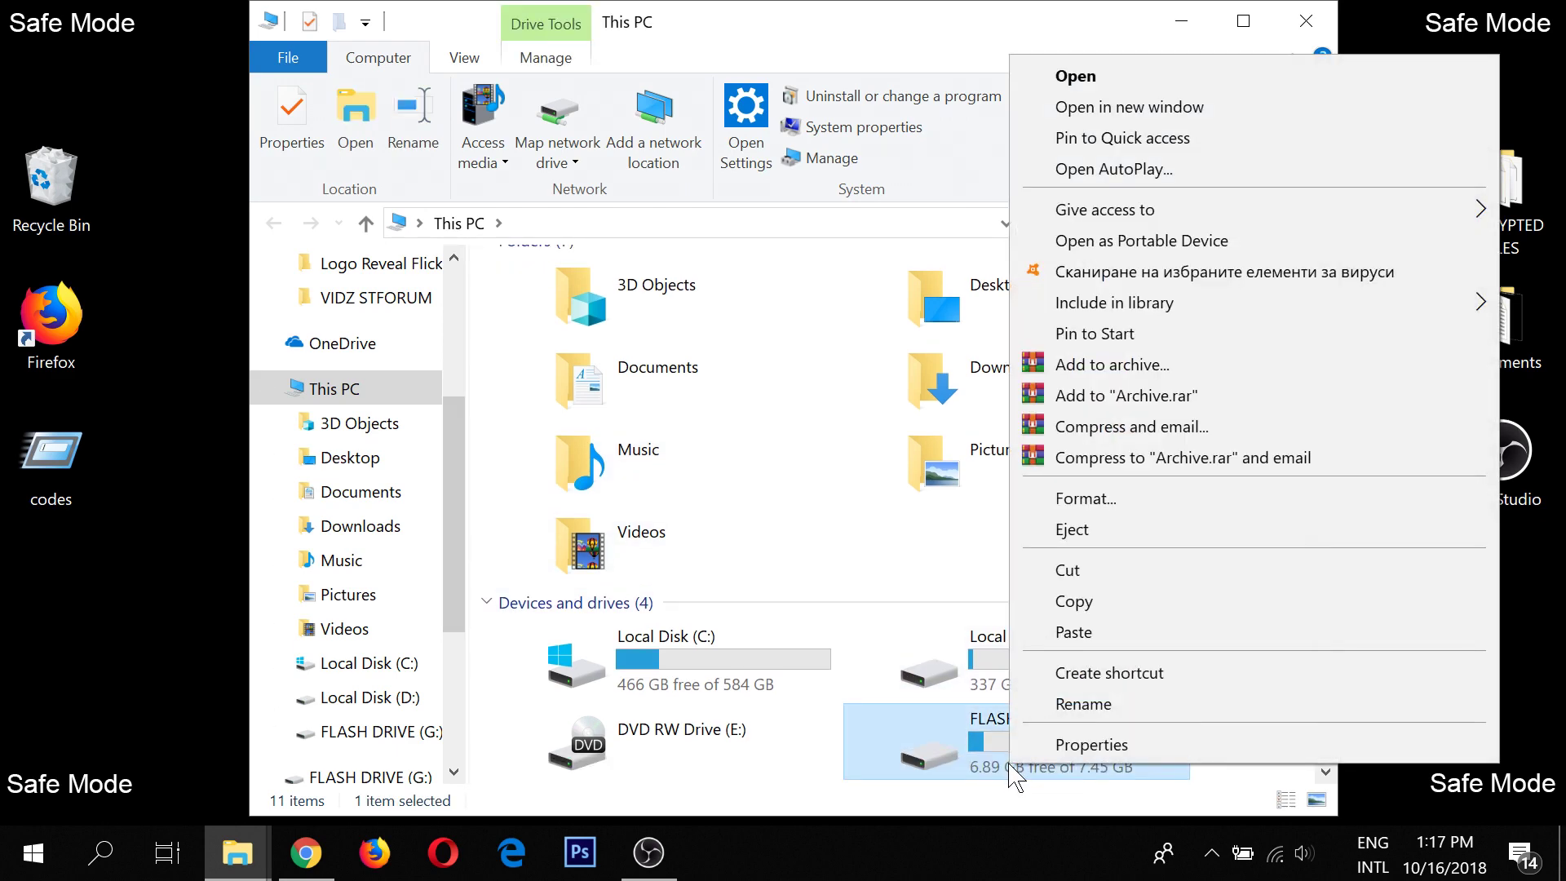
pyautogui.click(1087, 640)
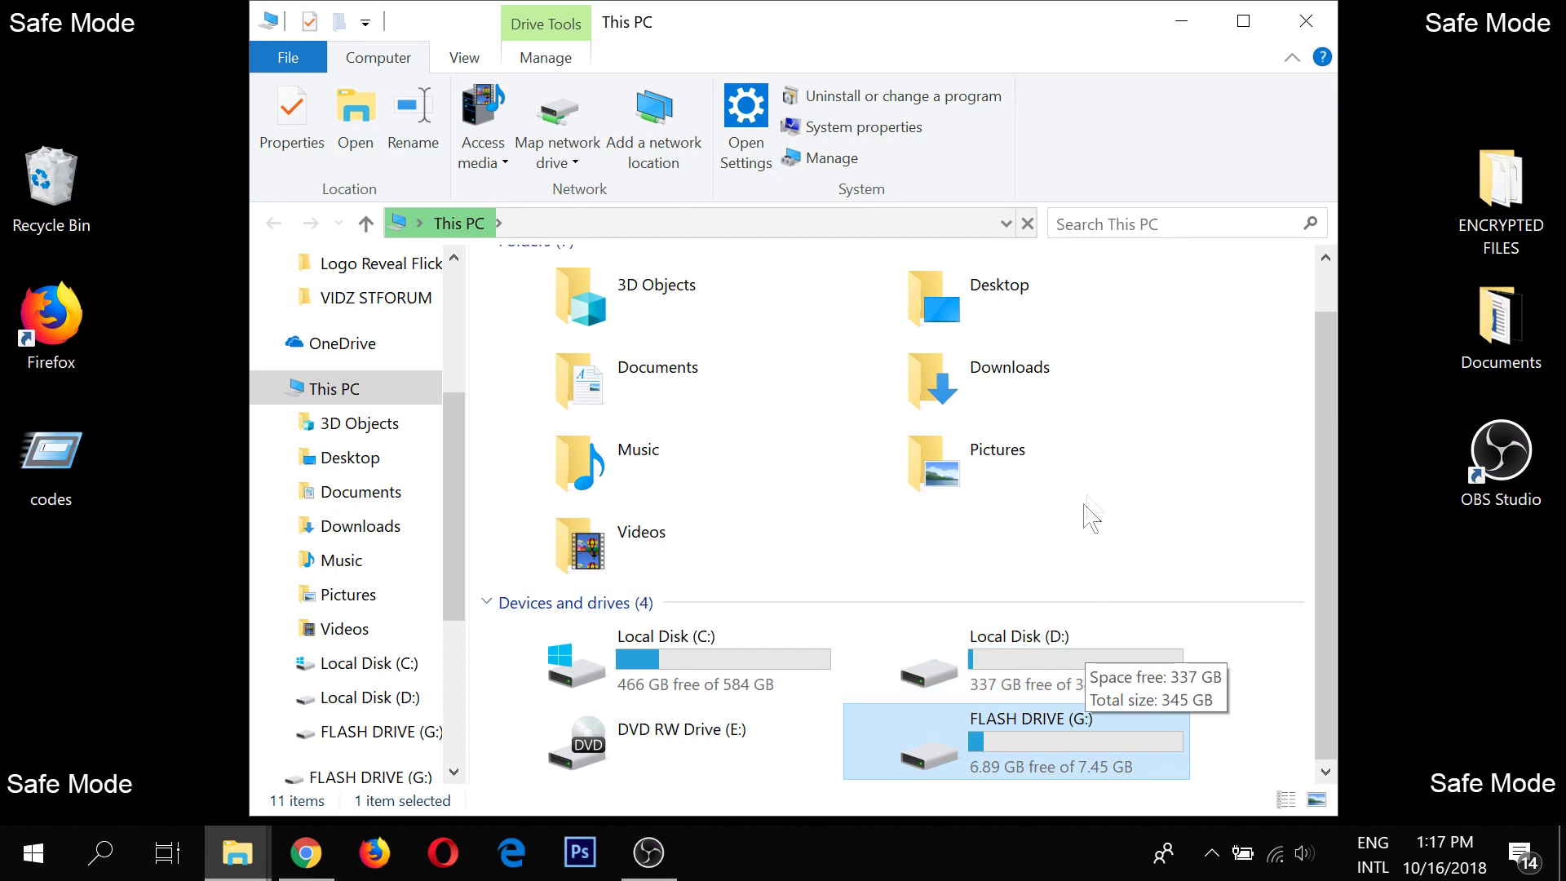
pyautogui.click(1335, 22)
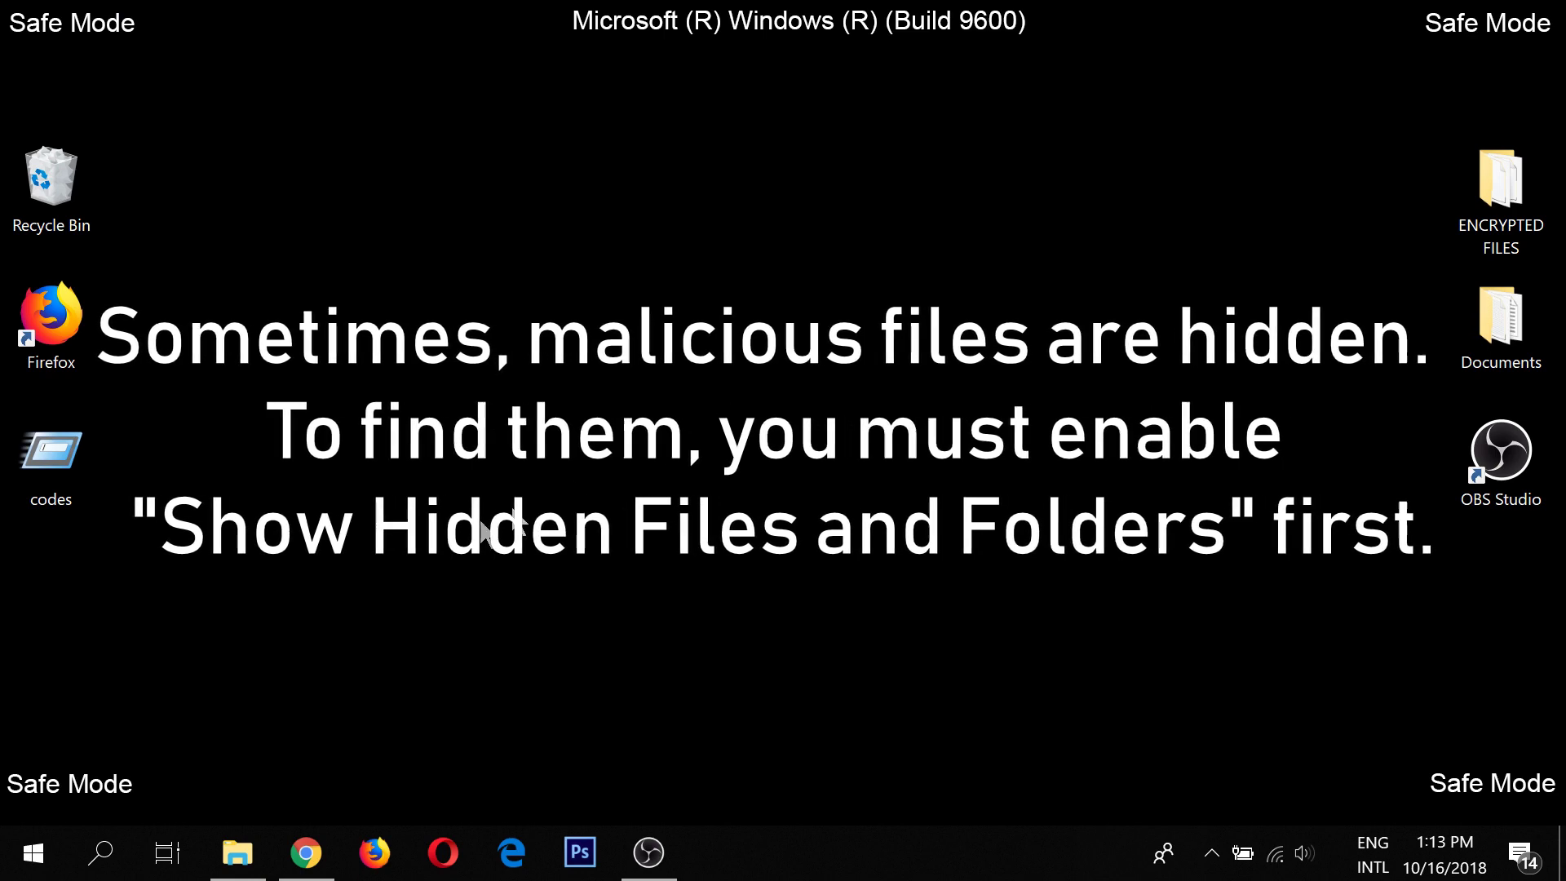
# Step: Find the "Show hidden files and folders" setting through Windows Search and enable showing hidden files, folders and drives
pyautogui.click(80, 866)
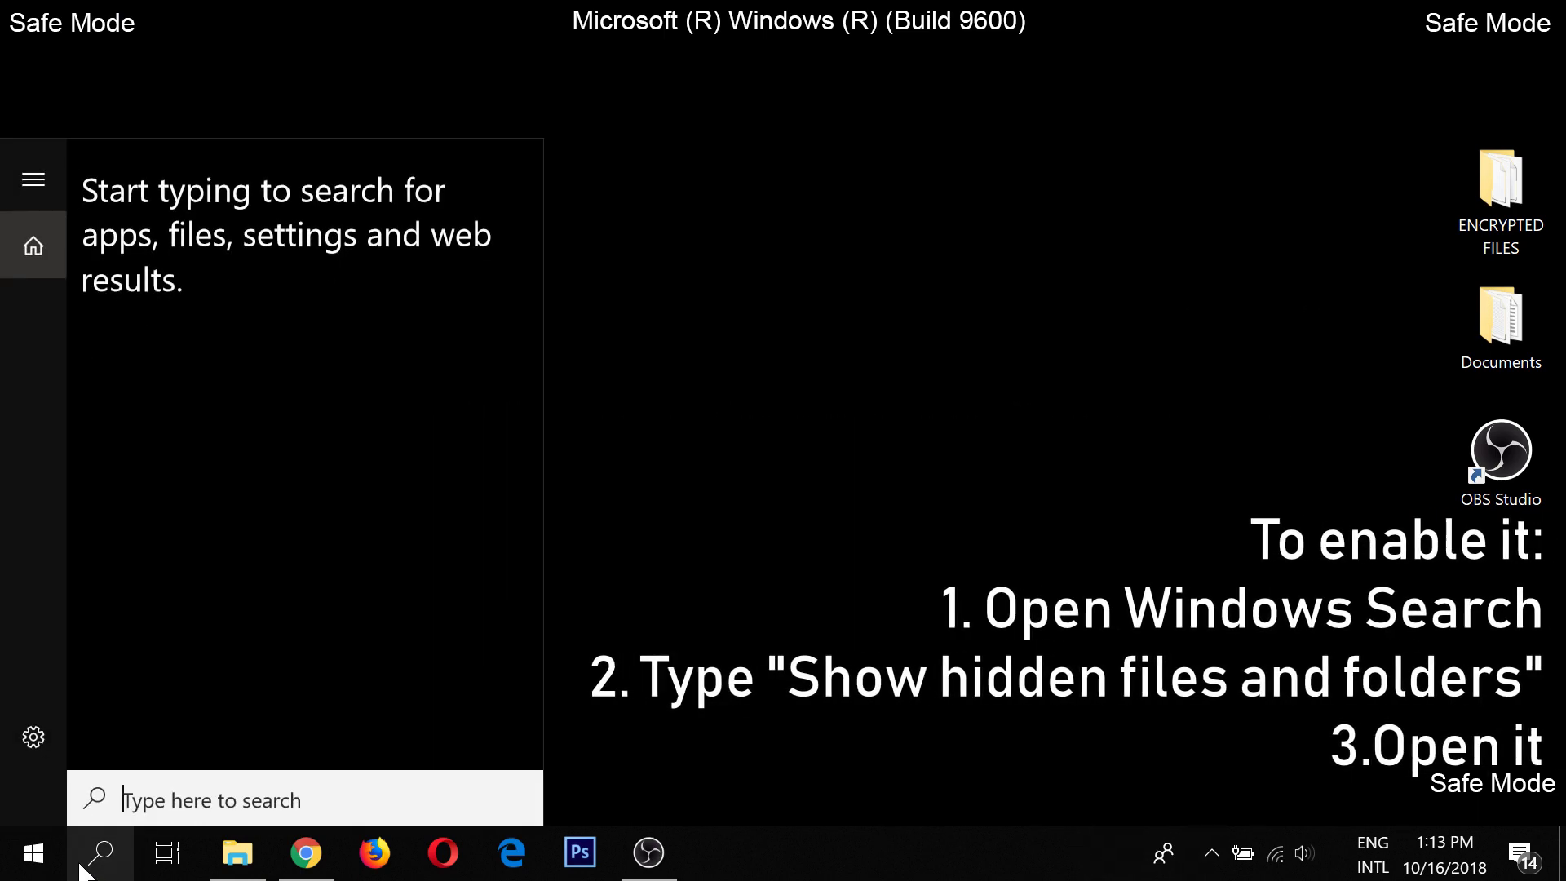
pyautogui.write('Show')
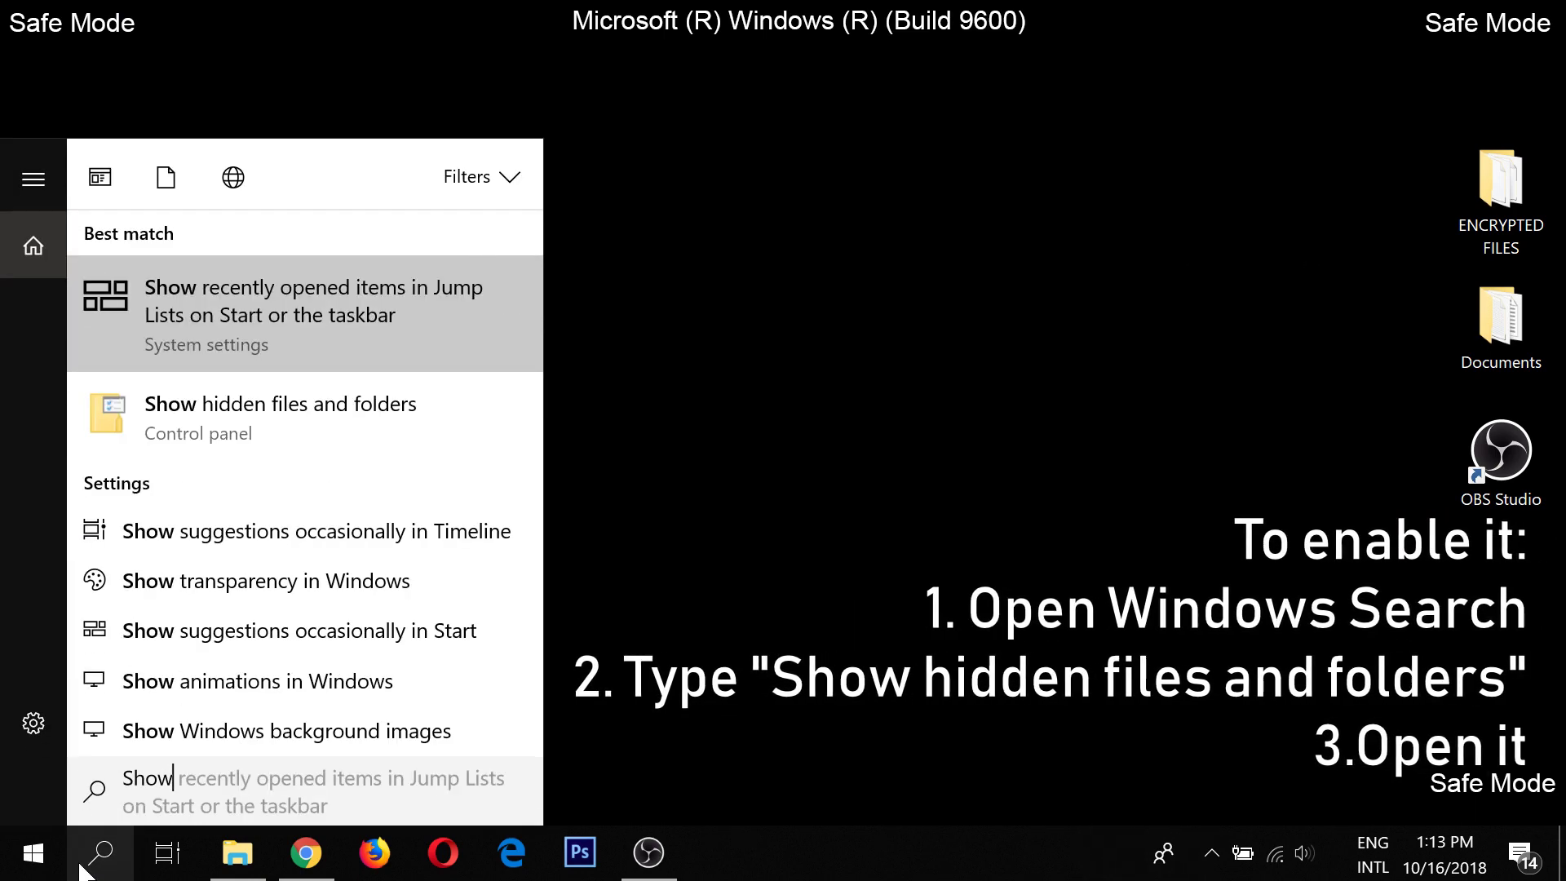
pyautogui.click(251, 451)
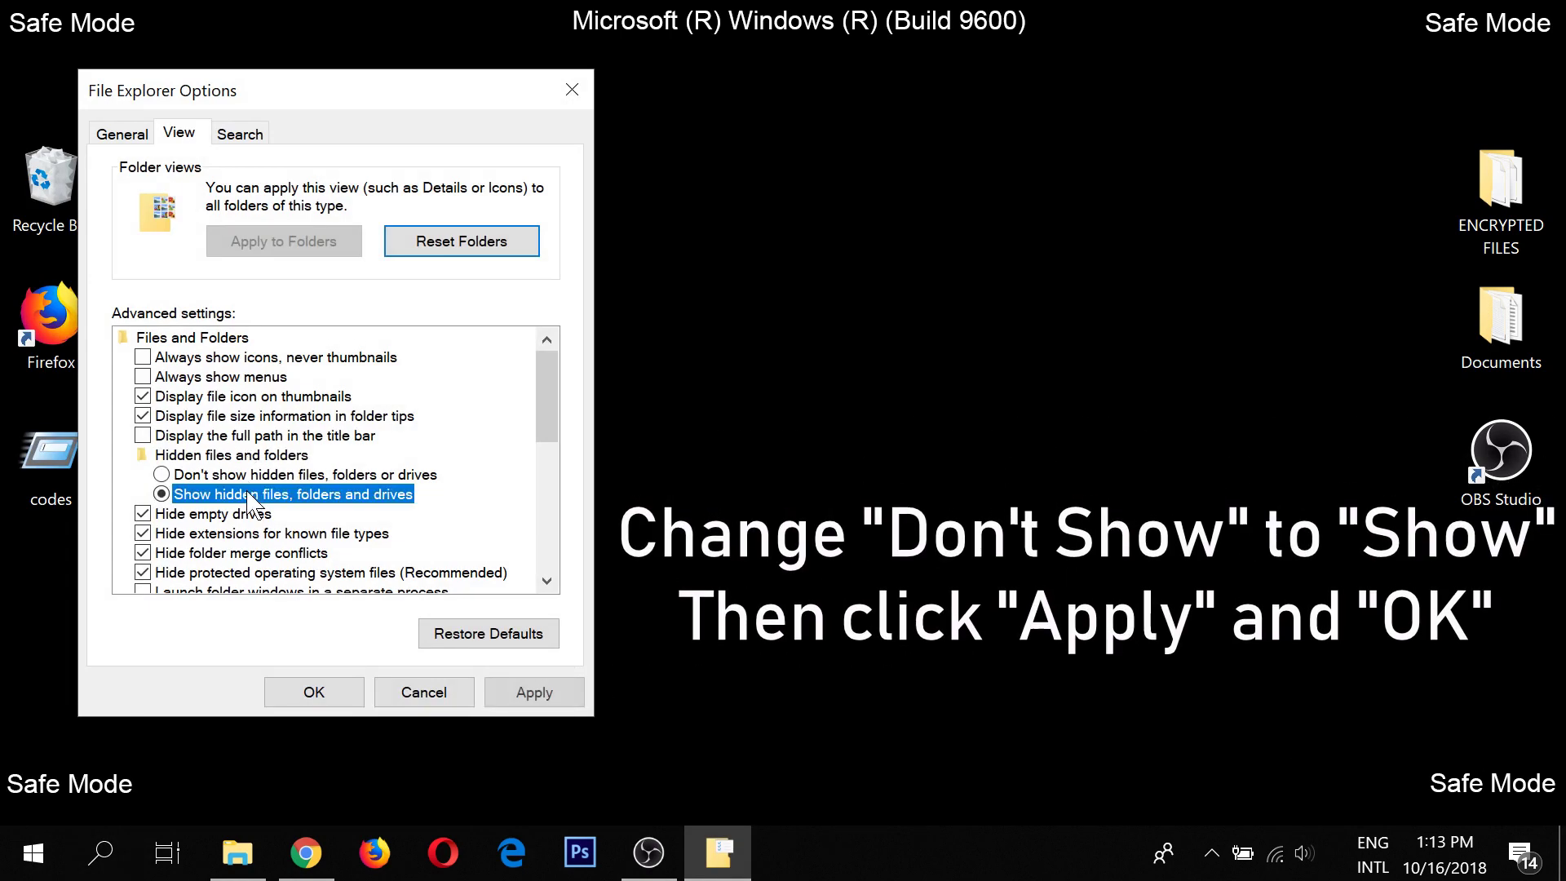
pyautogui.click(518, 698)
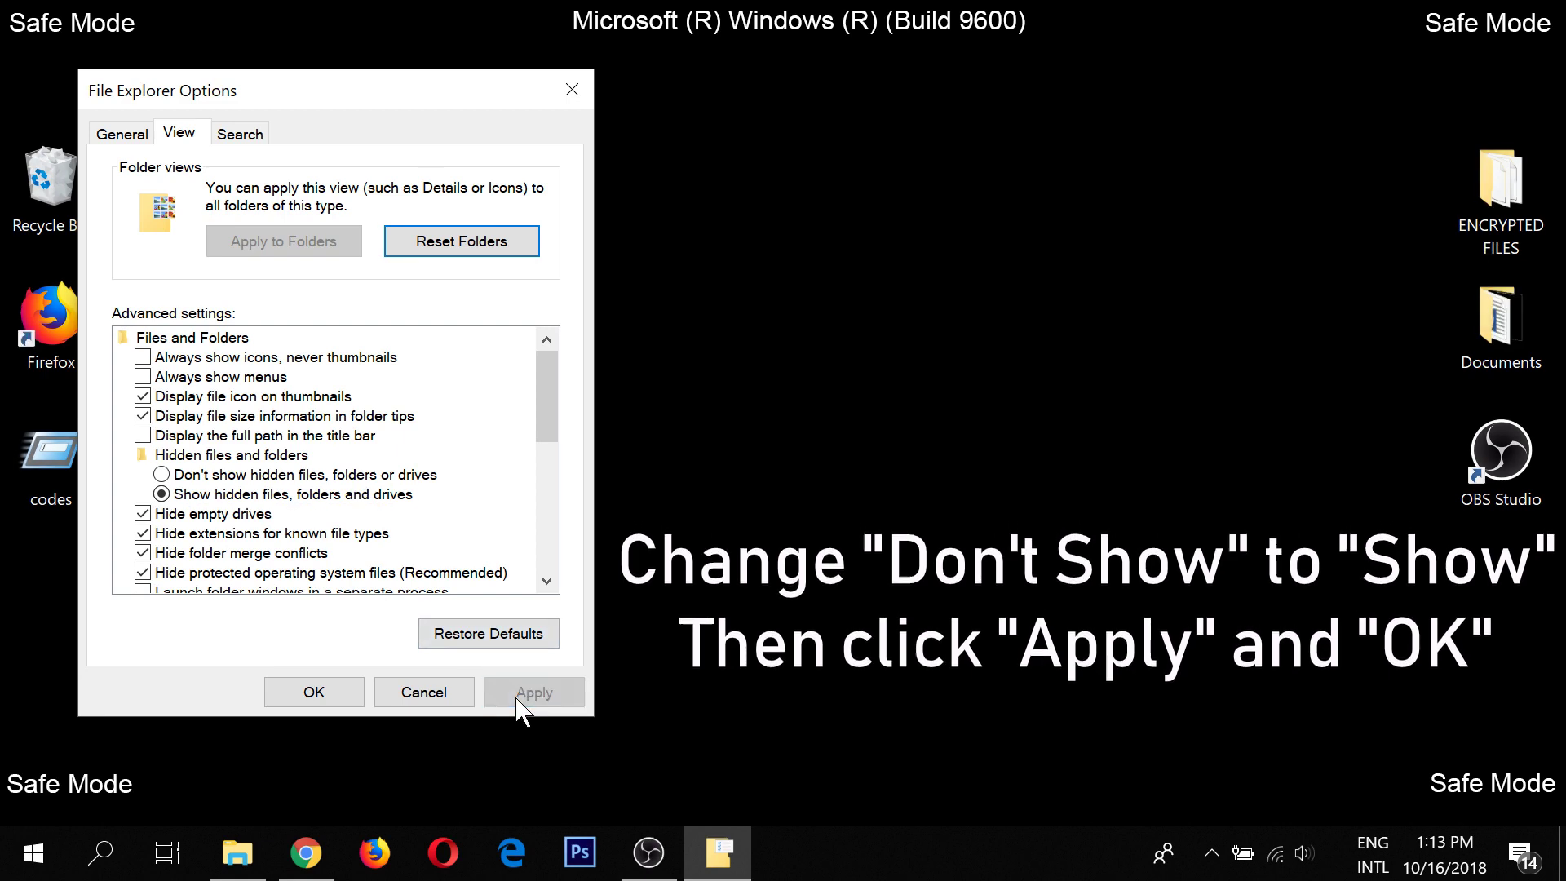
pyautogui.click(350, 694)
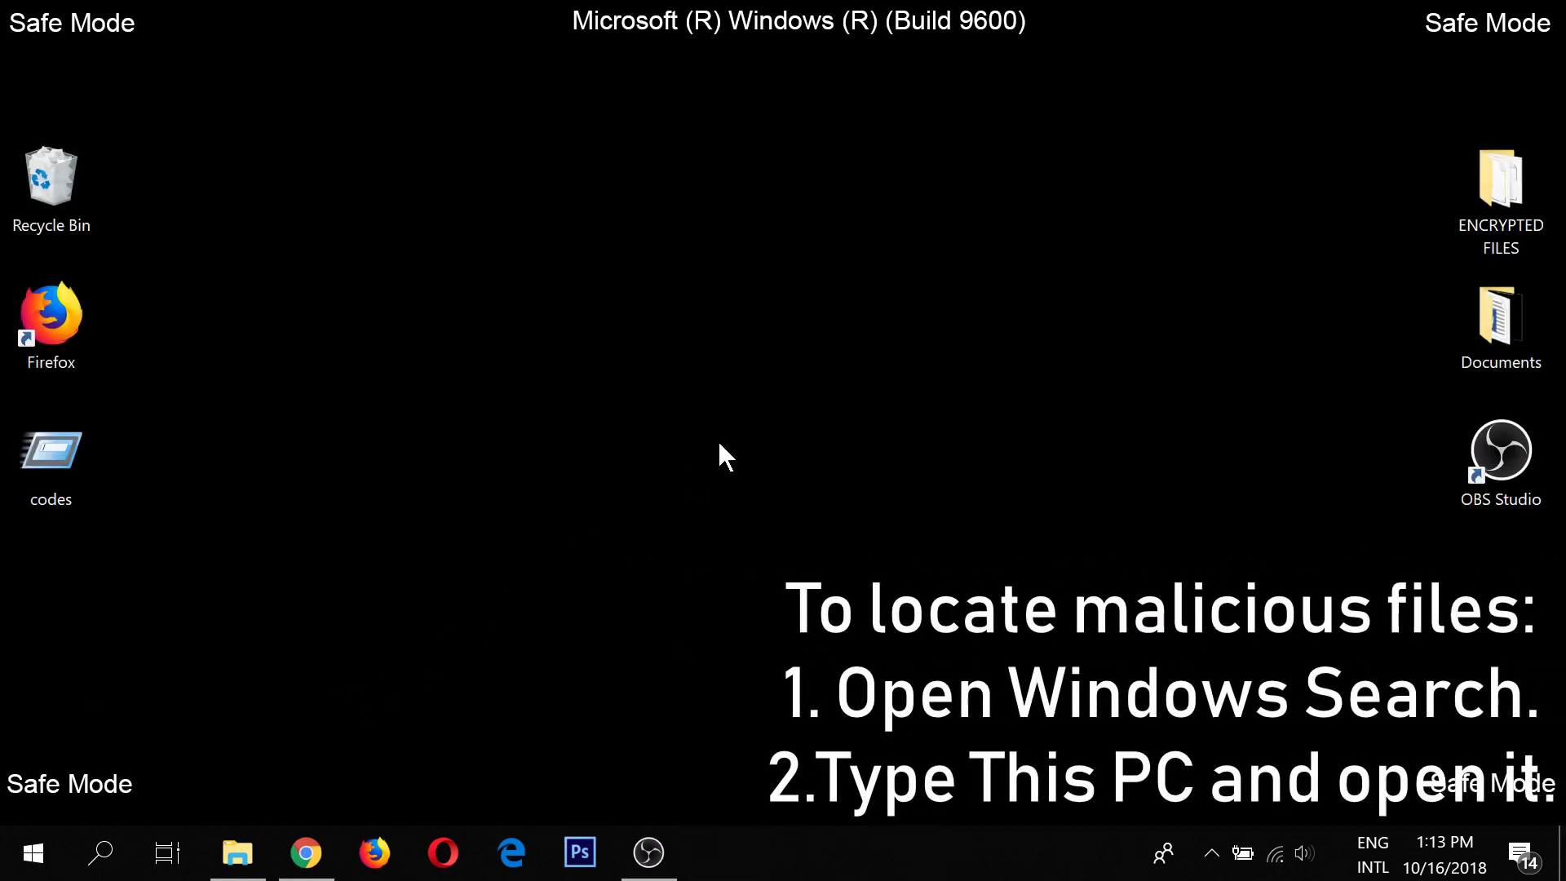
# Step: Open This PC and search it for "fileextension:exe THE VIRUS"
pyautogui.click(100, 855)
pyautogui.write('This PC')
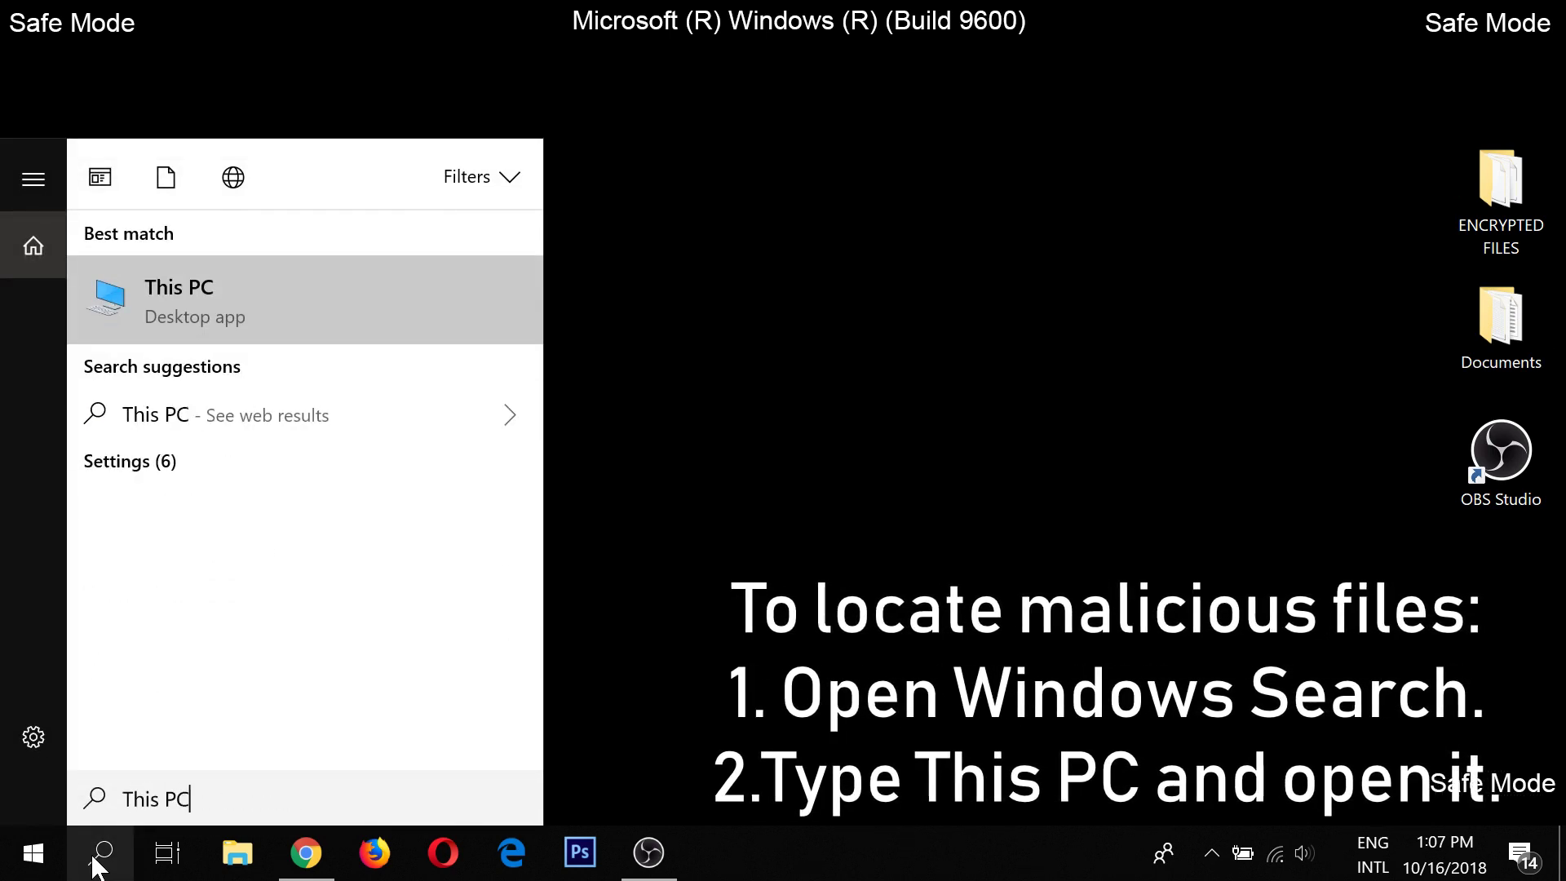
pyautogui.click(203, 335)
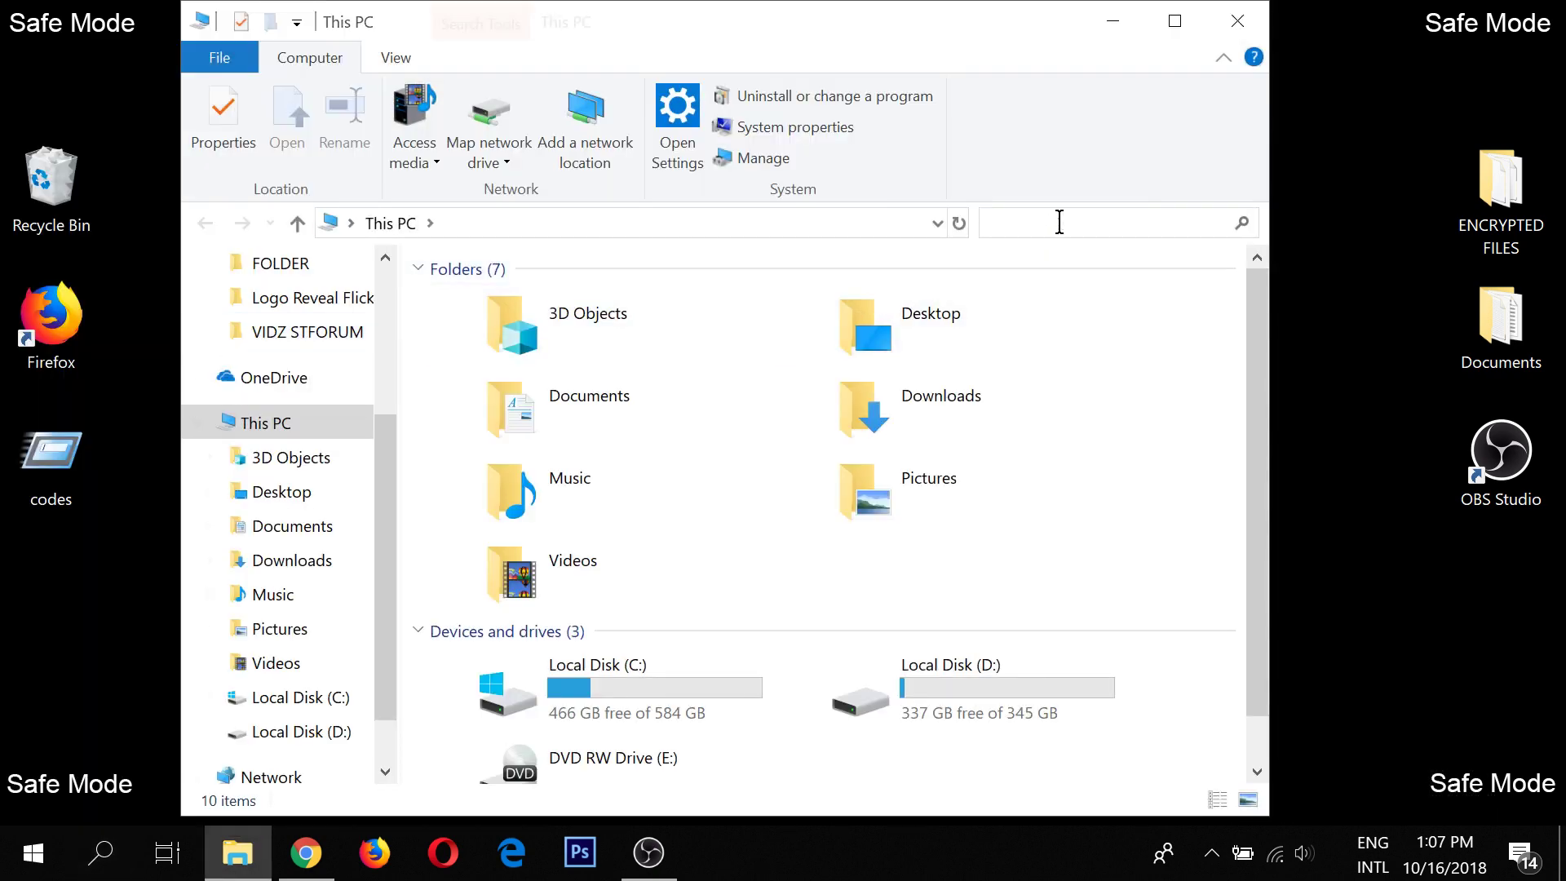
pyautogui.click(1059, 221)
pyautogui.write('fileextension')
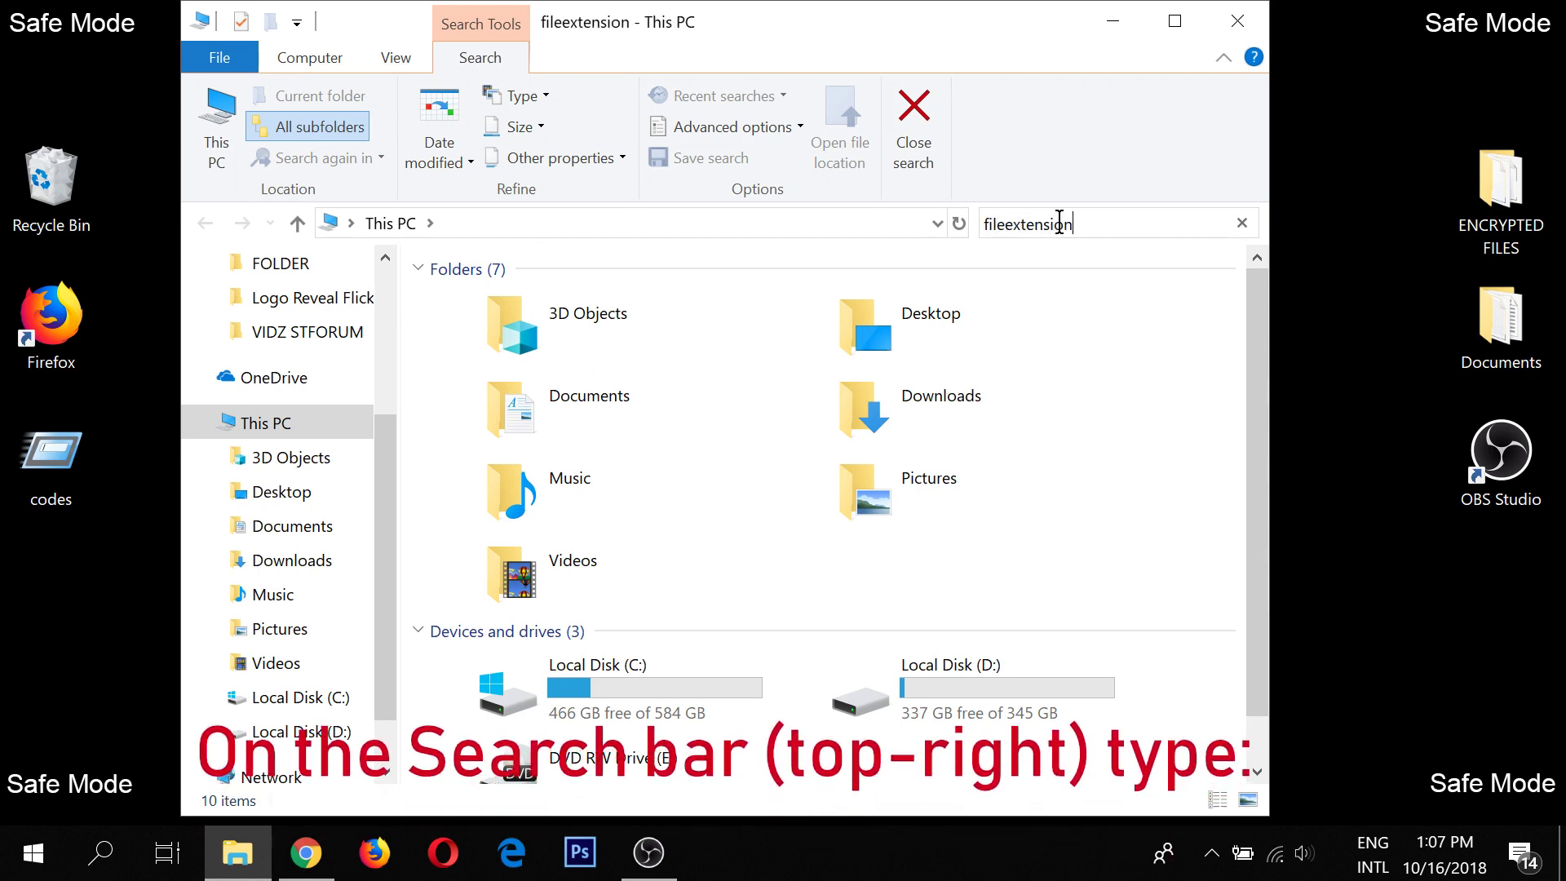
pyautogui.write(':exe ')
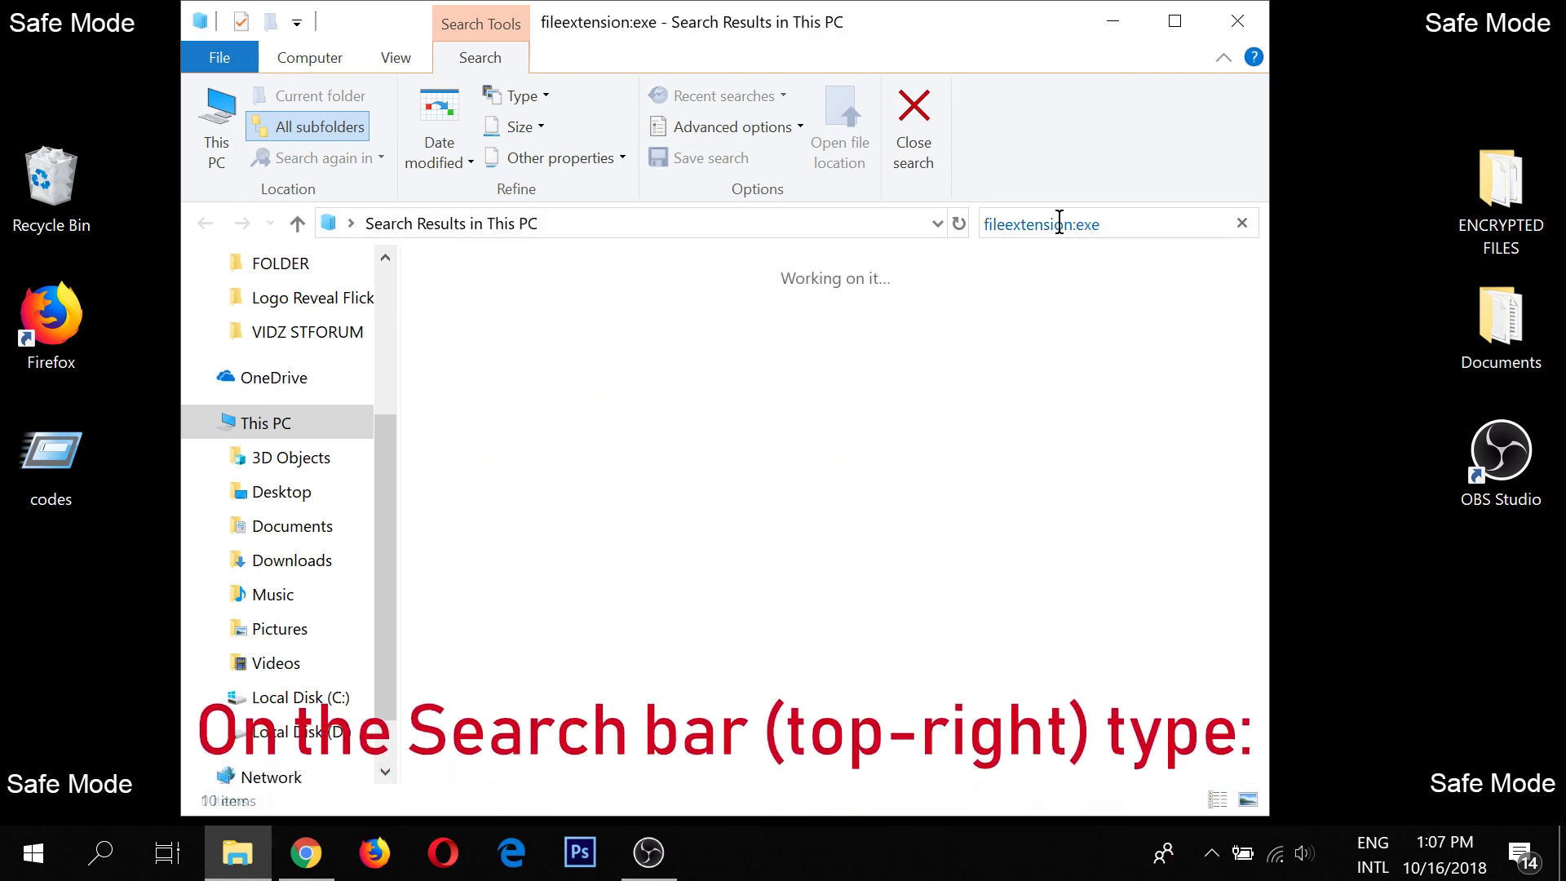
pyautogui.write('THE VIRUS')
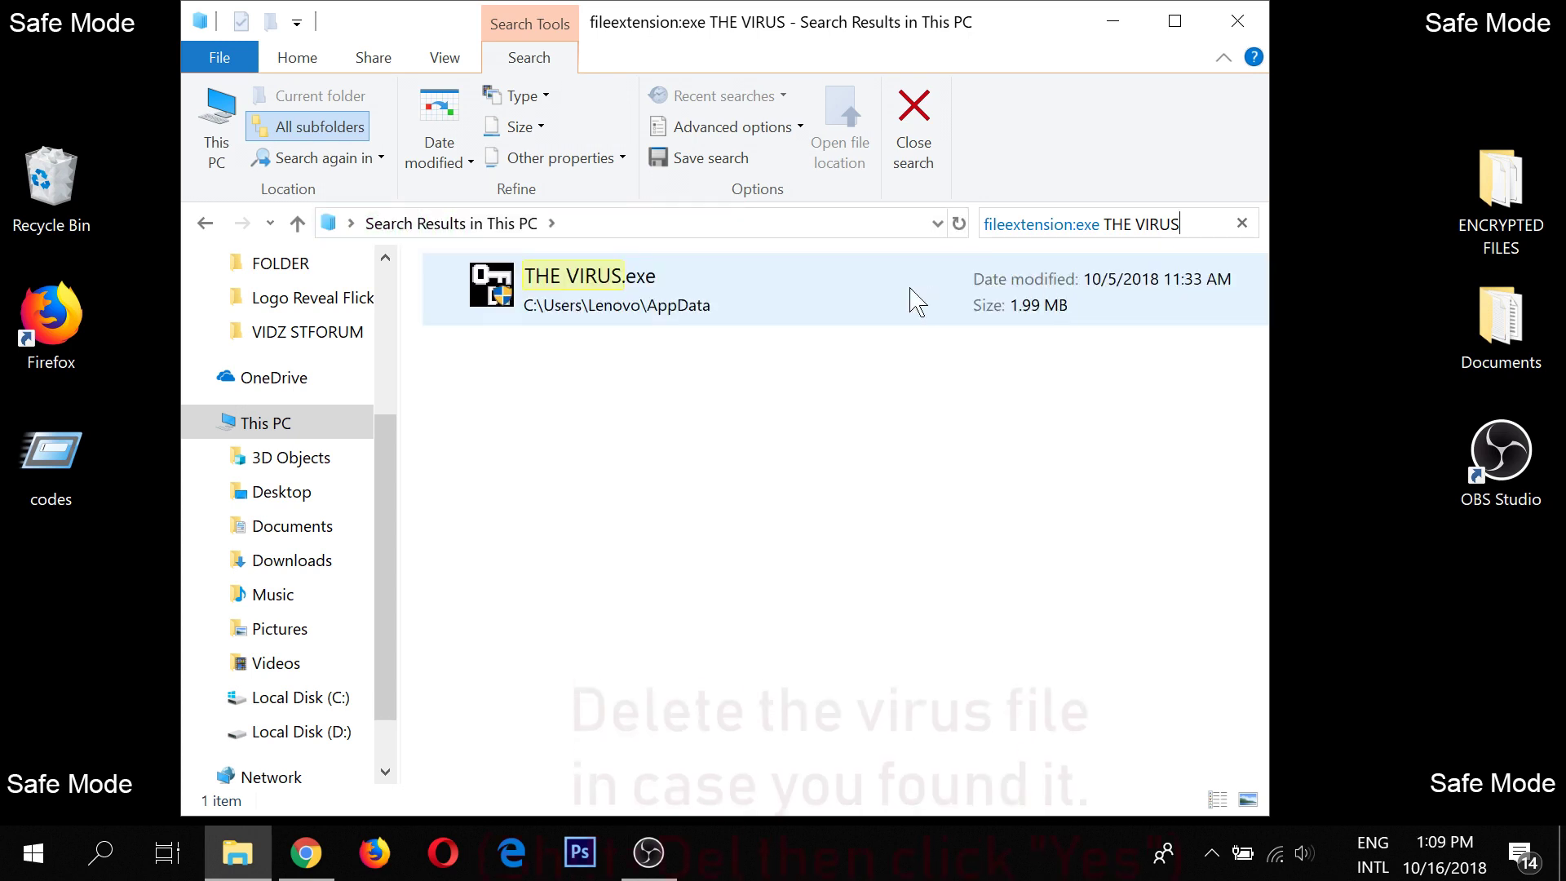
# Step: Permanently delete THE VIRUS.exe from the search results and close the window
pyautogui.click(911, 288)
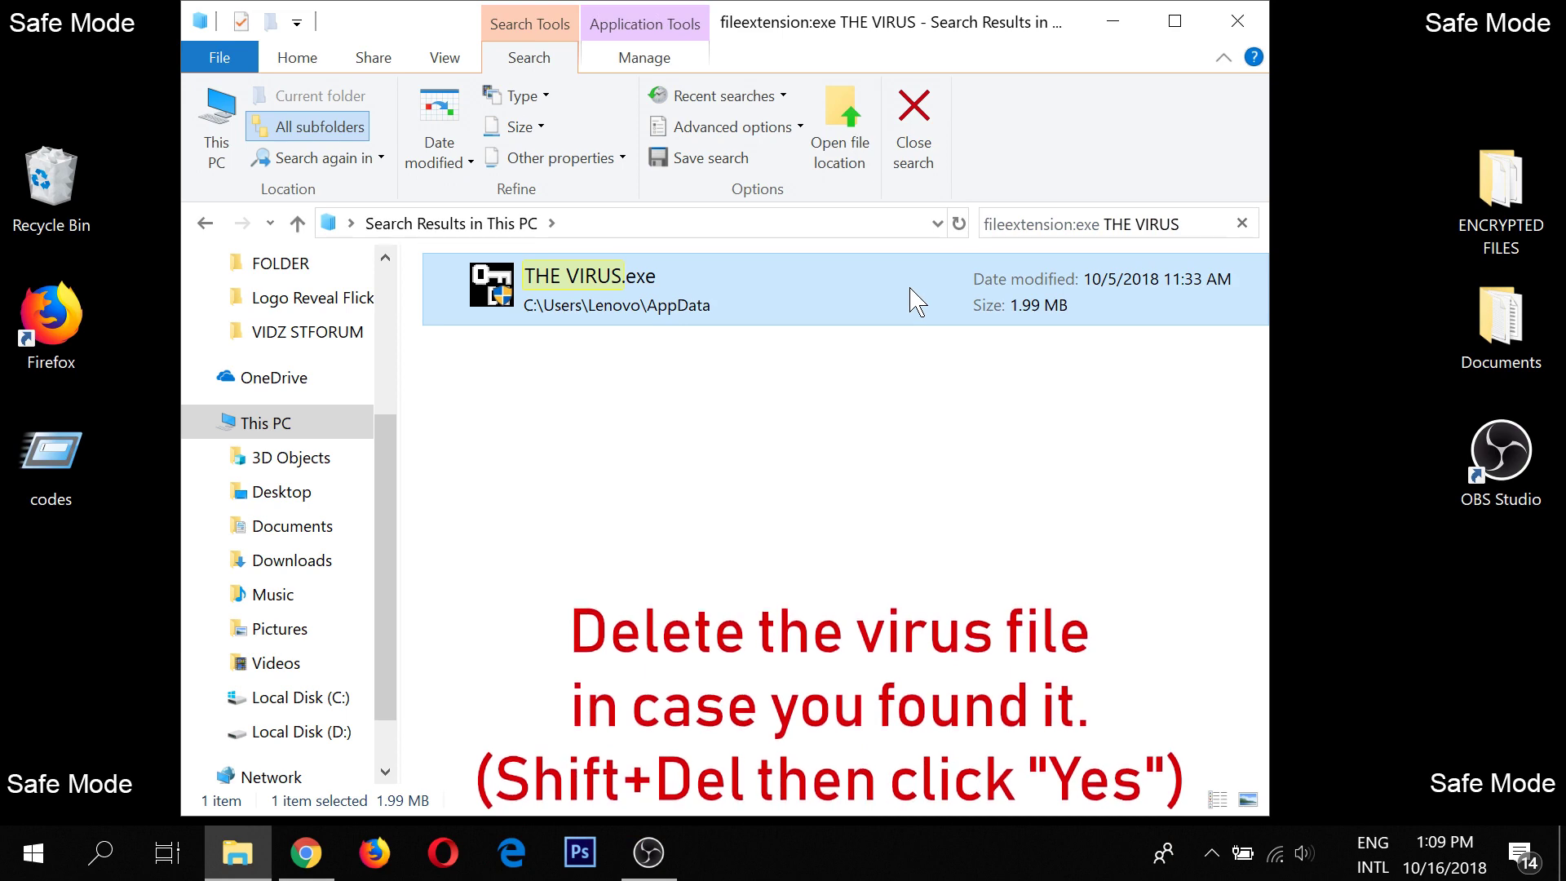
pyautogui.hotkey('shift', 'Delete')
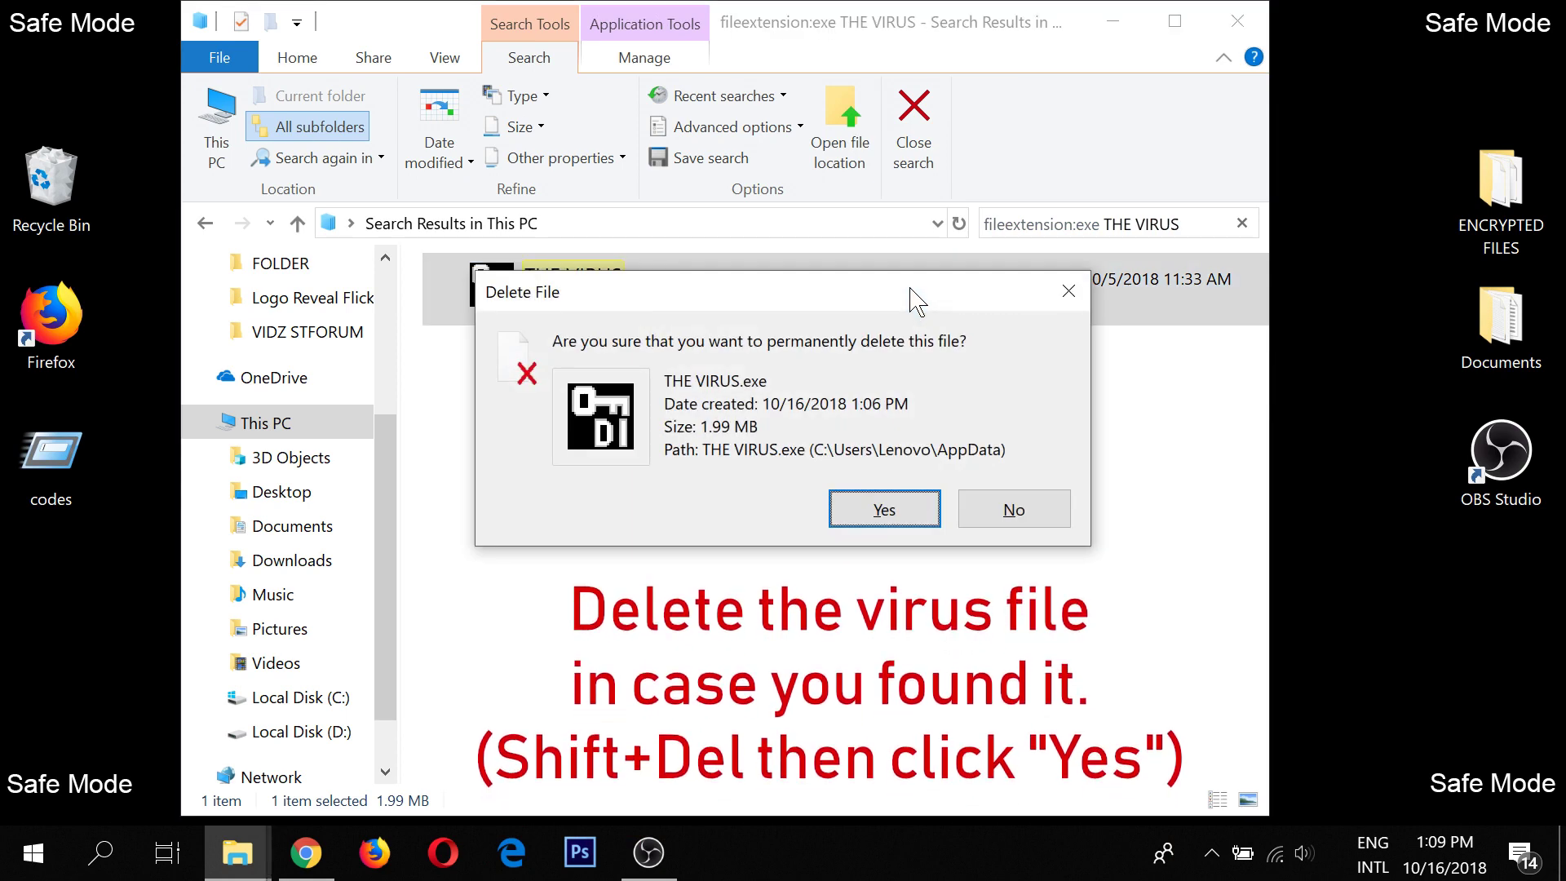
pyautogui.click(905, 514)
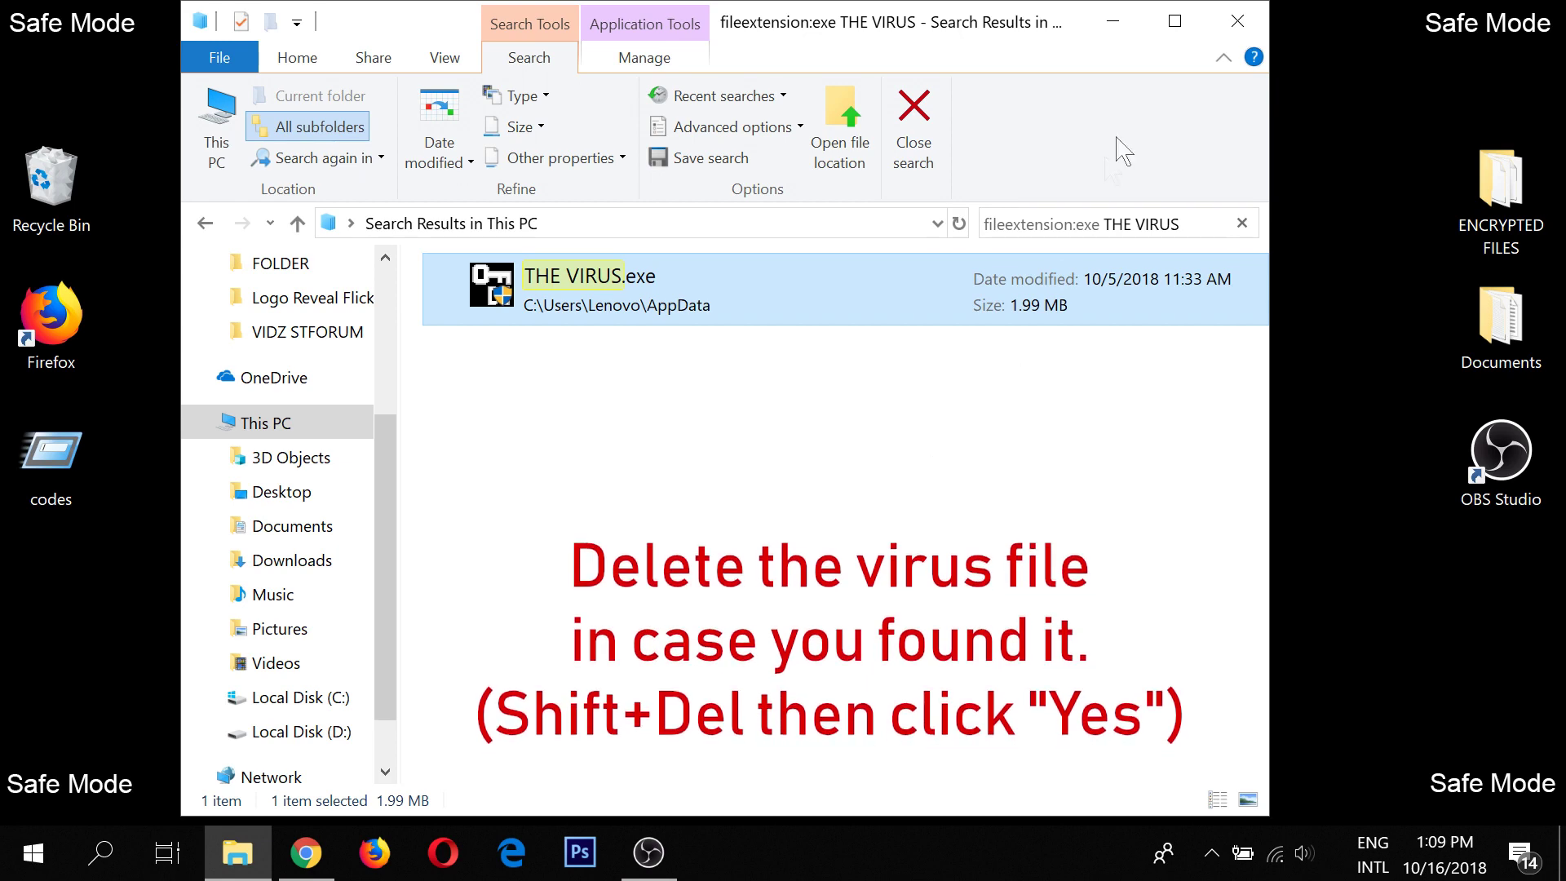
pyautogui.click(1224, 30)
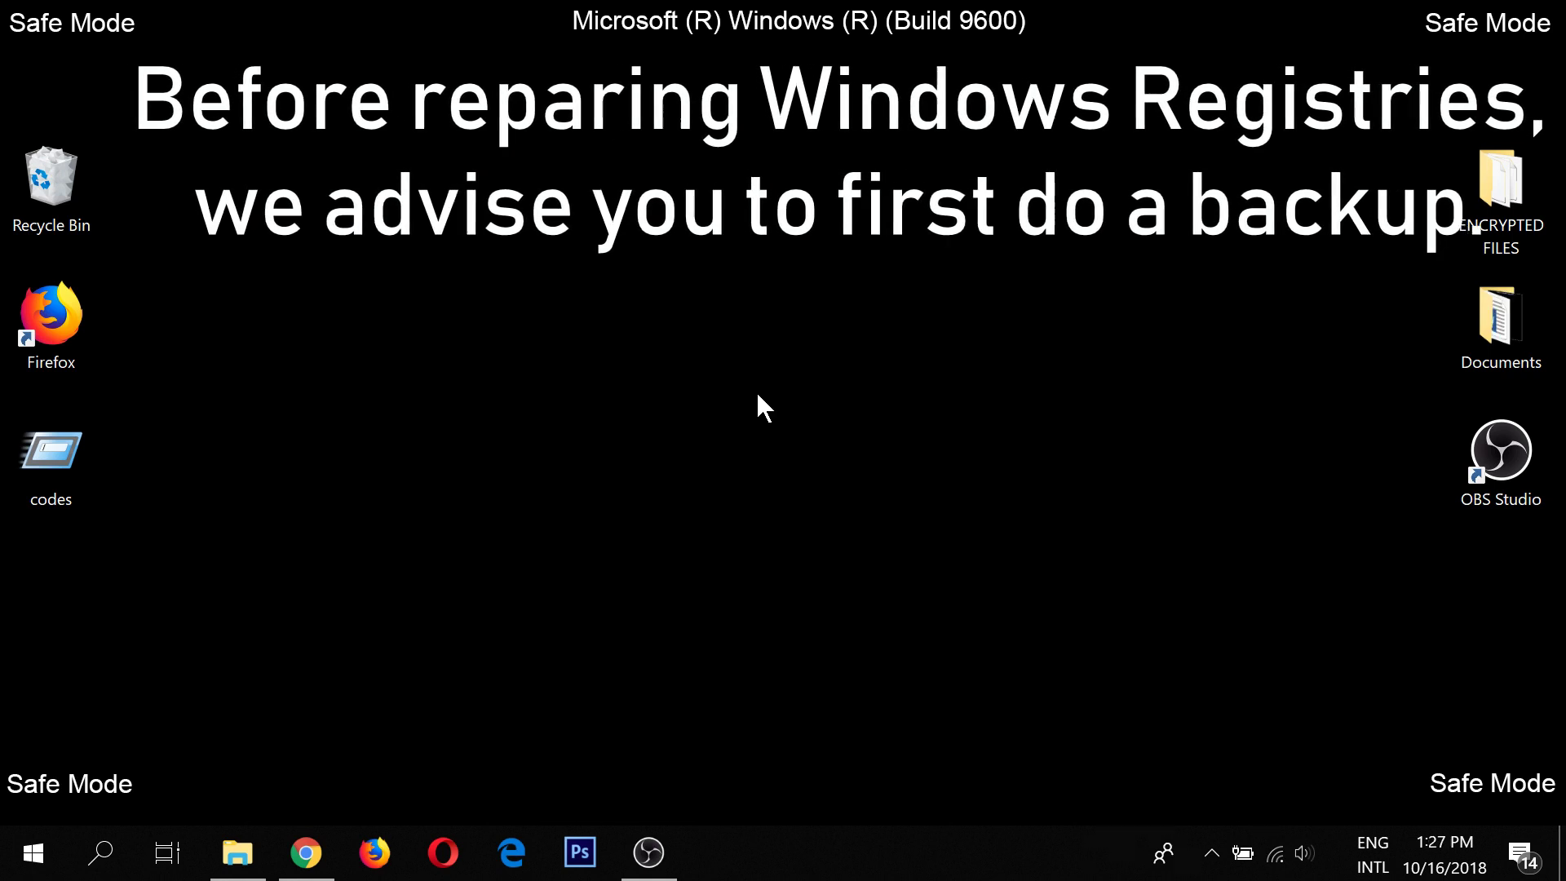
# Step: Open the Registry Editor by running REGEDIT from the Run dialog
pyautogui.press('super+r')
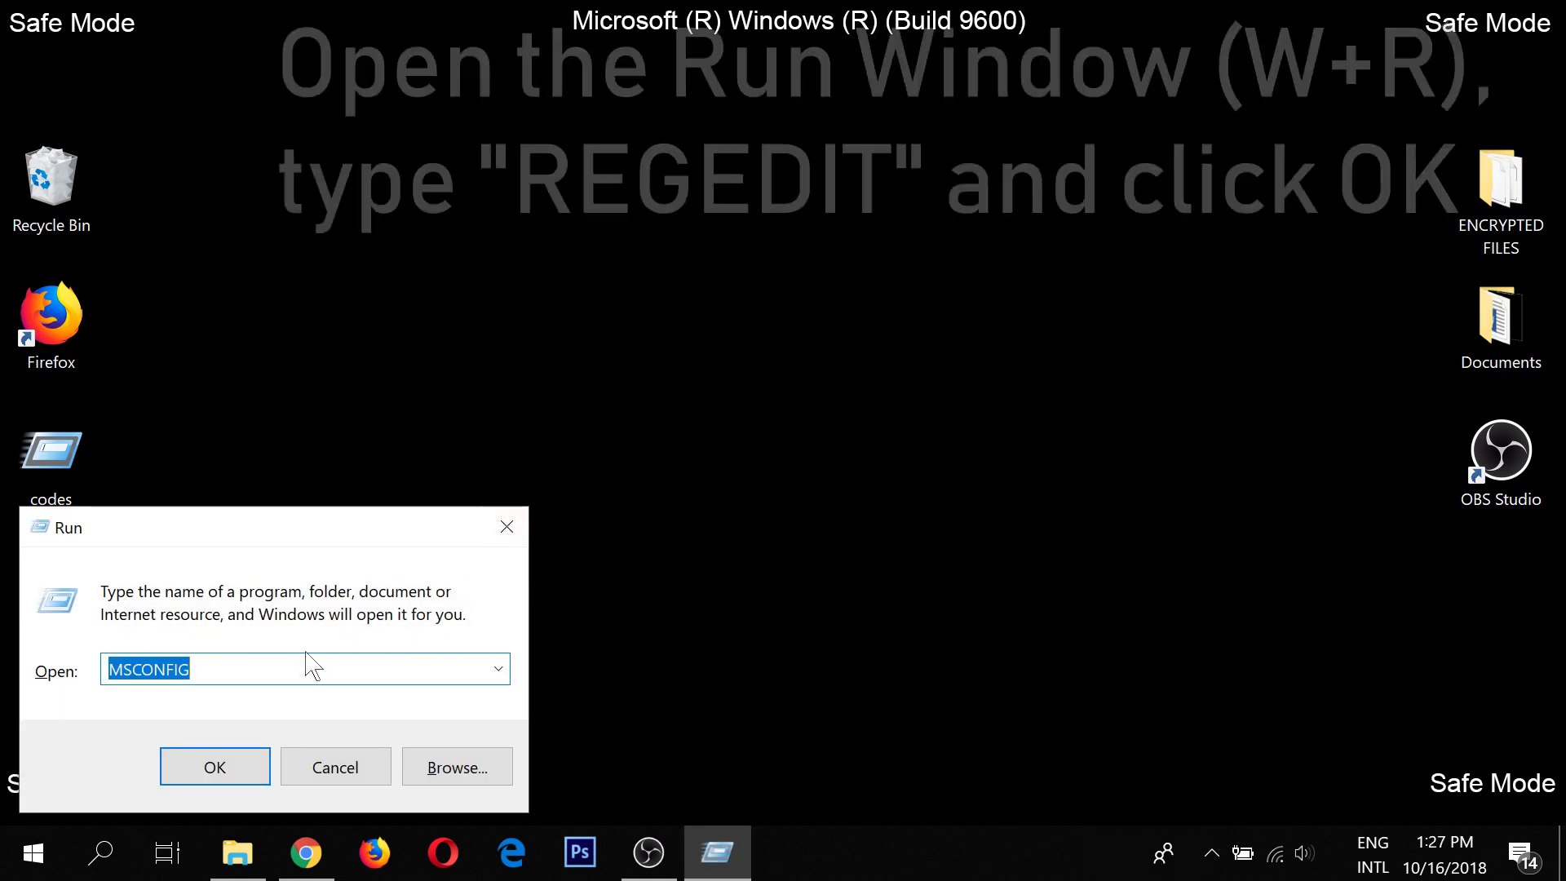
pyautogui.write('REGEDIT')
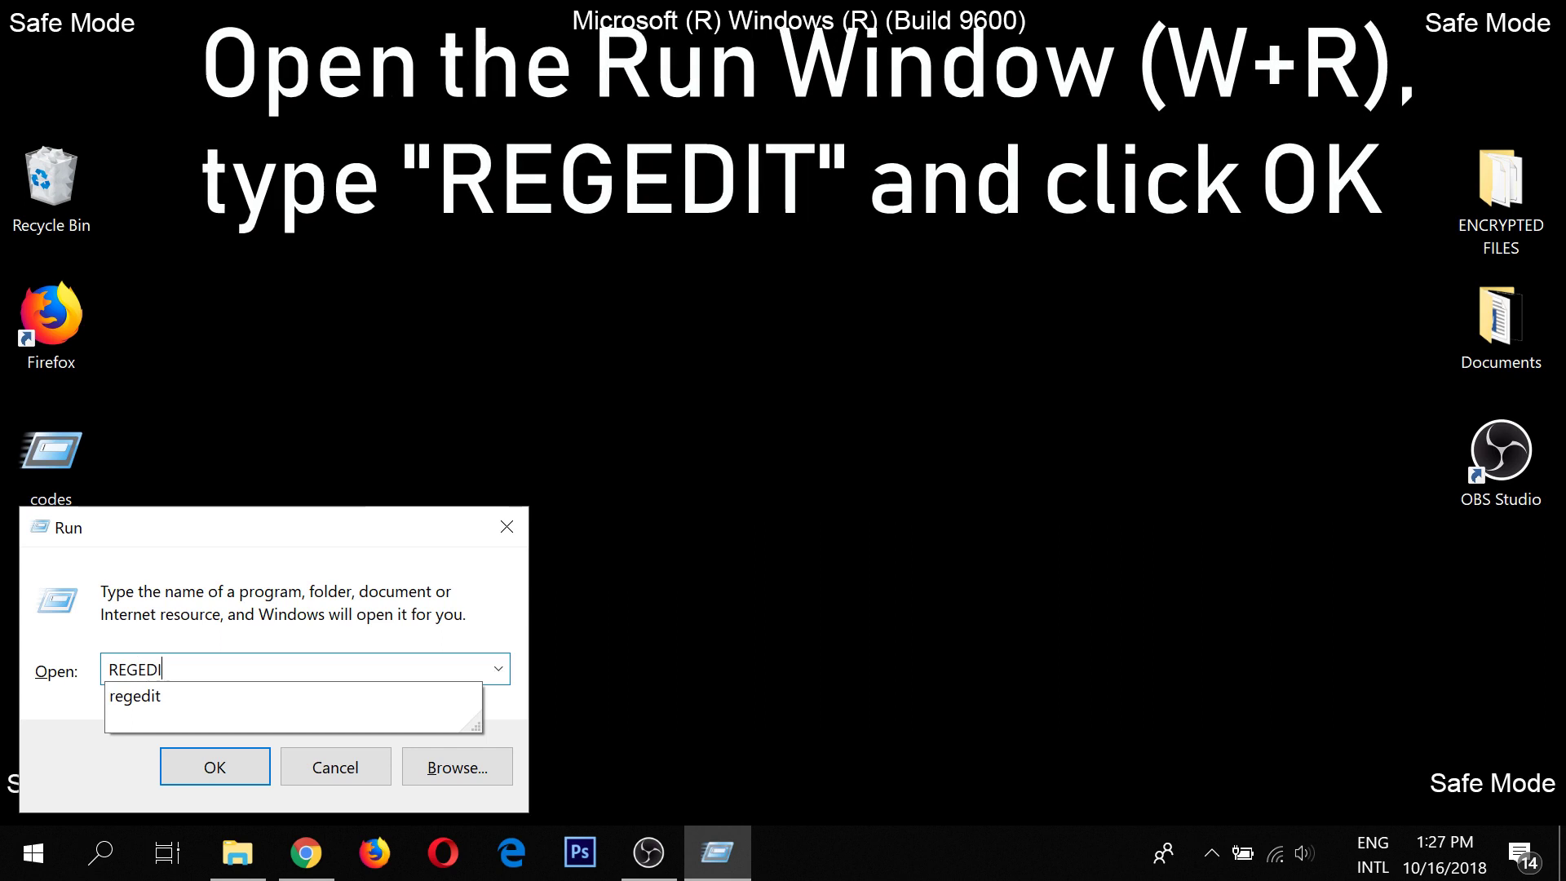
pyautogui.click(245, 763)
# Step: Export the entire registry to the Desktop as a registration file named BACKUP, with the export range set to All
pyautogui.click(589, 304)
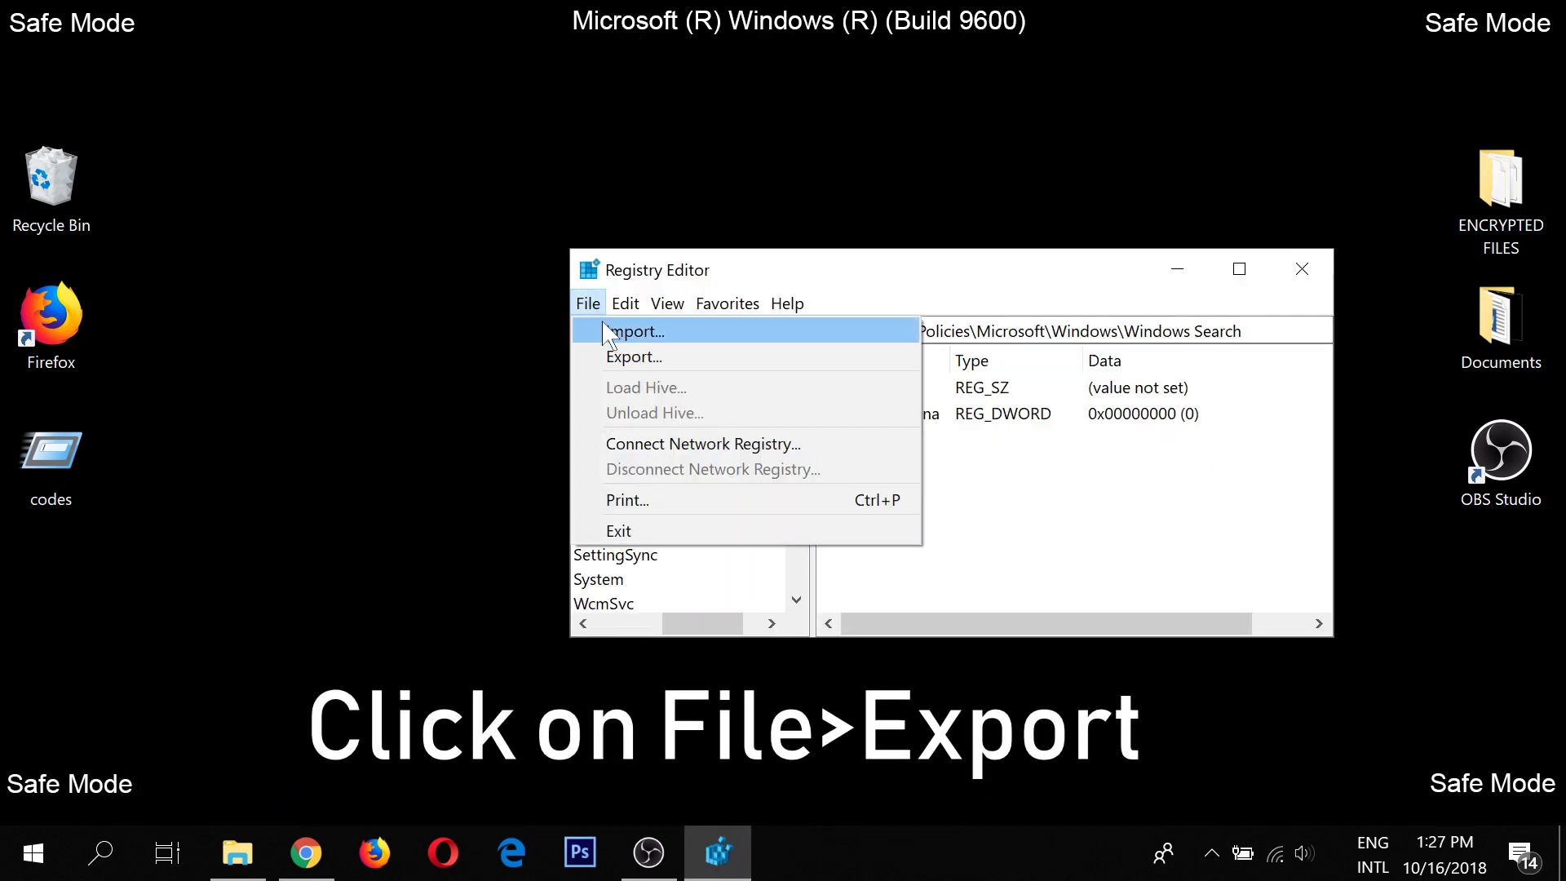
pyautogui.click(622, 357)
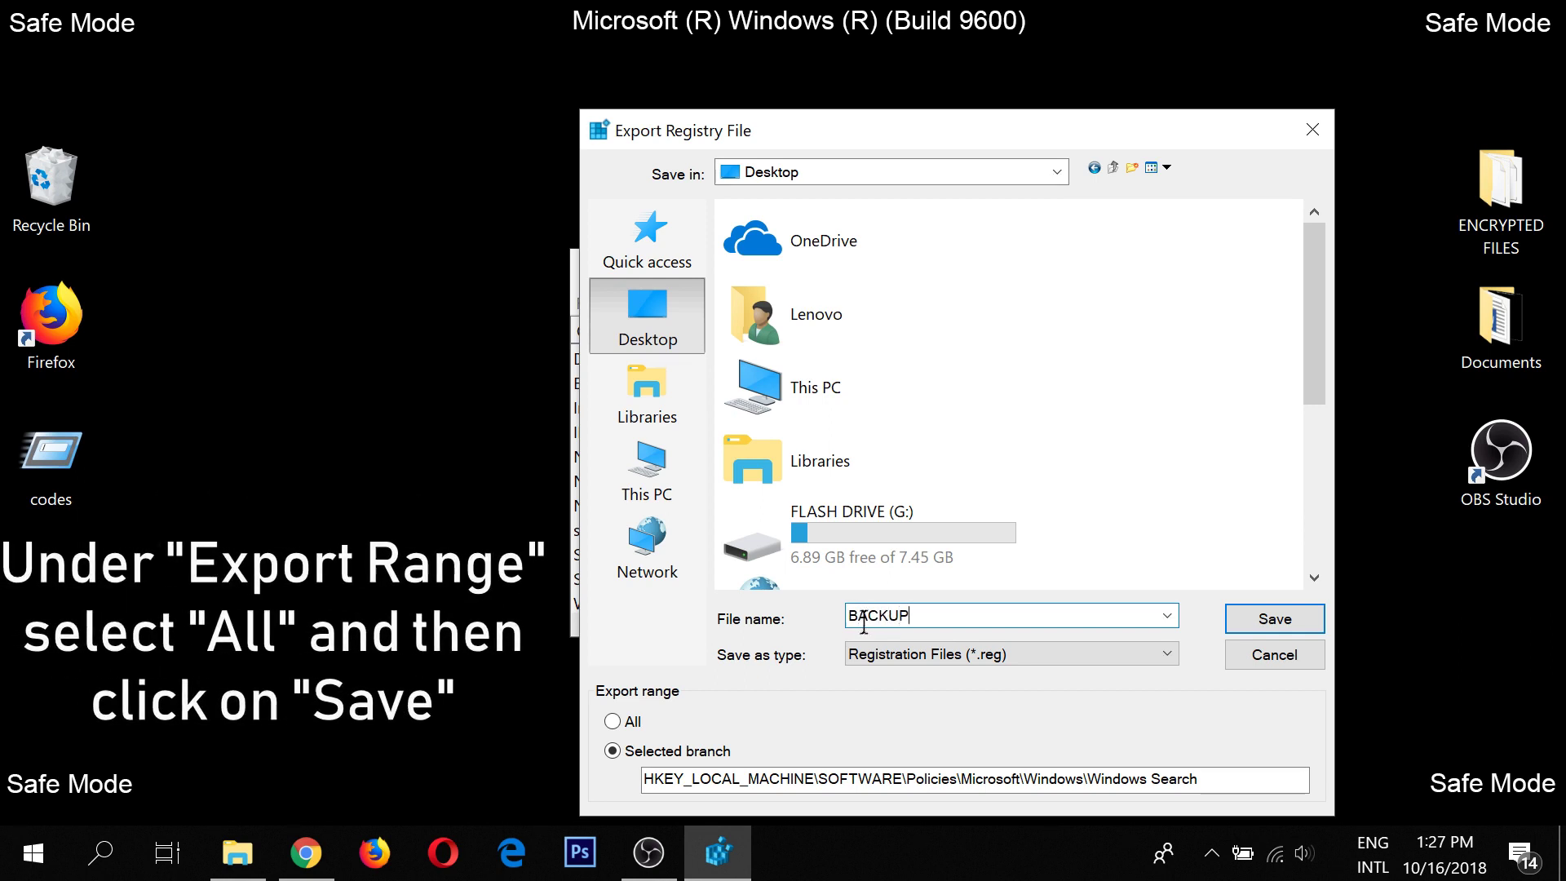
pyautogui.click(613, 722)
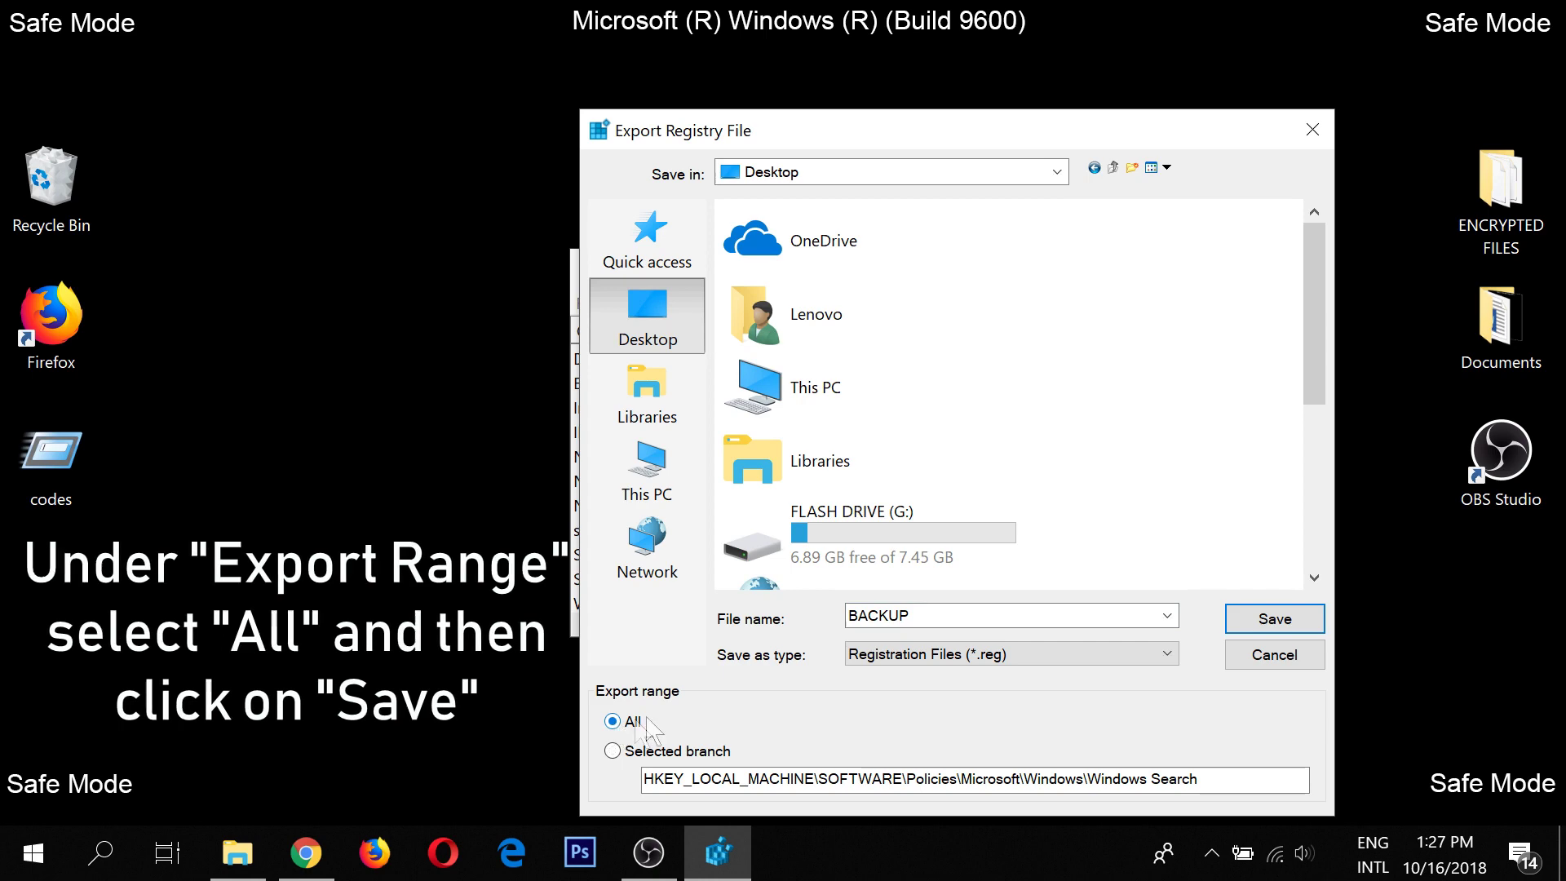
pyautogui.click(1274, 618)
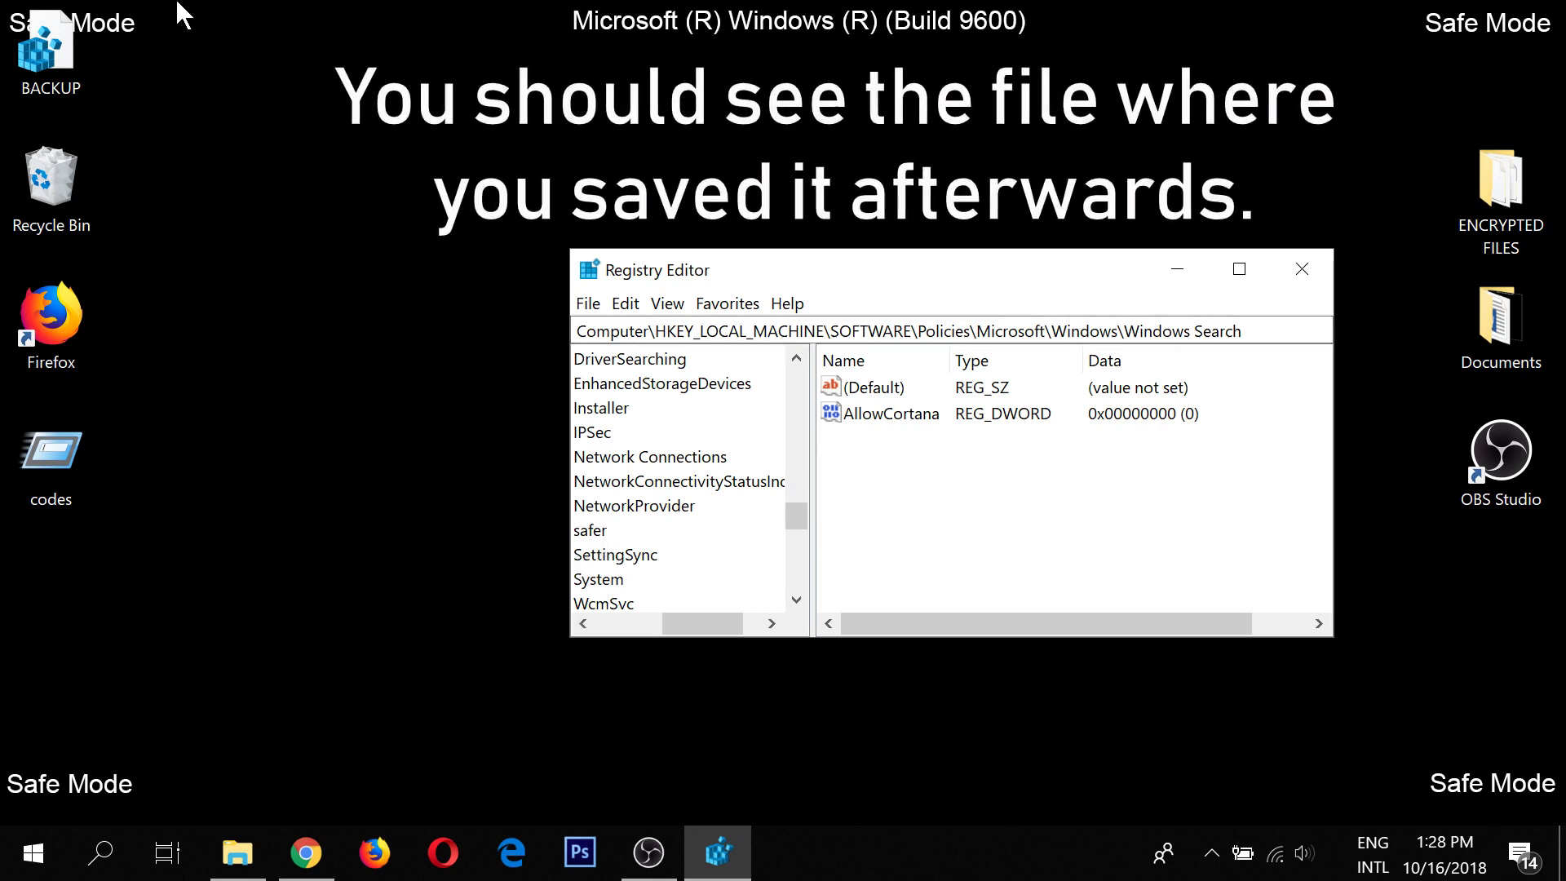
# Step: Locate the exported BACKUP file on the desktop and close the Registry Editor
pyautogui.click(44, 53)
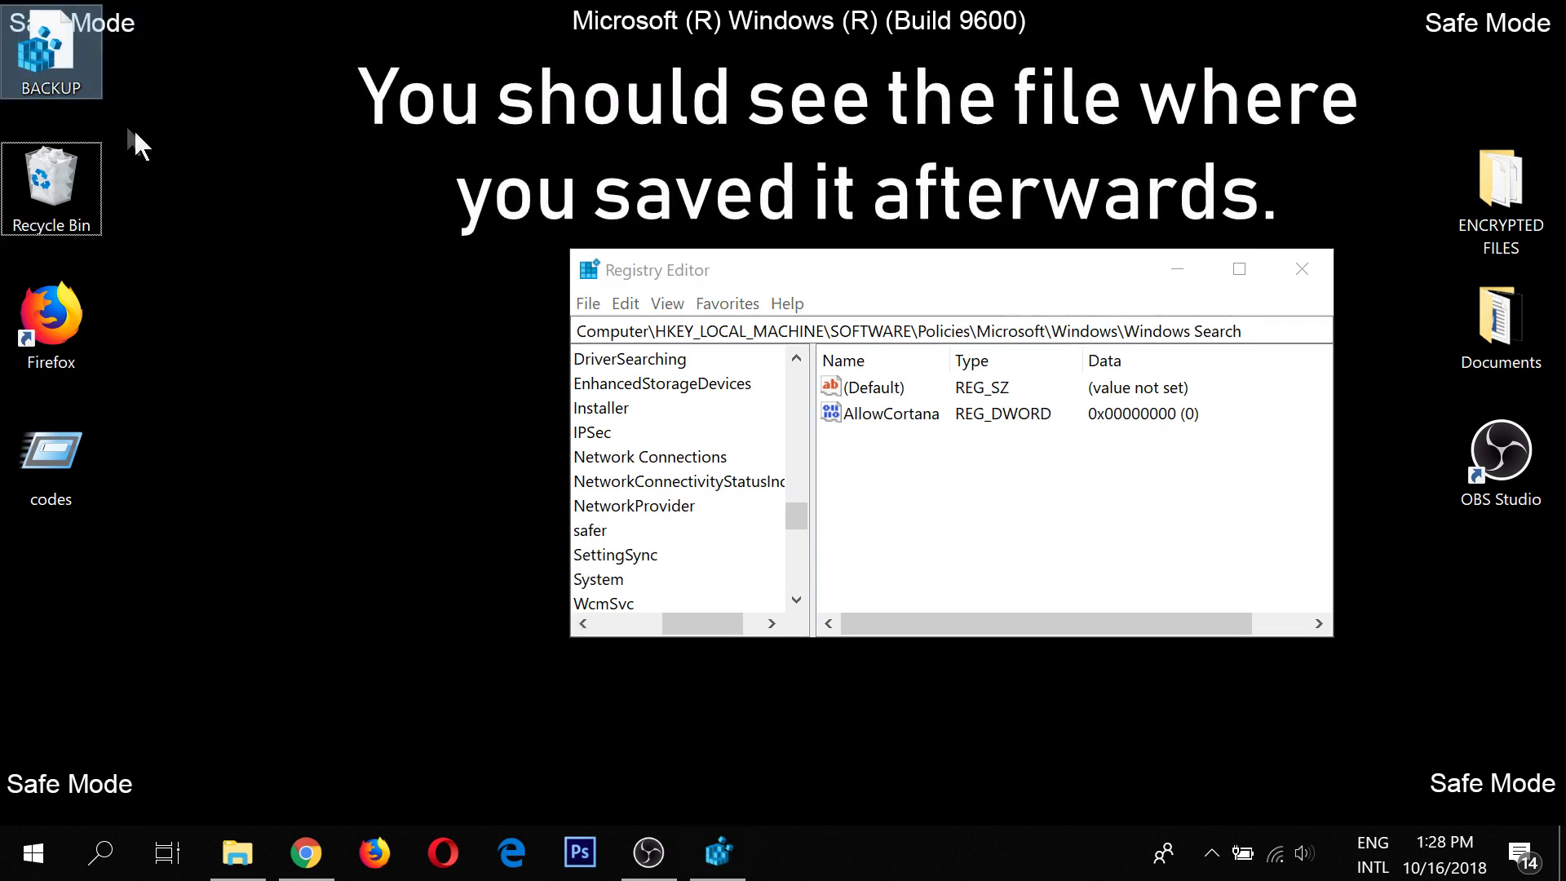
pyautogui.click(587, 303)
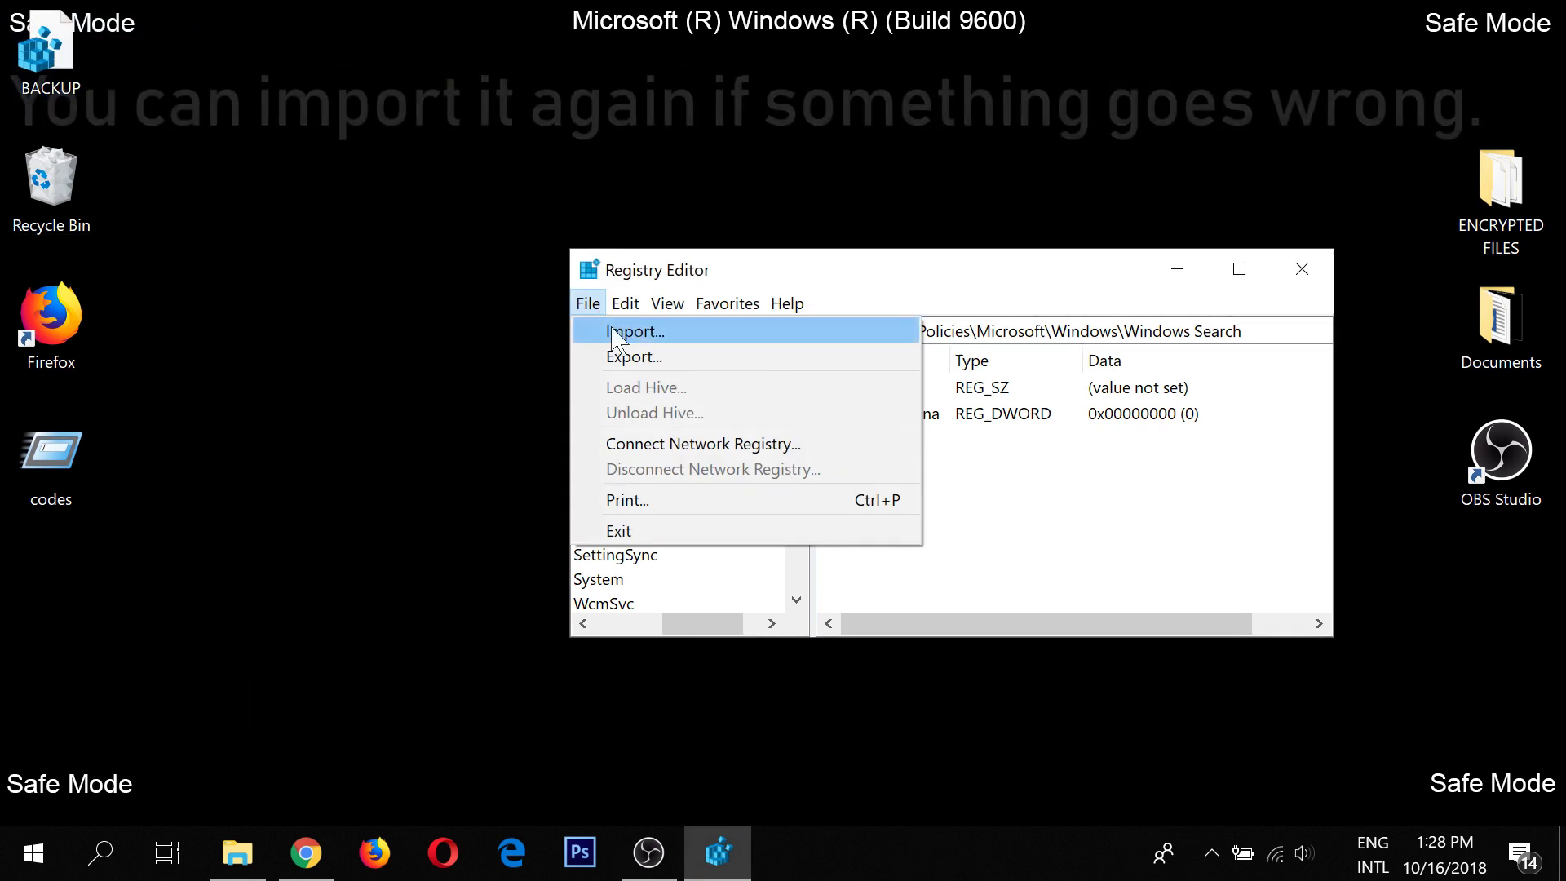
pyautogui.click(1303, 269)
pyautogui.click(1303, 269)
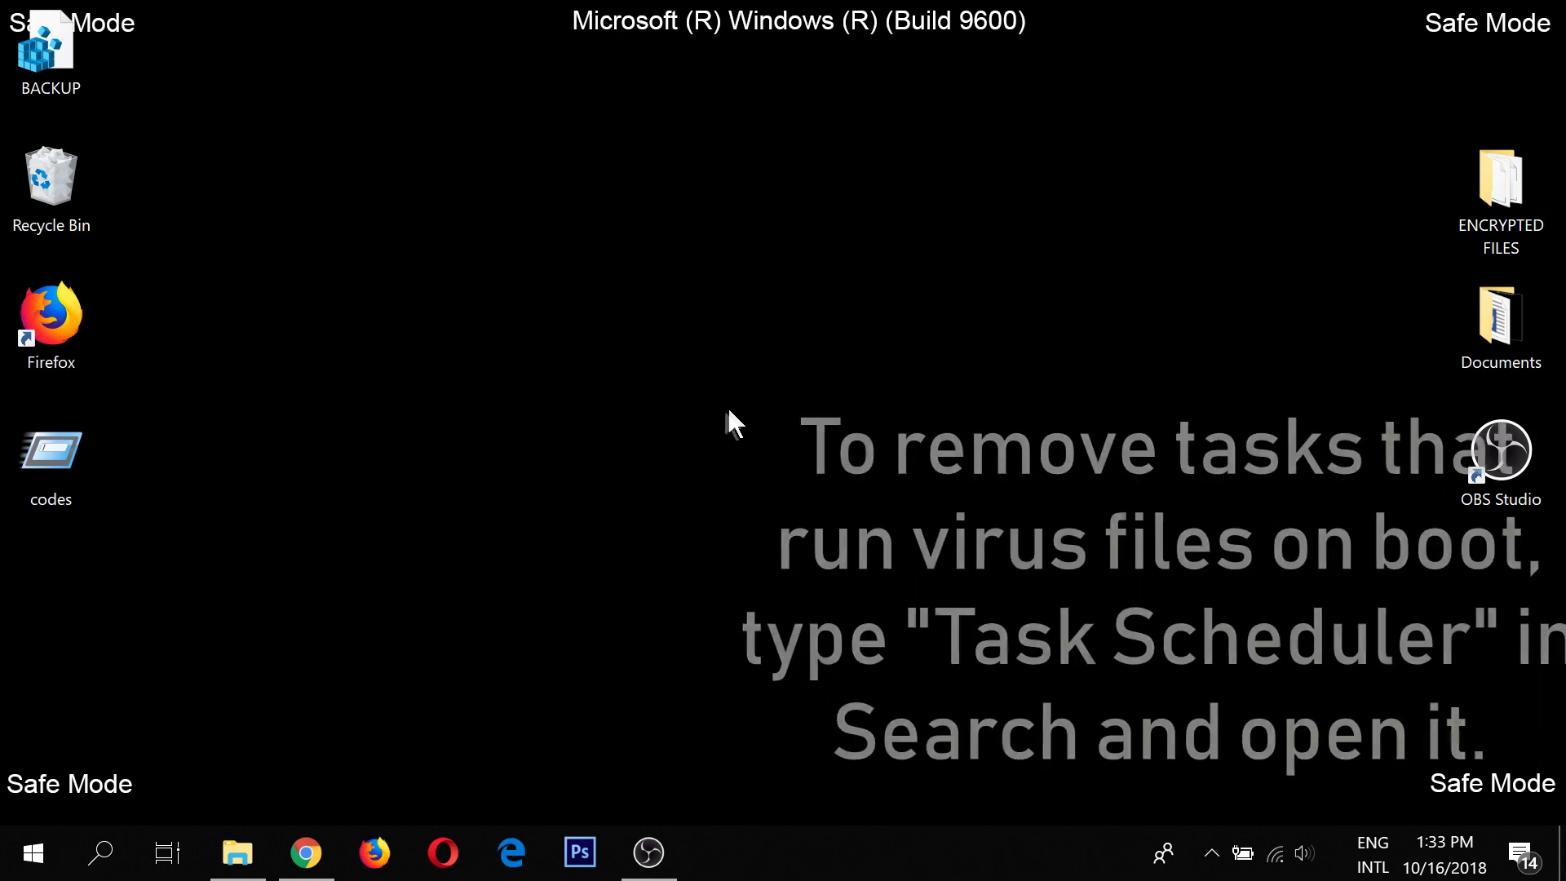
# Step: Find Task Scheduler through Windows Search and open it
pyautogui.click(114, 855)
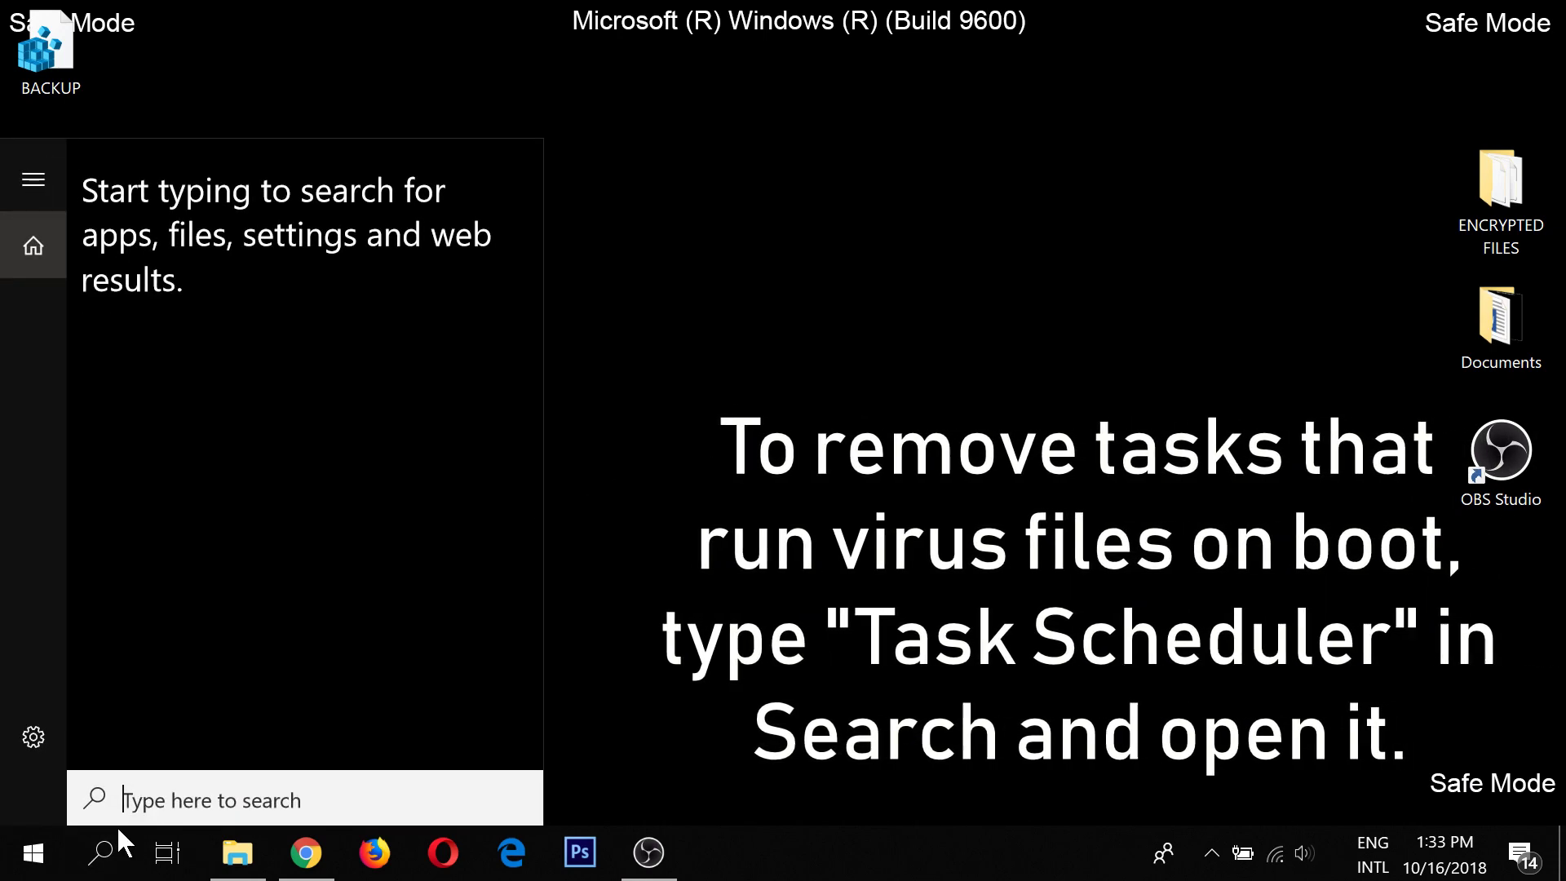
pyautogui.write('Task Scheduler')
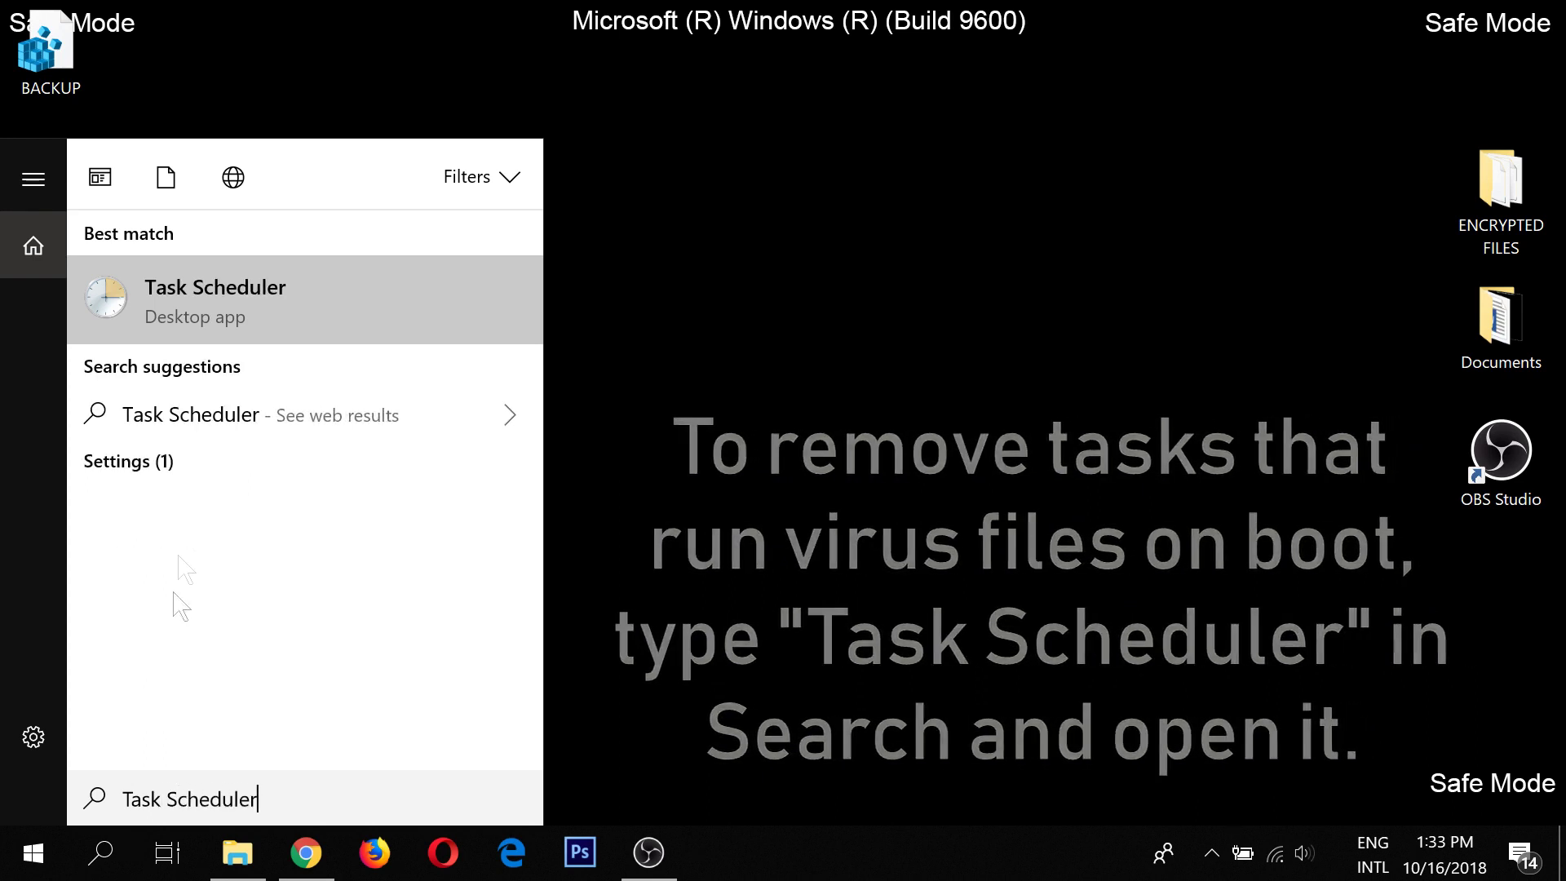
pyautogui.click(246, 310)
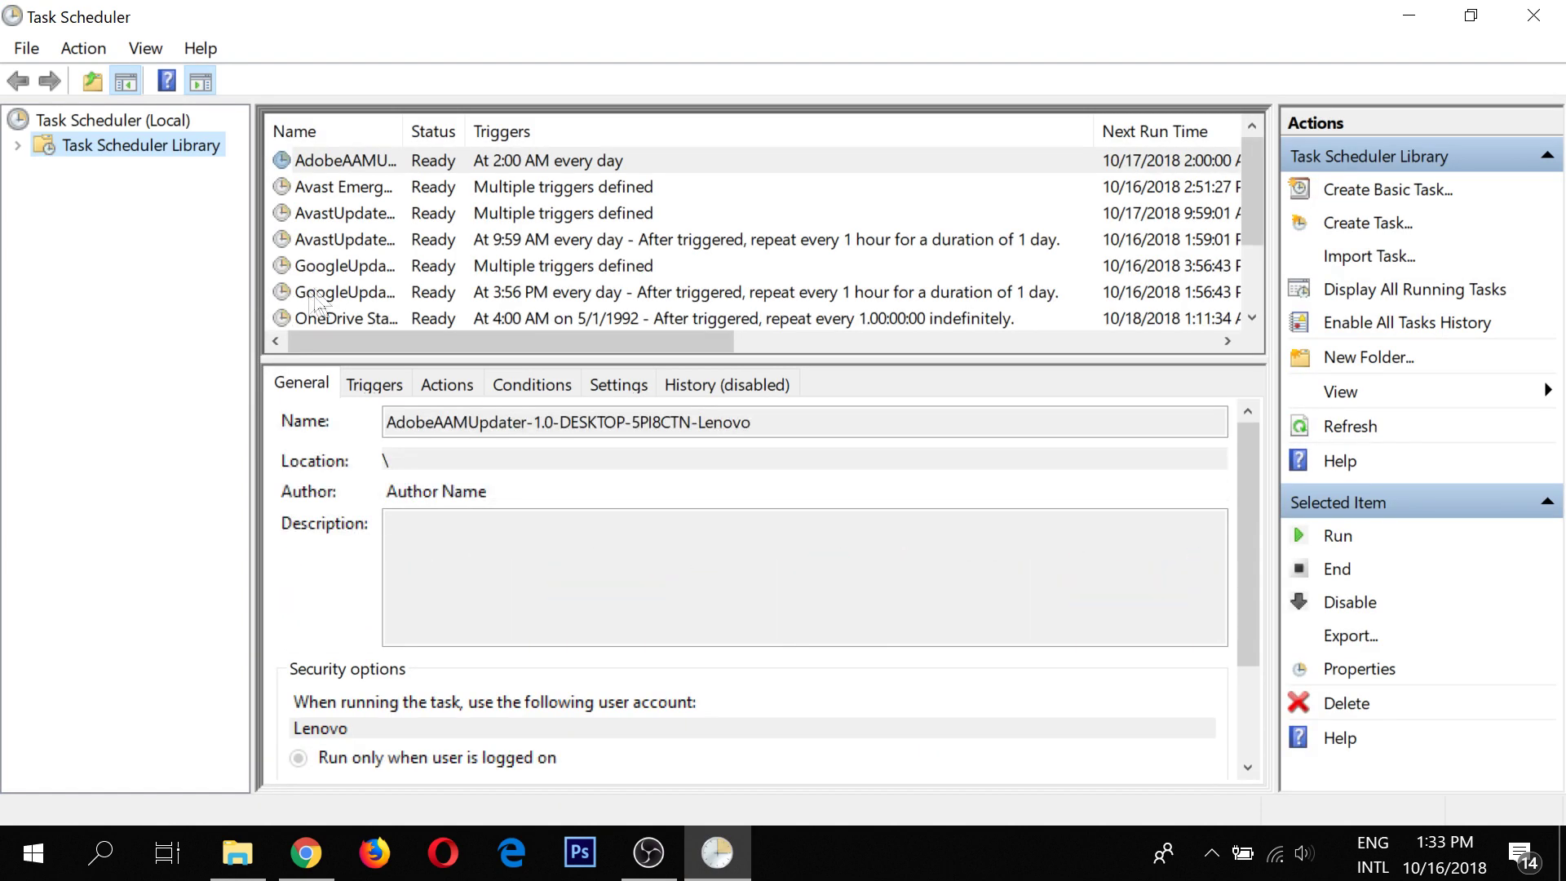
# Step: Delete the scheduled task named RUN THE VIRUS.exe from the Task Scheduler Library and confirm the deletion
pyautogui.click(341, 274)
pyautogui.scroll(-2, 341, 280)
pyautogui.click(345, 269)
pyautogui.moveTo(405, 135); pyautogui.dragTo(513, 140)
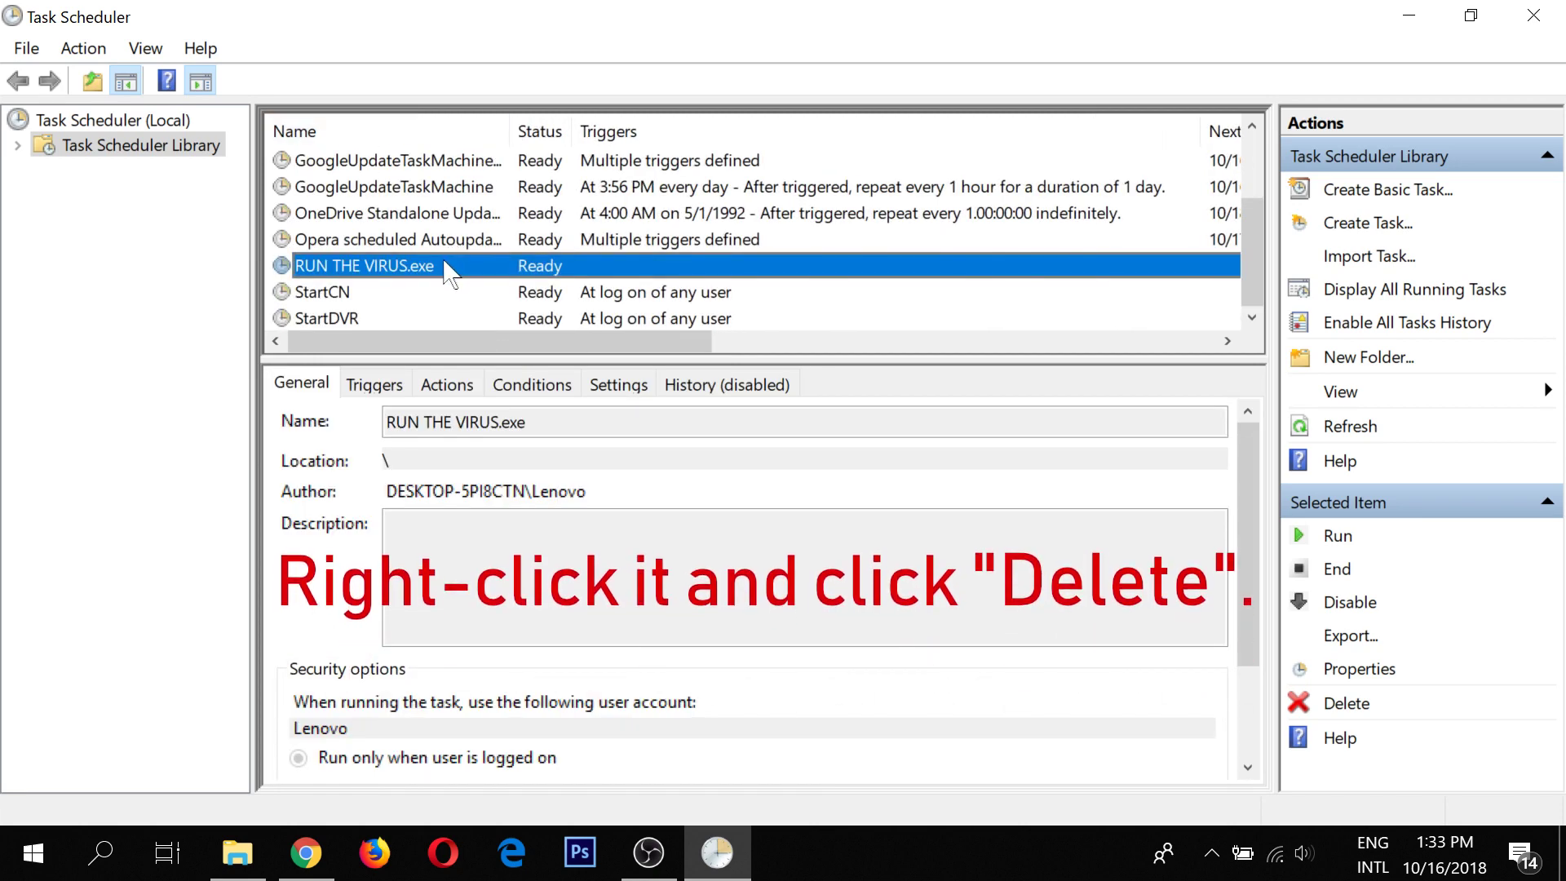
pyautogui.rightClick(341, 272)
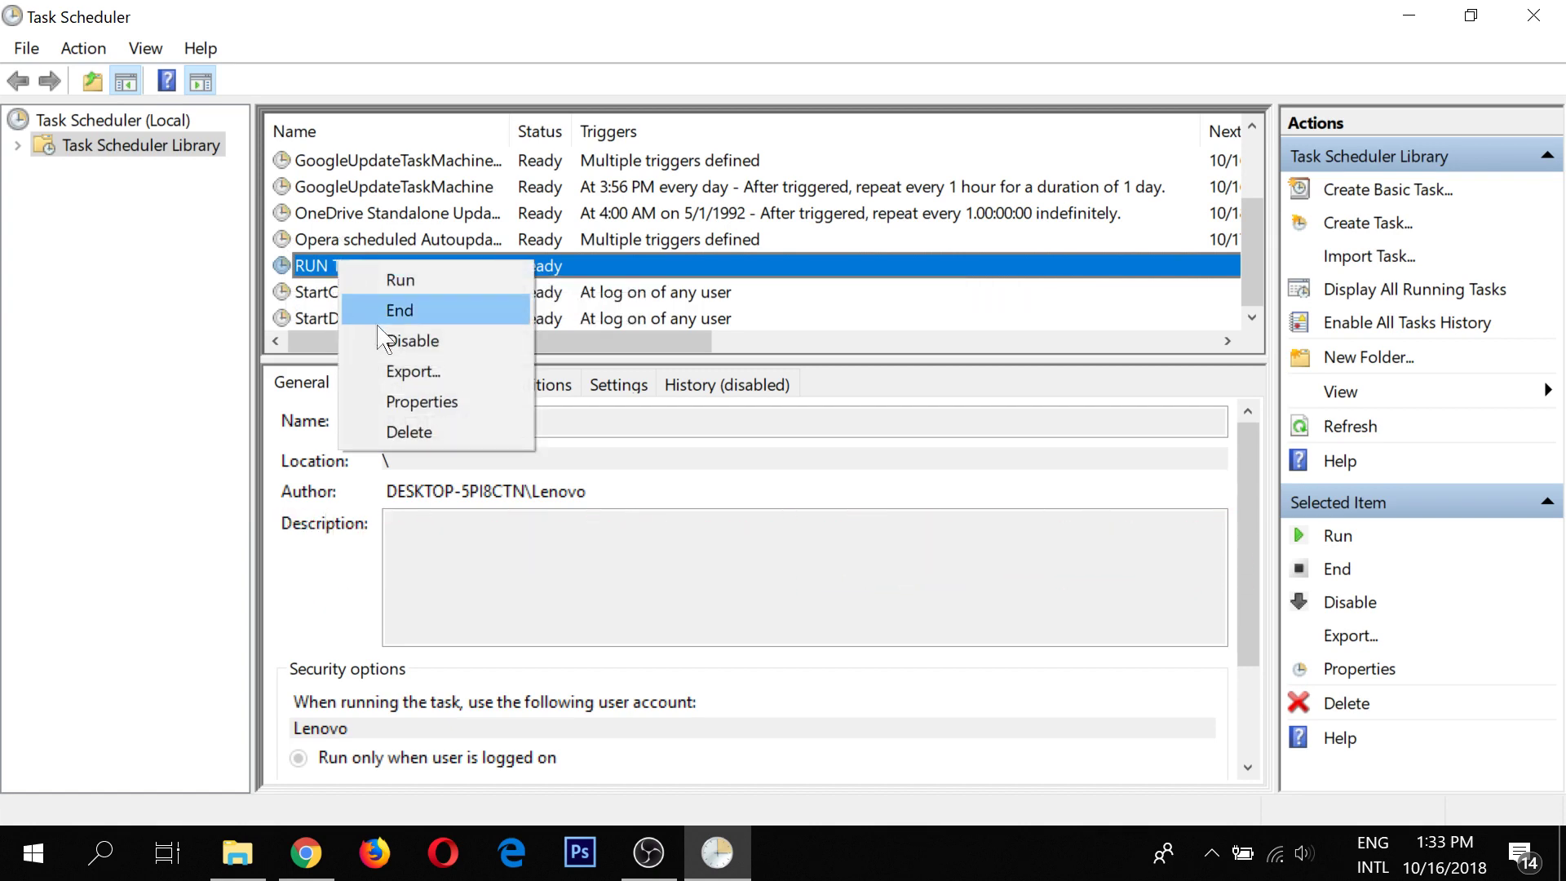
pyautogui.click(416, 434)
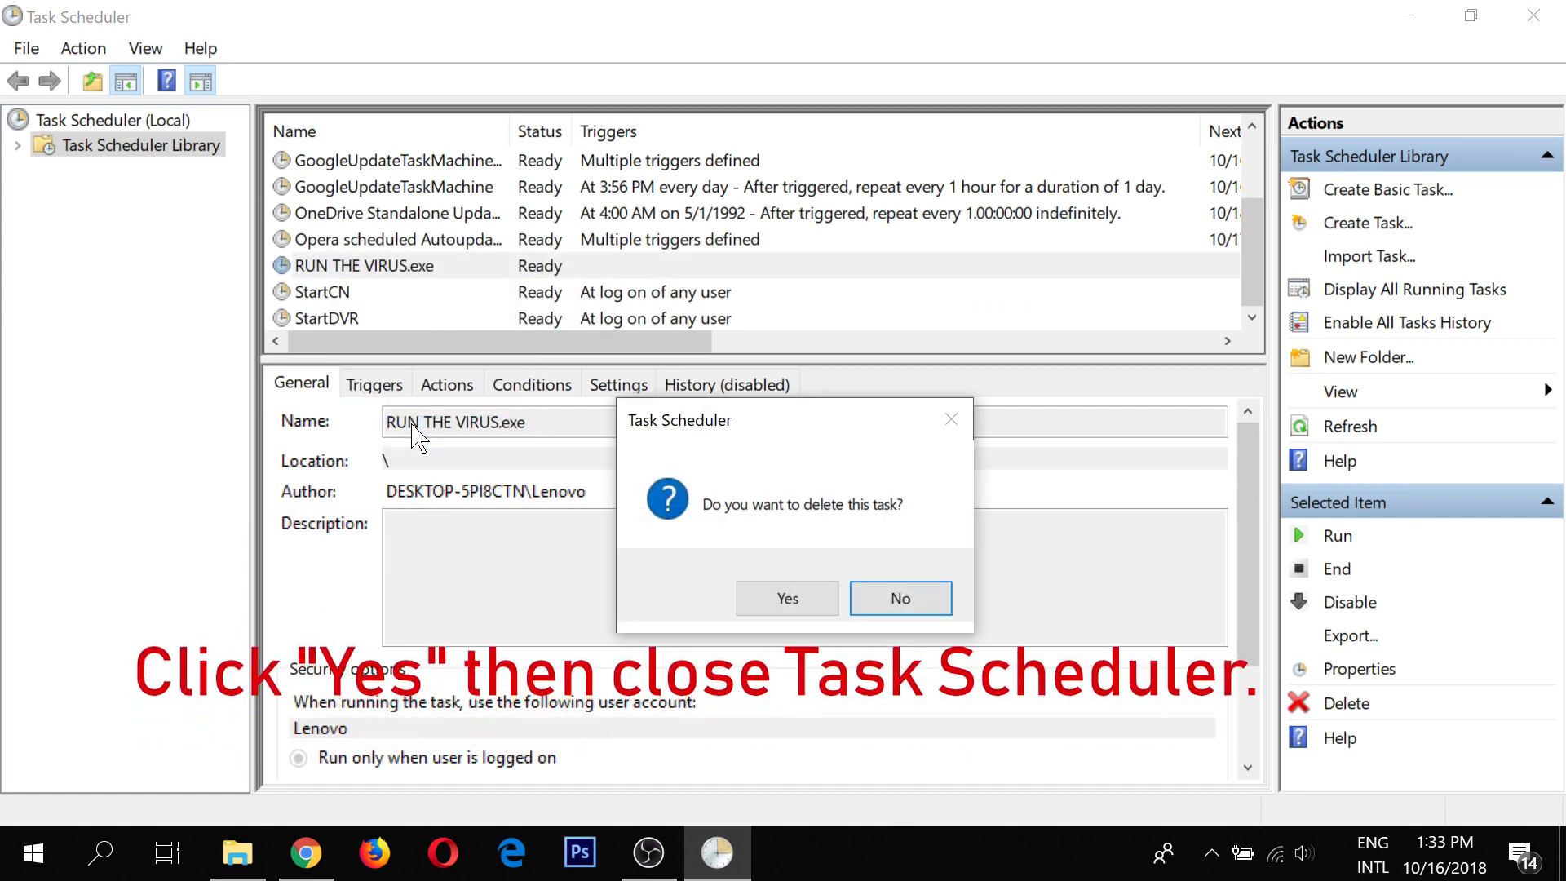
pyautogui.click(754, 597)
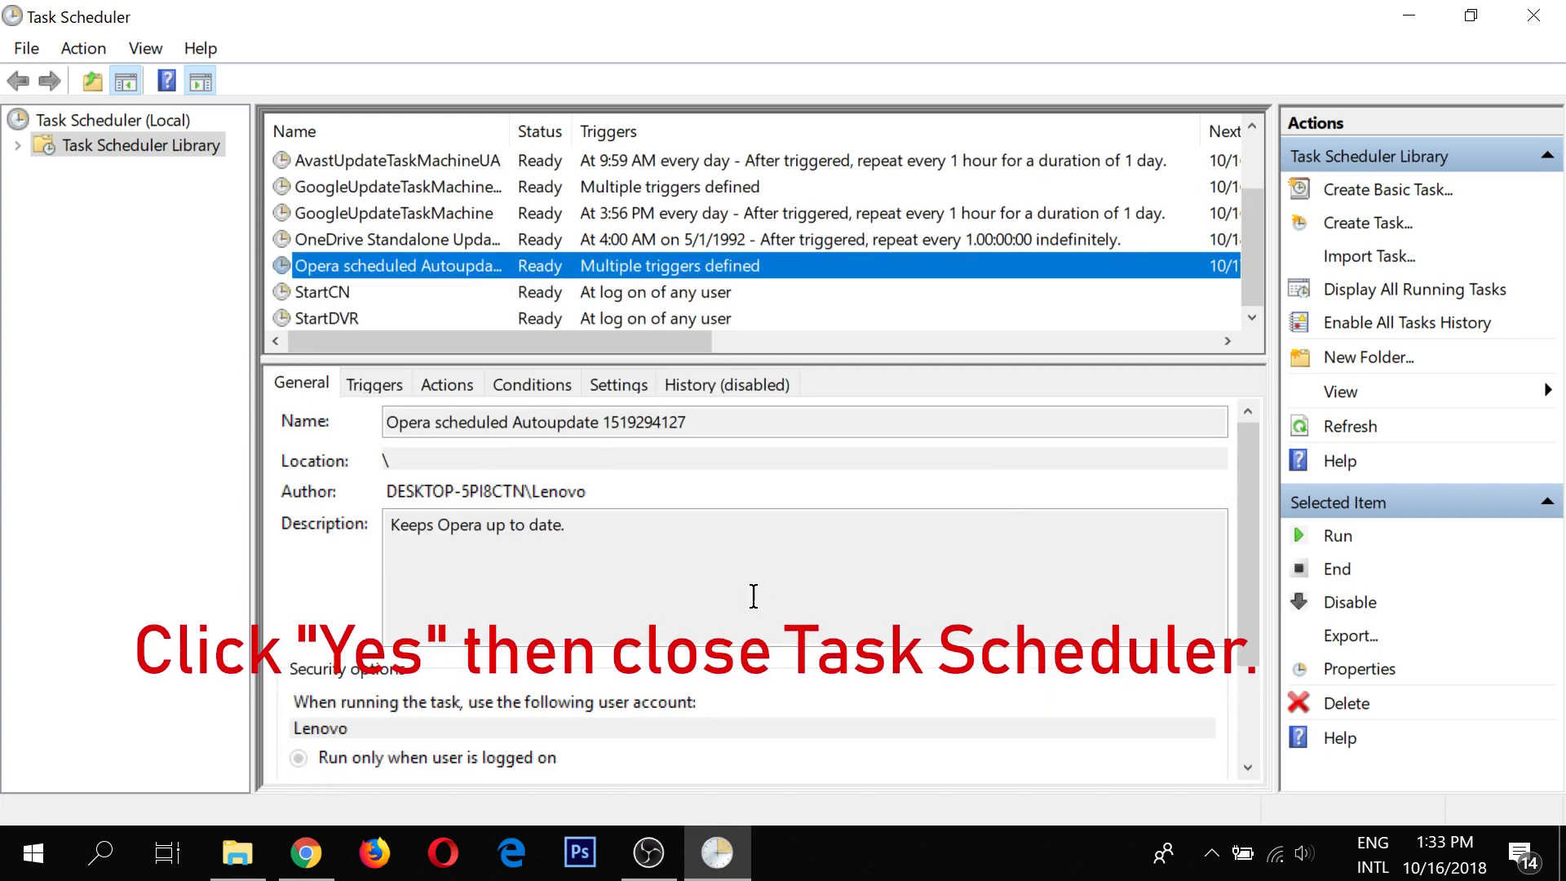
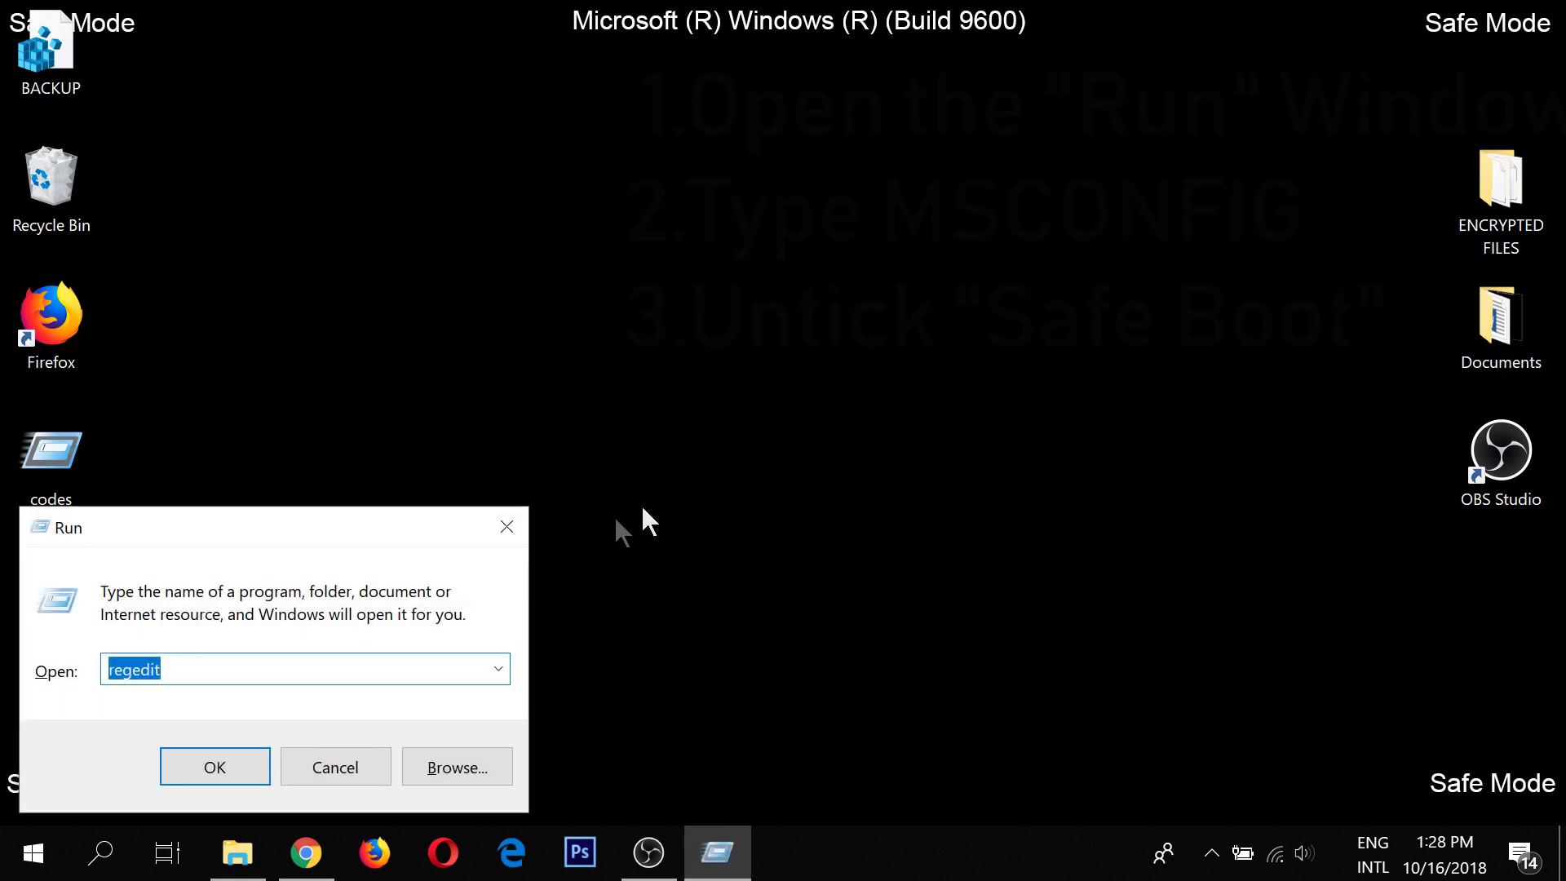
# Step: Run MSCONFIG from the Run dialog, turn off Safe boot in the boot options and apply it, and restart the PC
pyautogui.write('MSCONFIG')
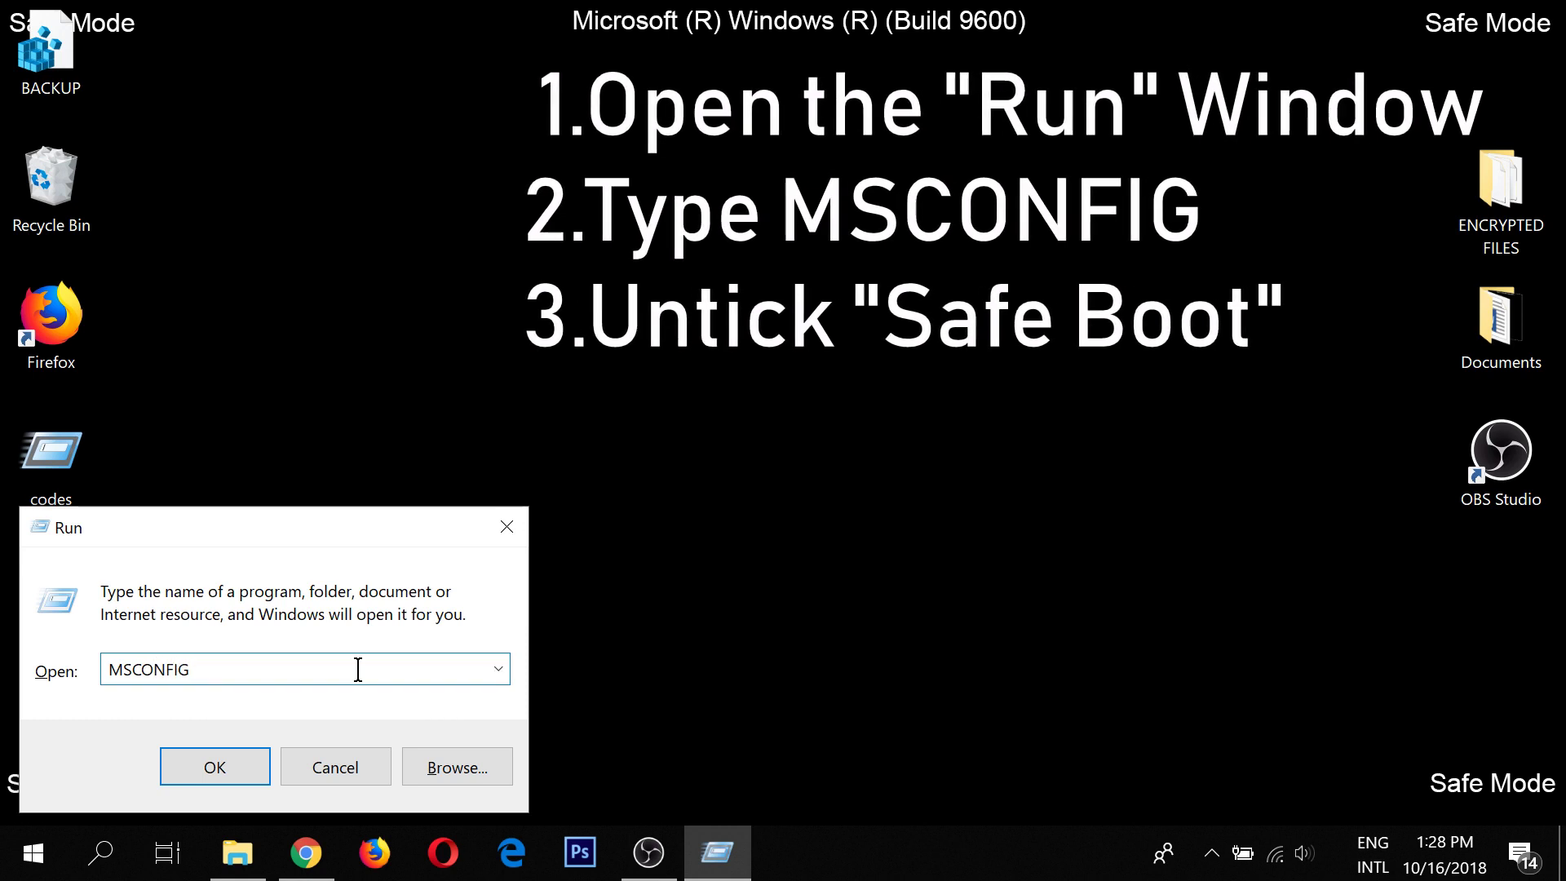
pyautogui.click(254, 764)
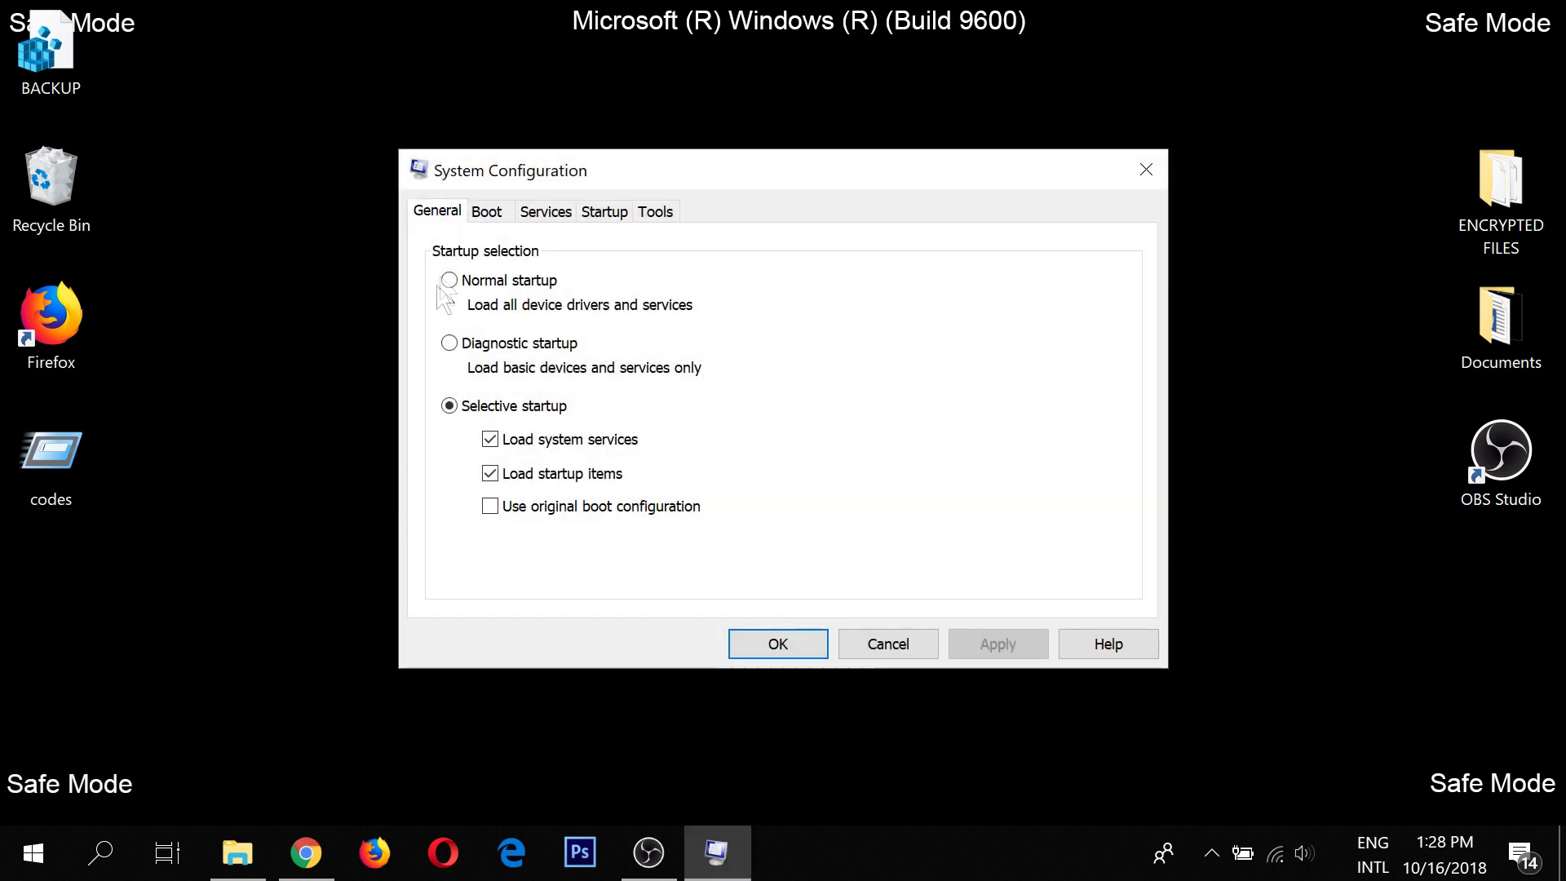
pyautogui.click(487, 215)
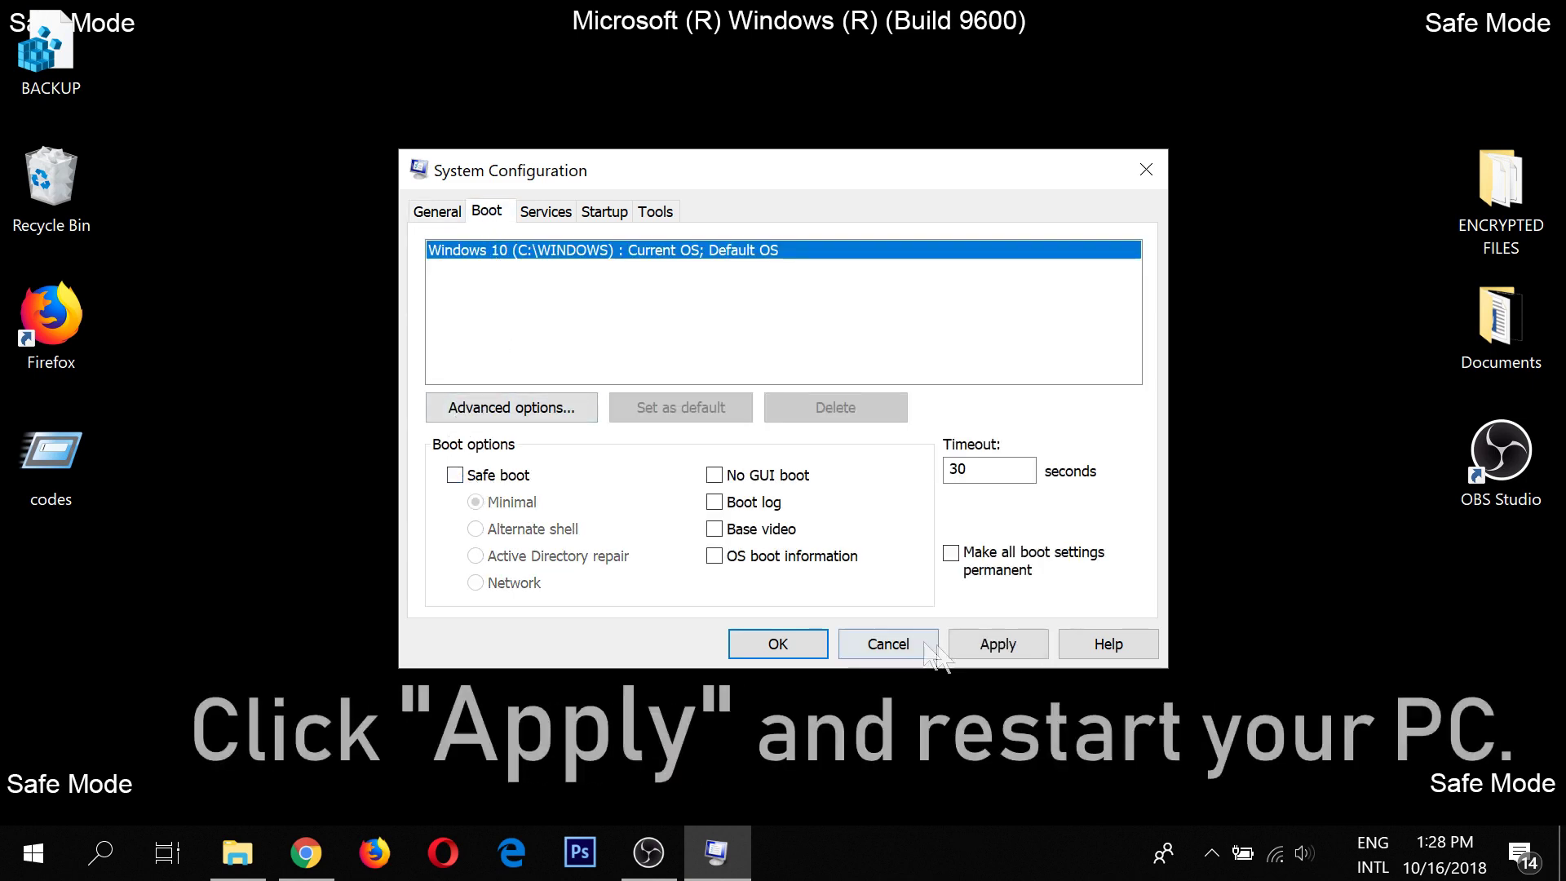
pyautogui.click(998, 644)
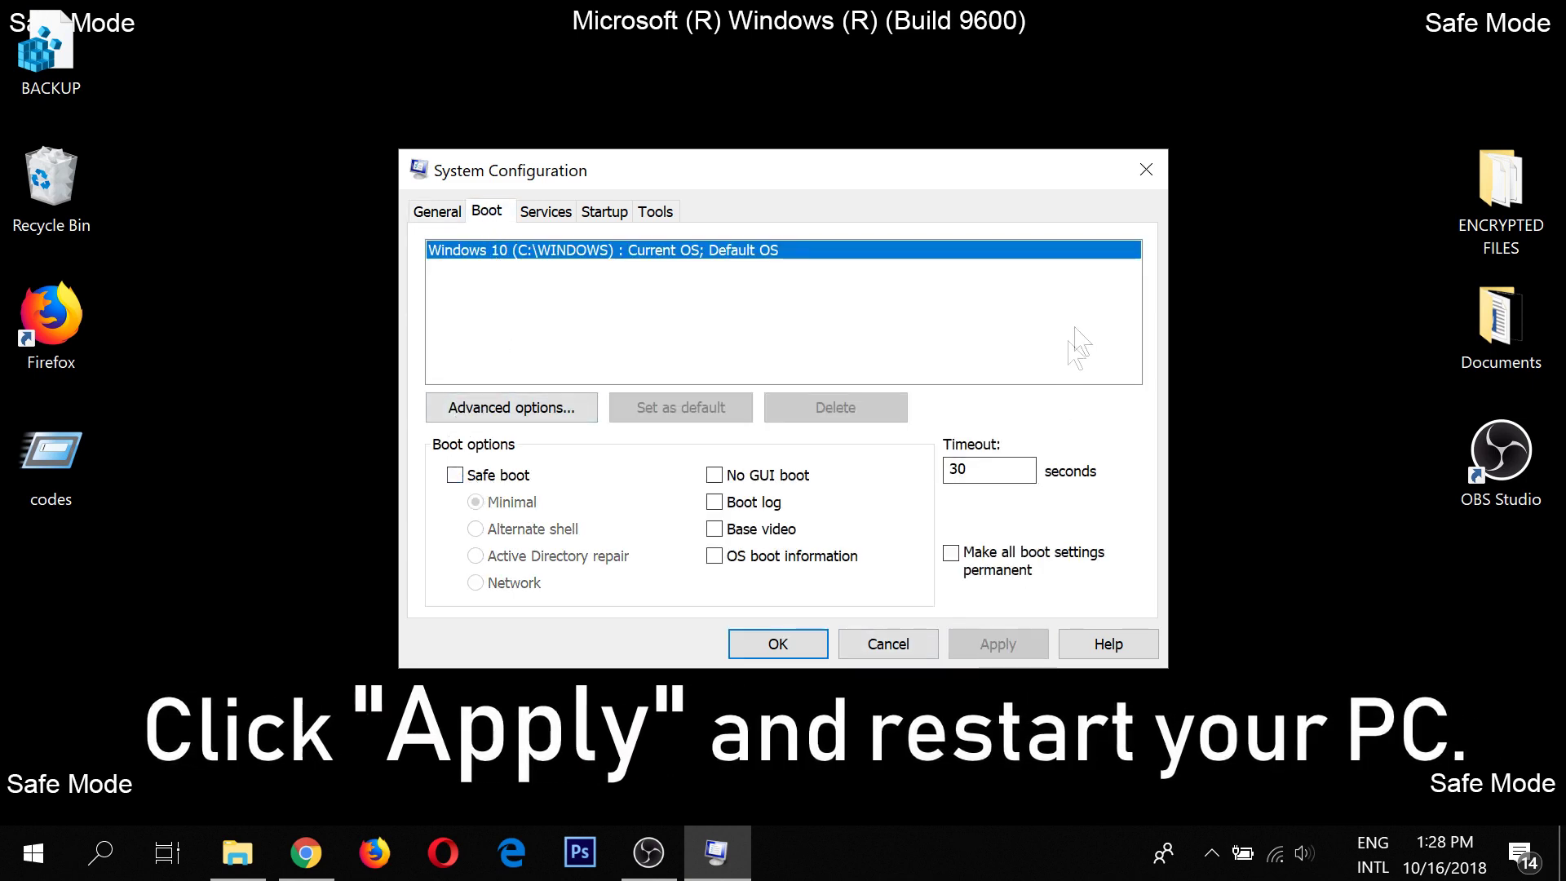
pyautogui.click(1147, 170)
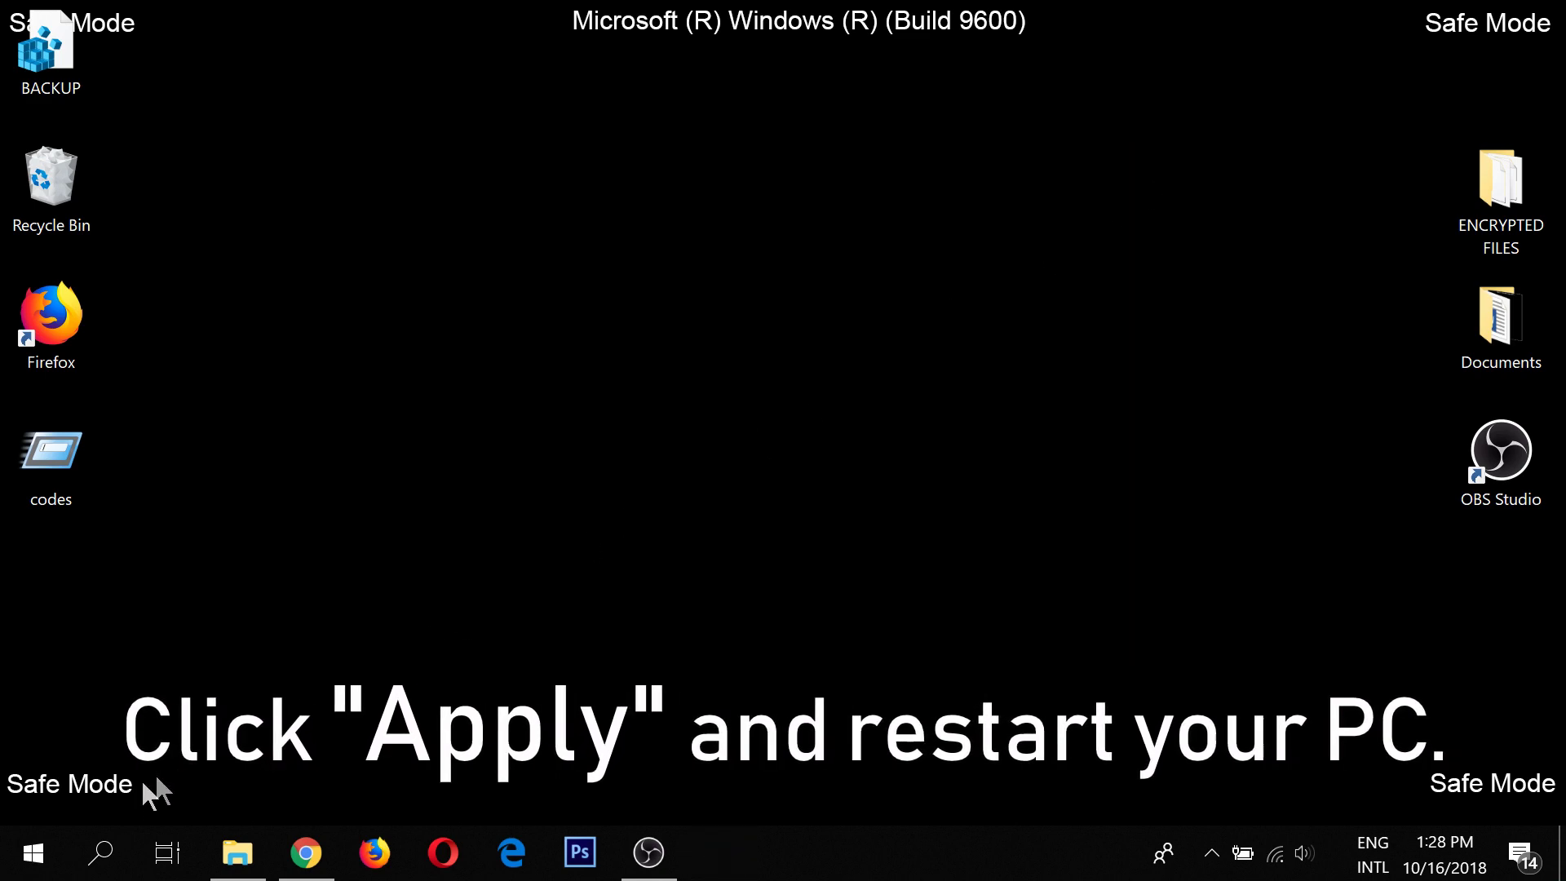
pyautogui.click(40, 855)
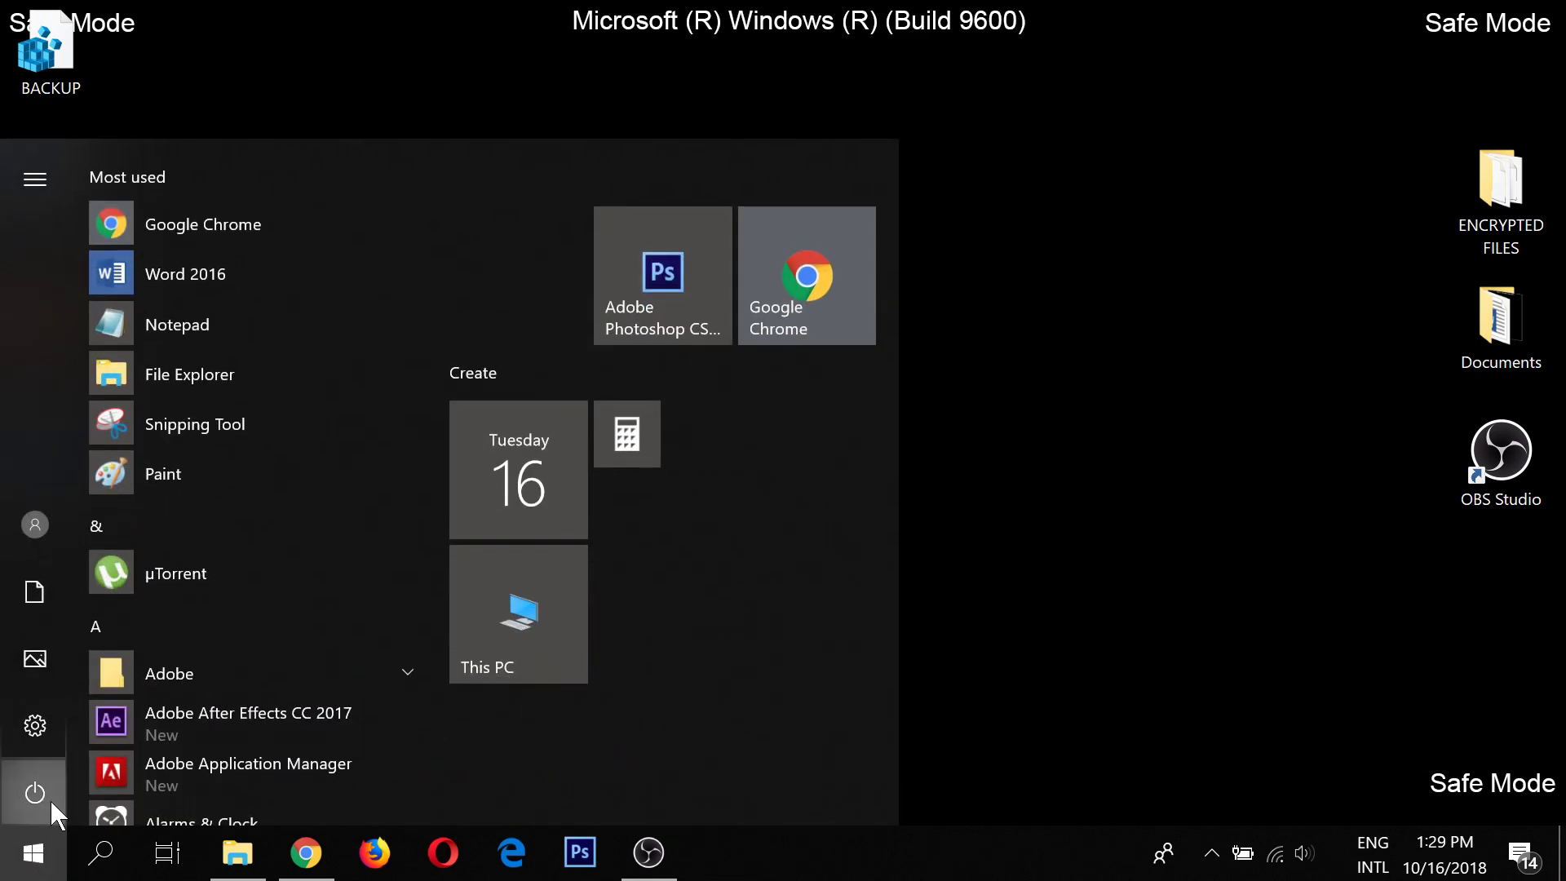
pyautogui.click(50, 801)
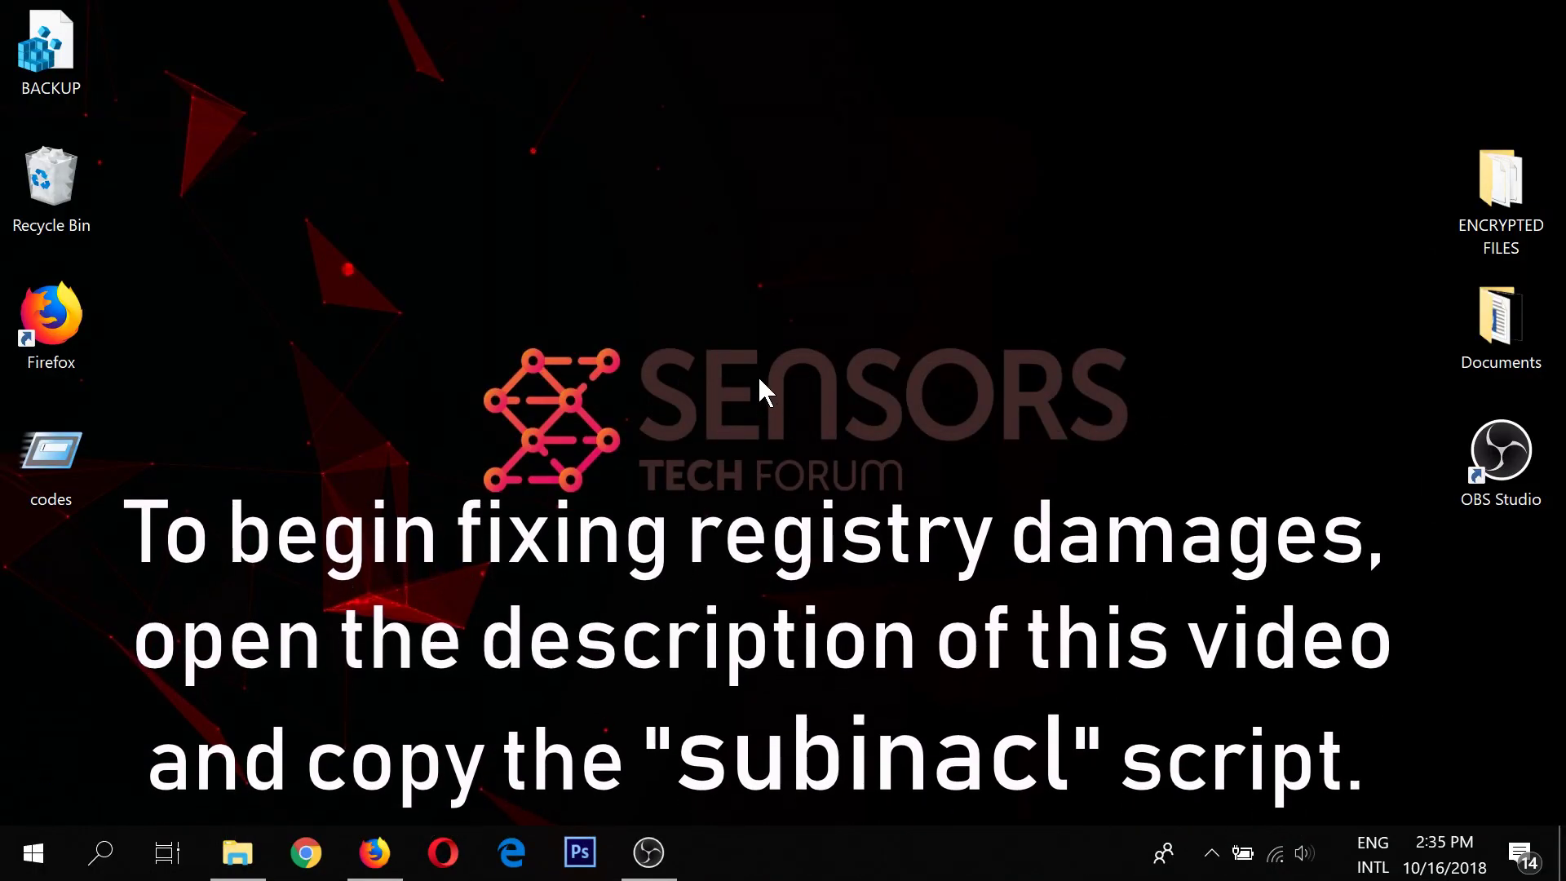
# Step: Switch to Firefox, copy the whole subinacl script from the YouTube video description, and minimize the browser
pyautogui.click(377, 844)
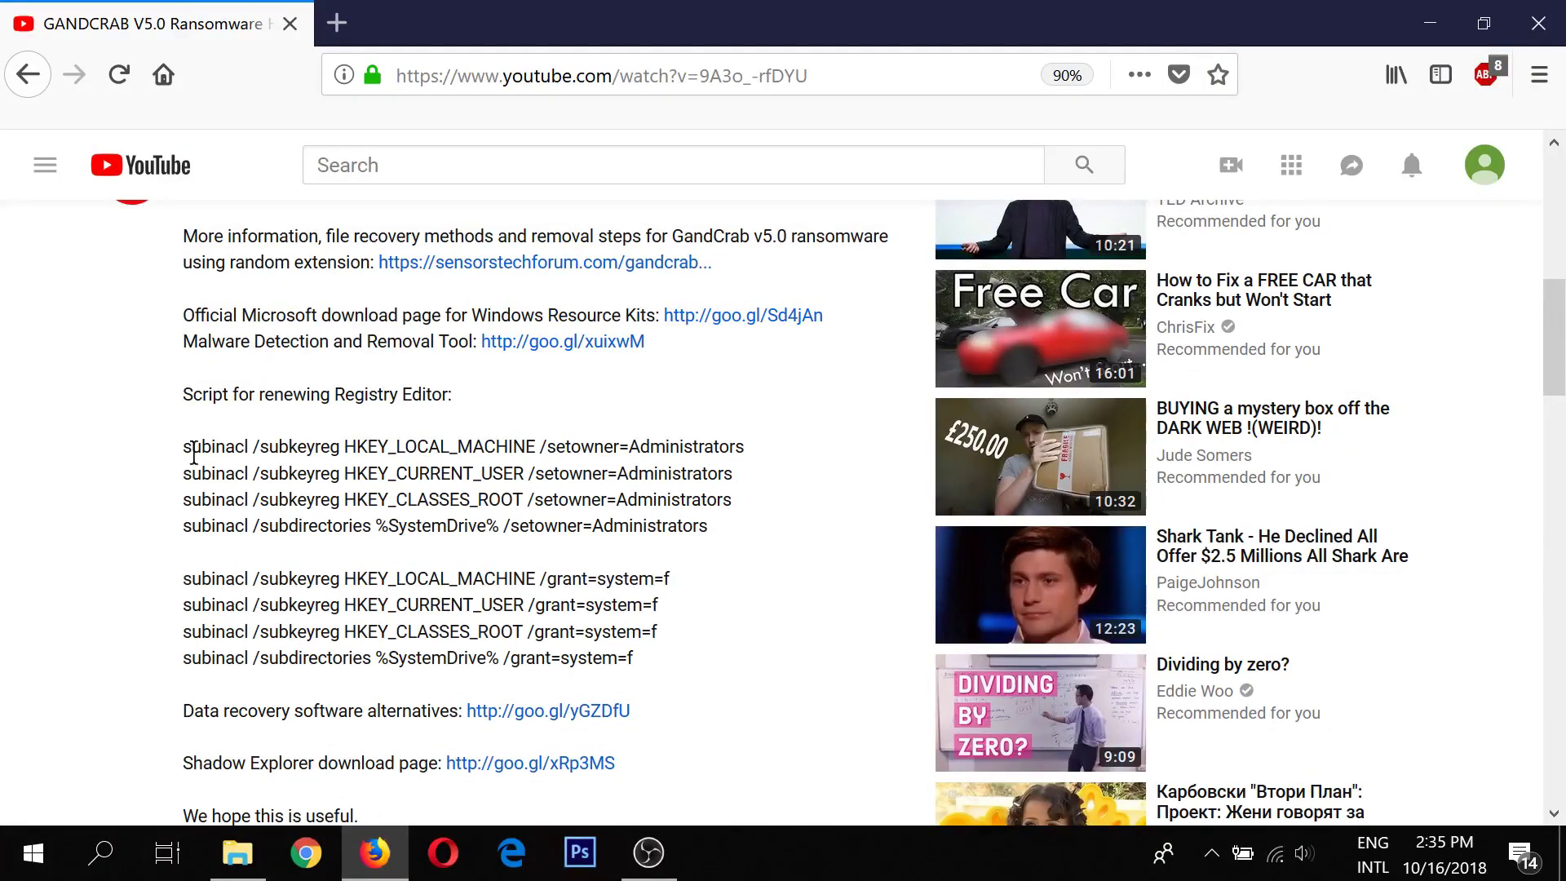
pyautogui.moveTo(186, 447); pyautogui.dragTo(667, 687)
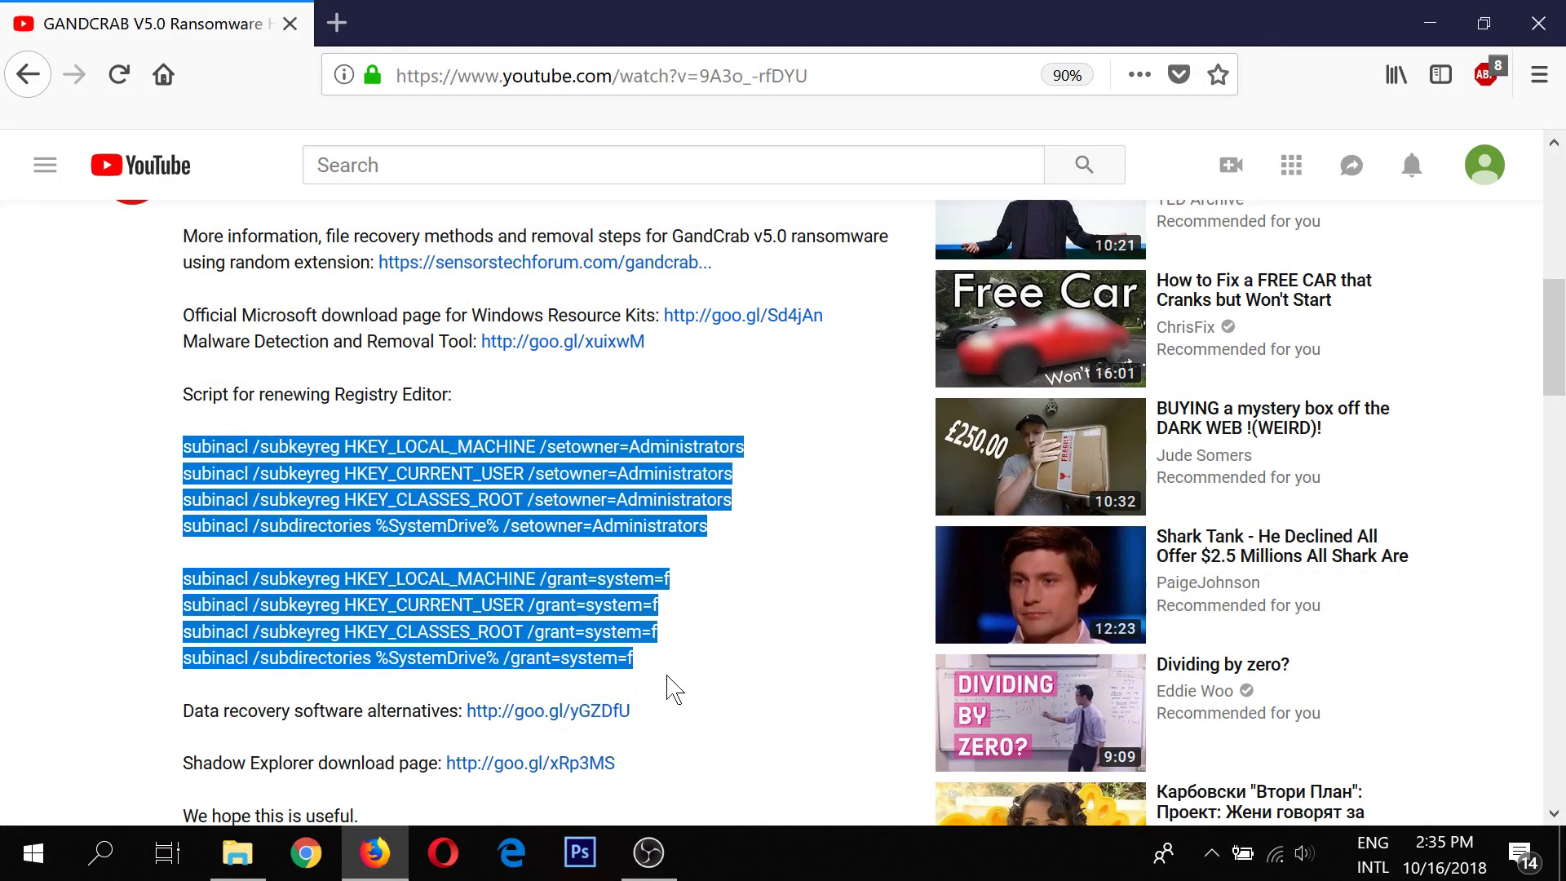
pyautogui.rightClick(638, 630)
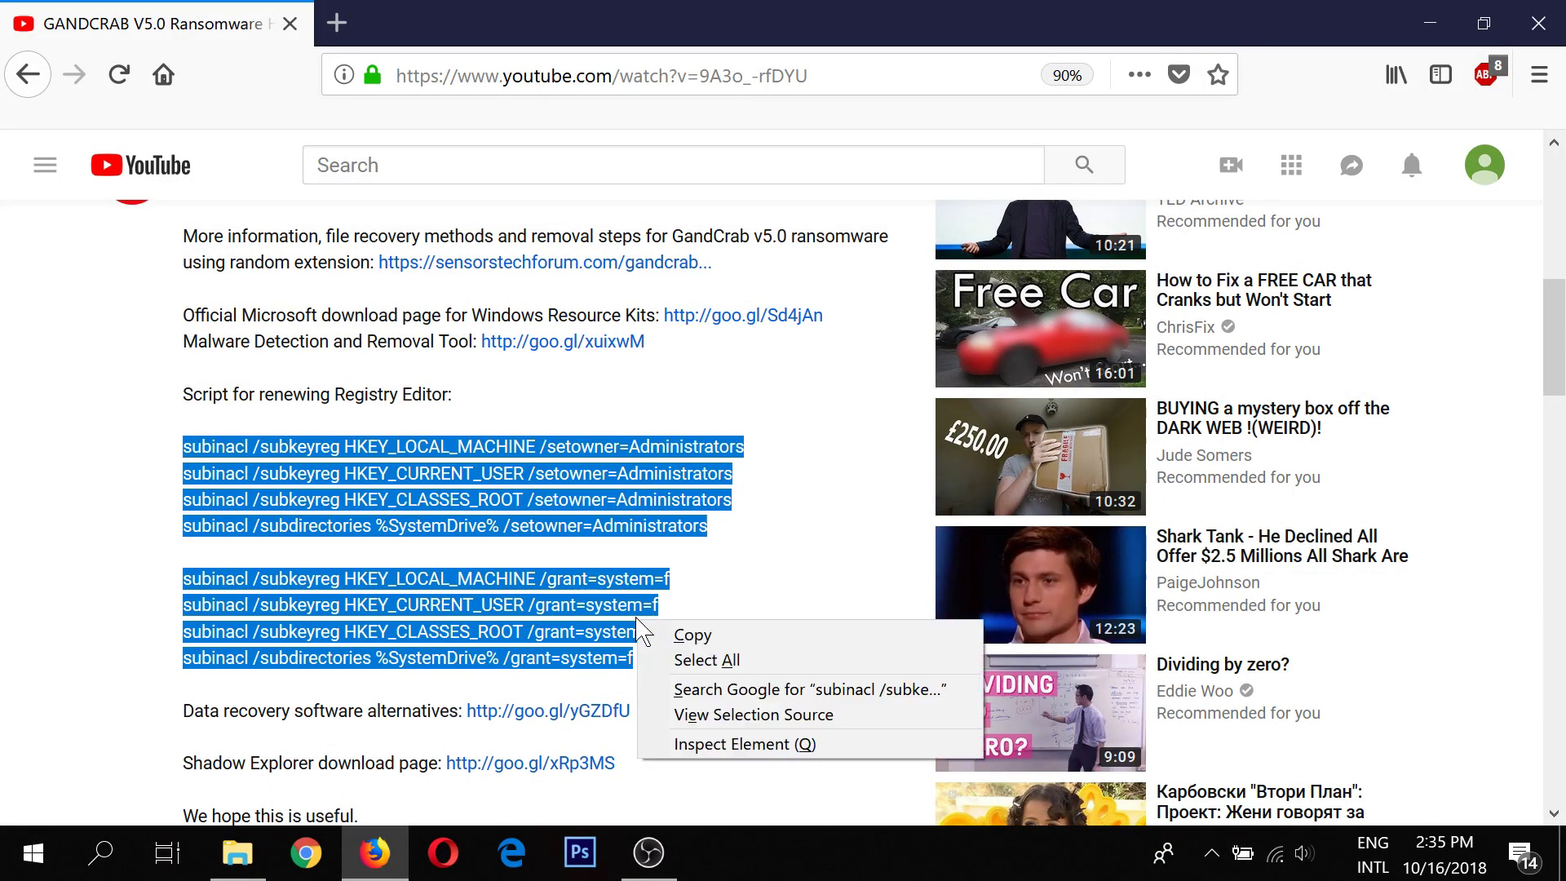
pyautogui.click(702, 635)
pyautogui.click(1428, 24)
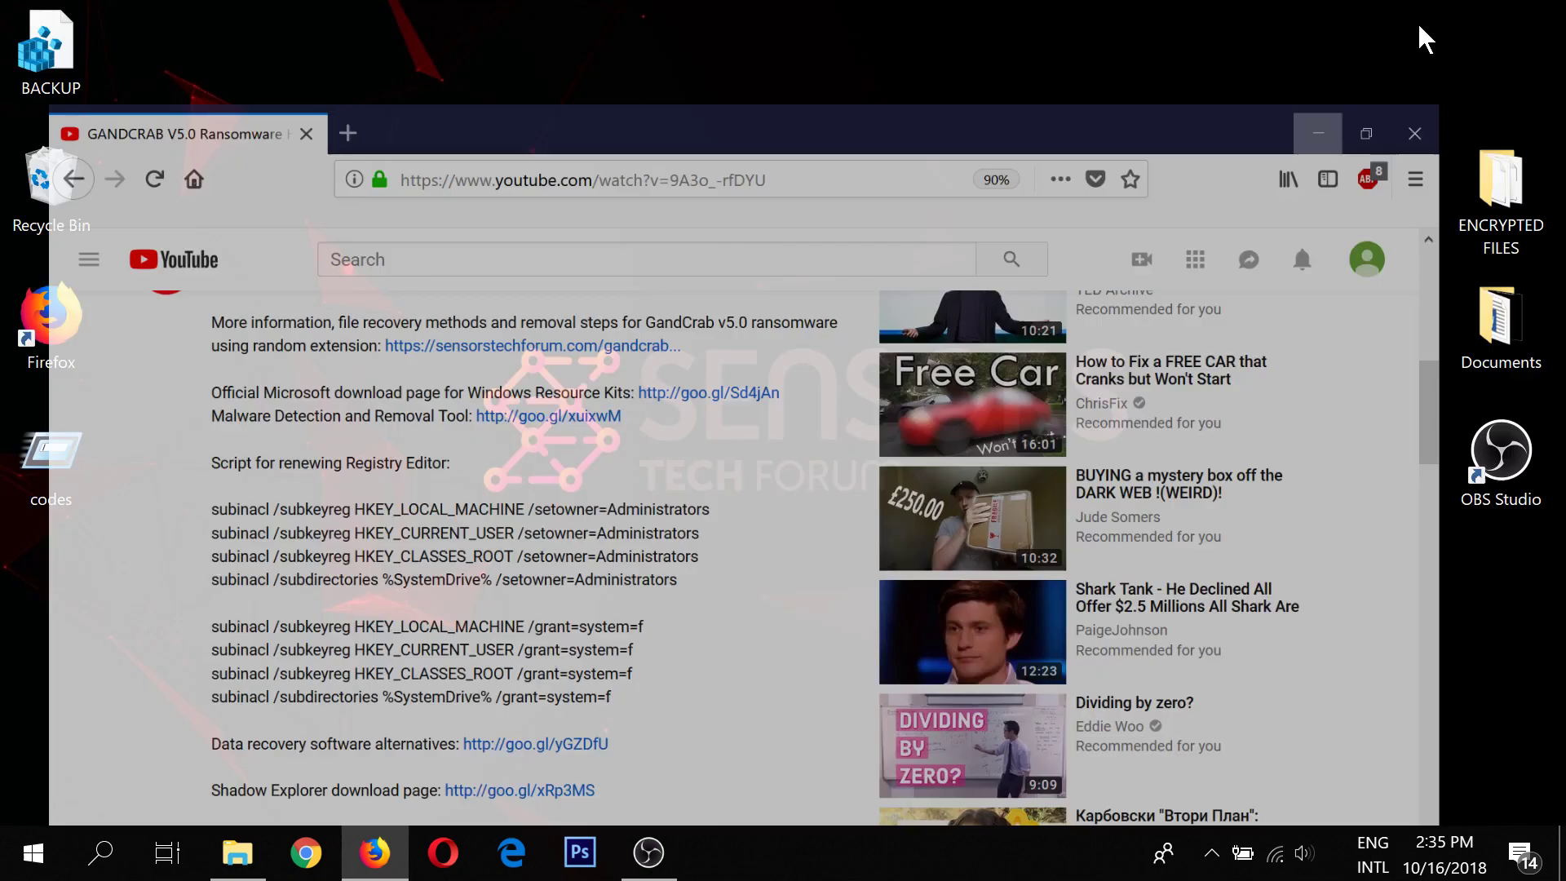
# Step: Create a text document named FIX on the desktop and paste the copied subinacl script into it
pyautogui.rightClick(56, 569)
pyautogui.moveTo(177, 475)
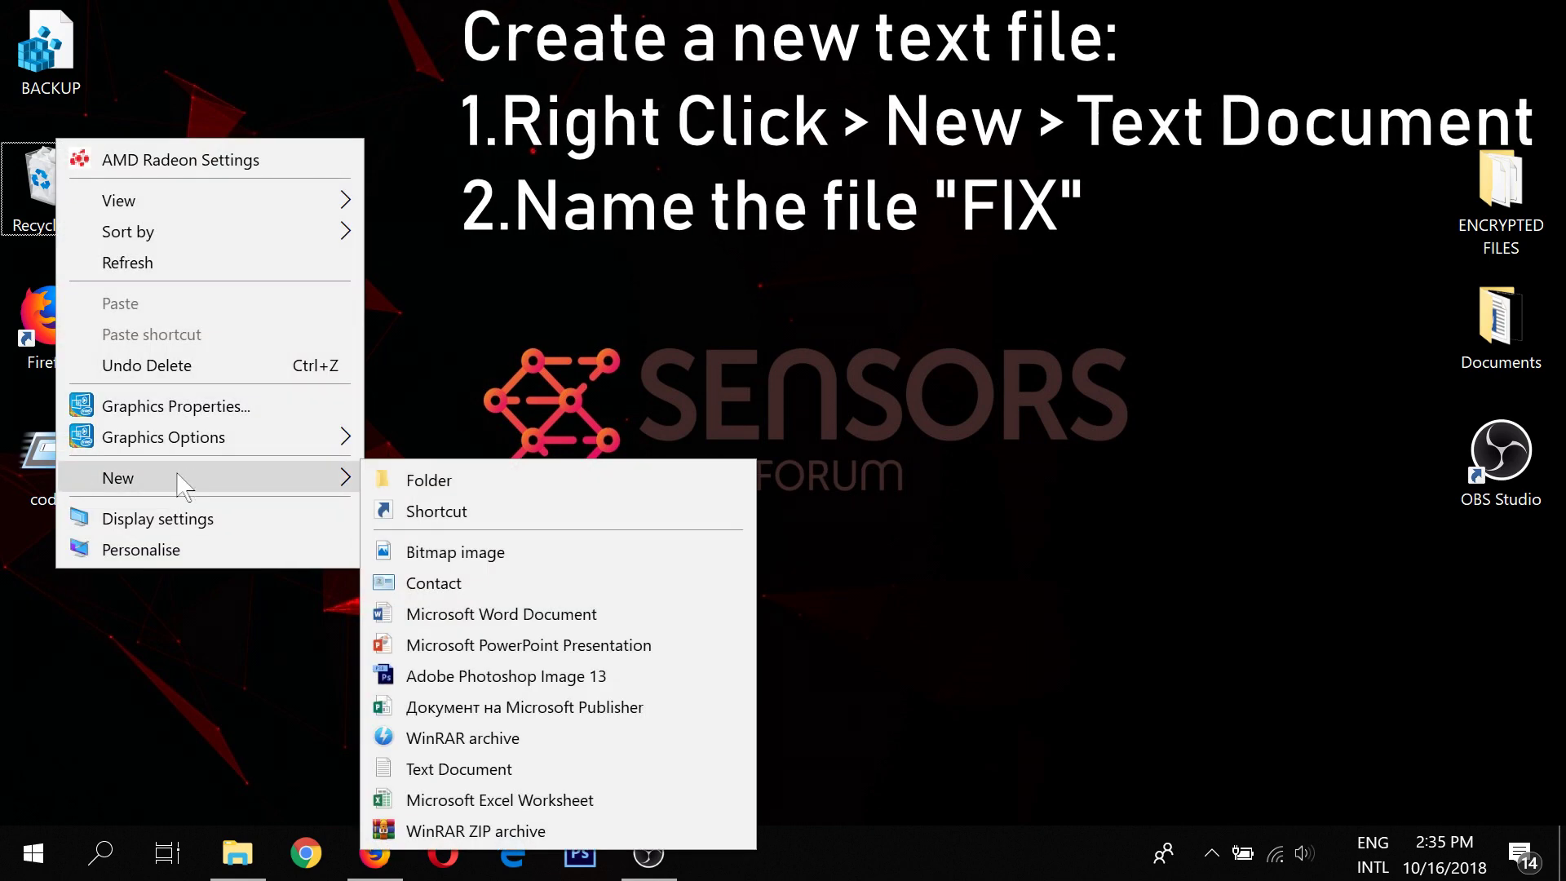
pyautogui.click(490, 769)
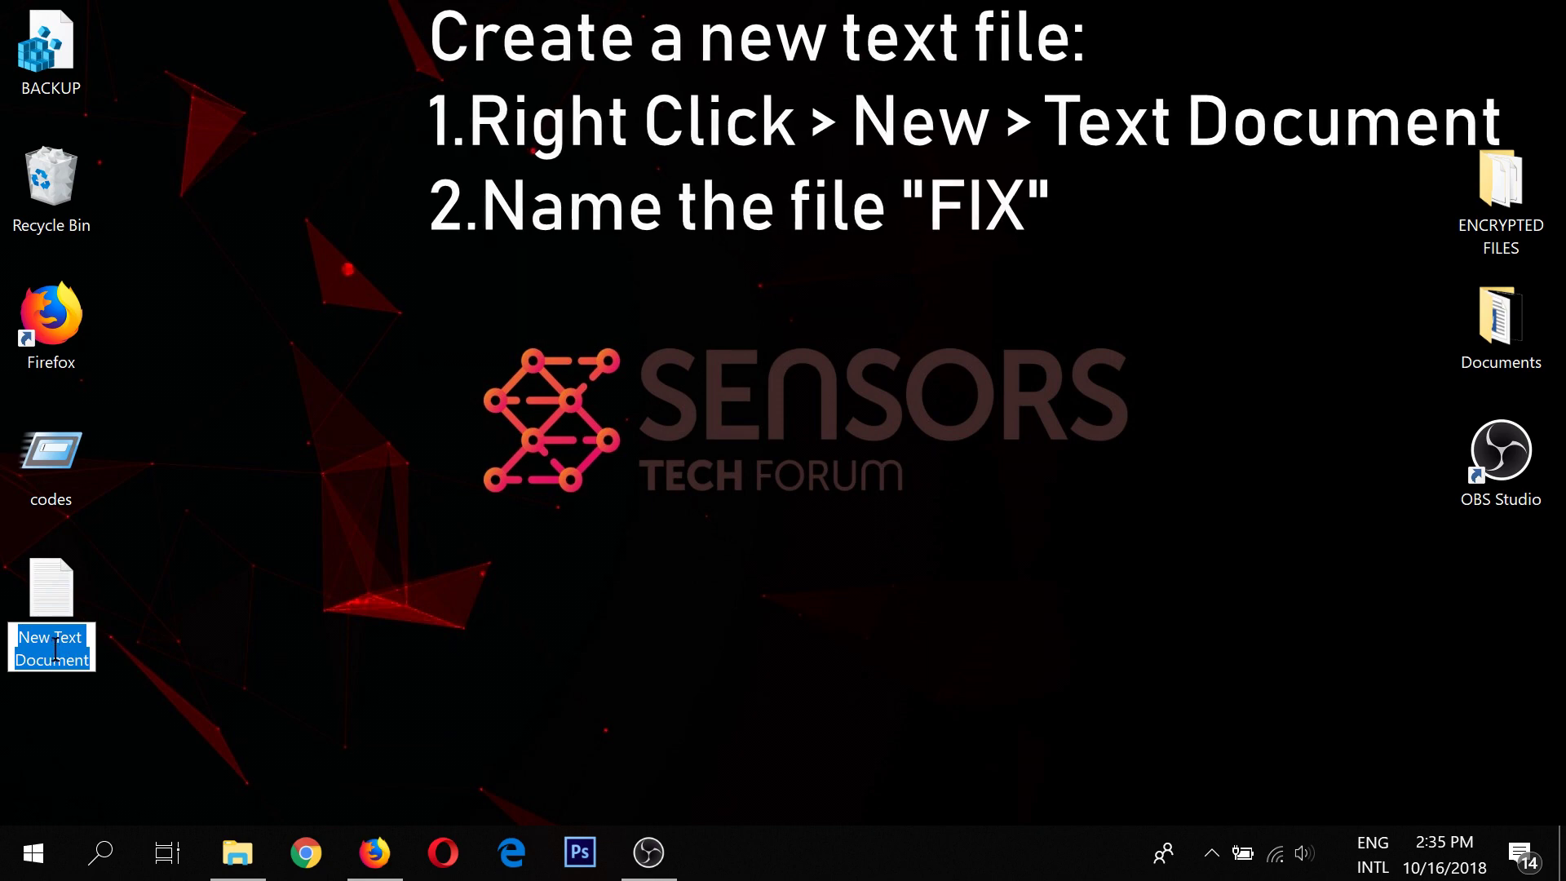
pyautogui.write('FIX')
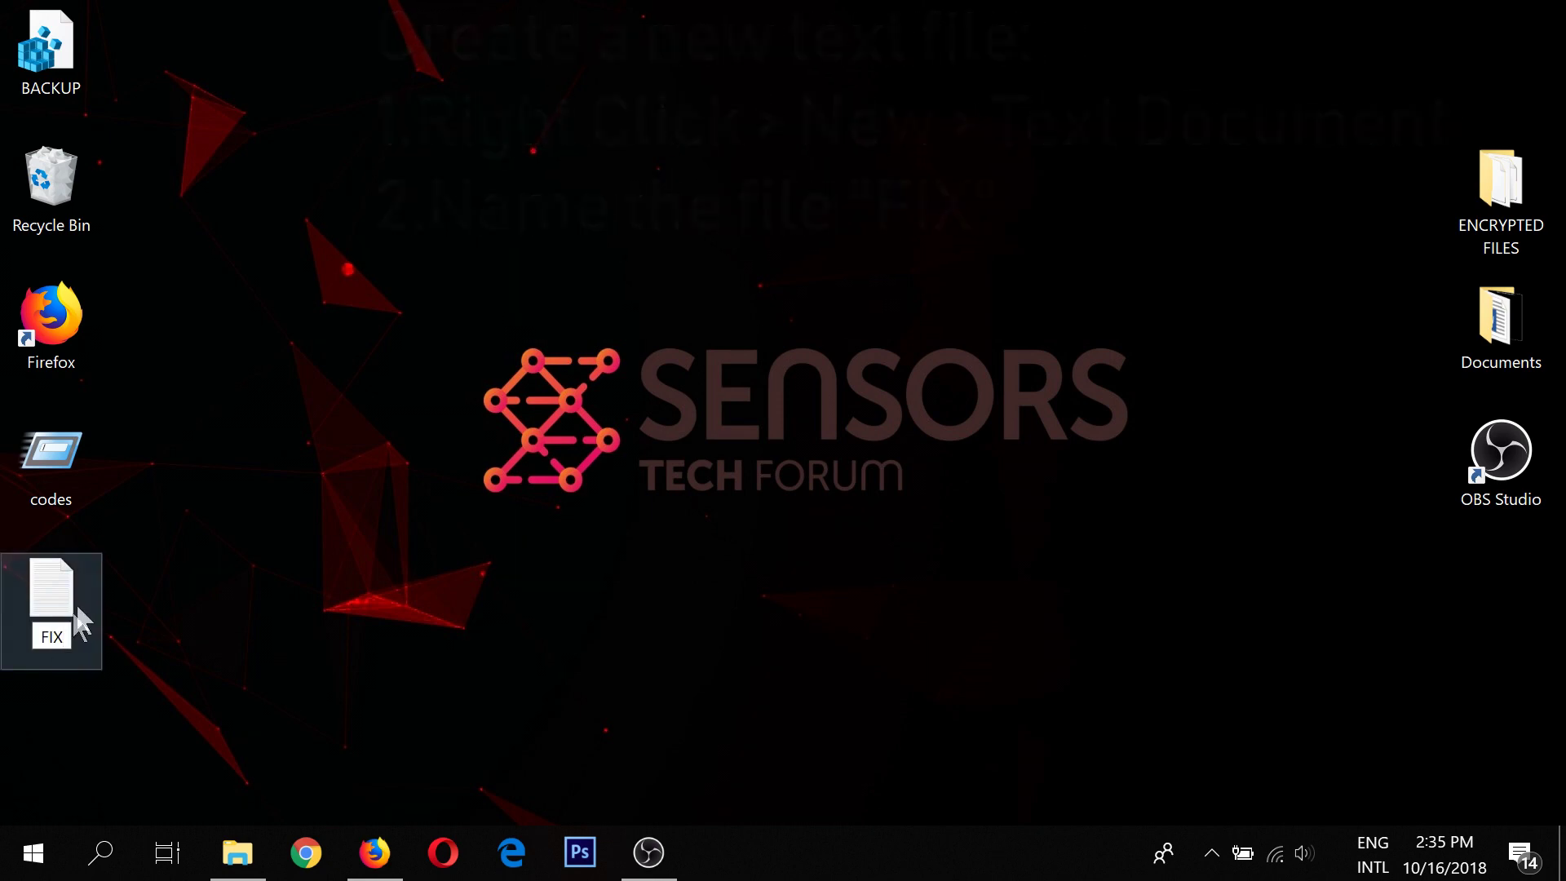
pyautogui.doubleClick(81, 572)
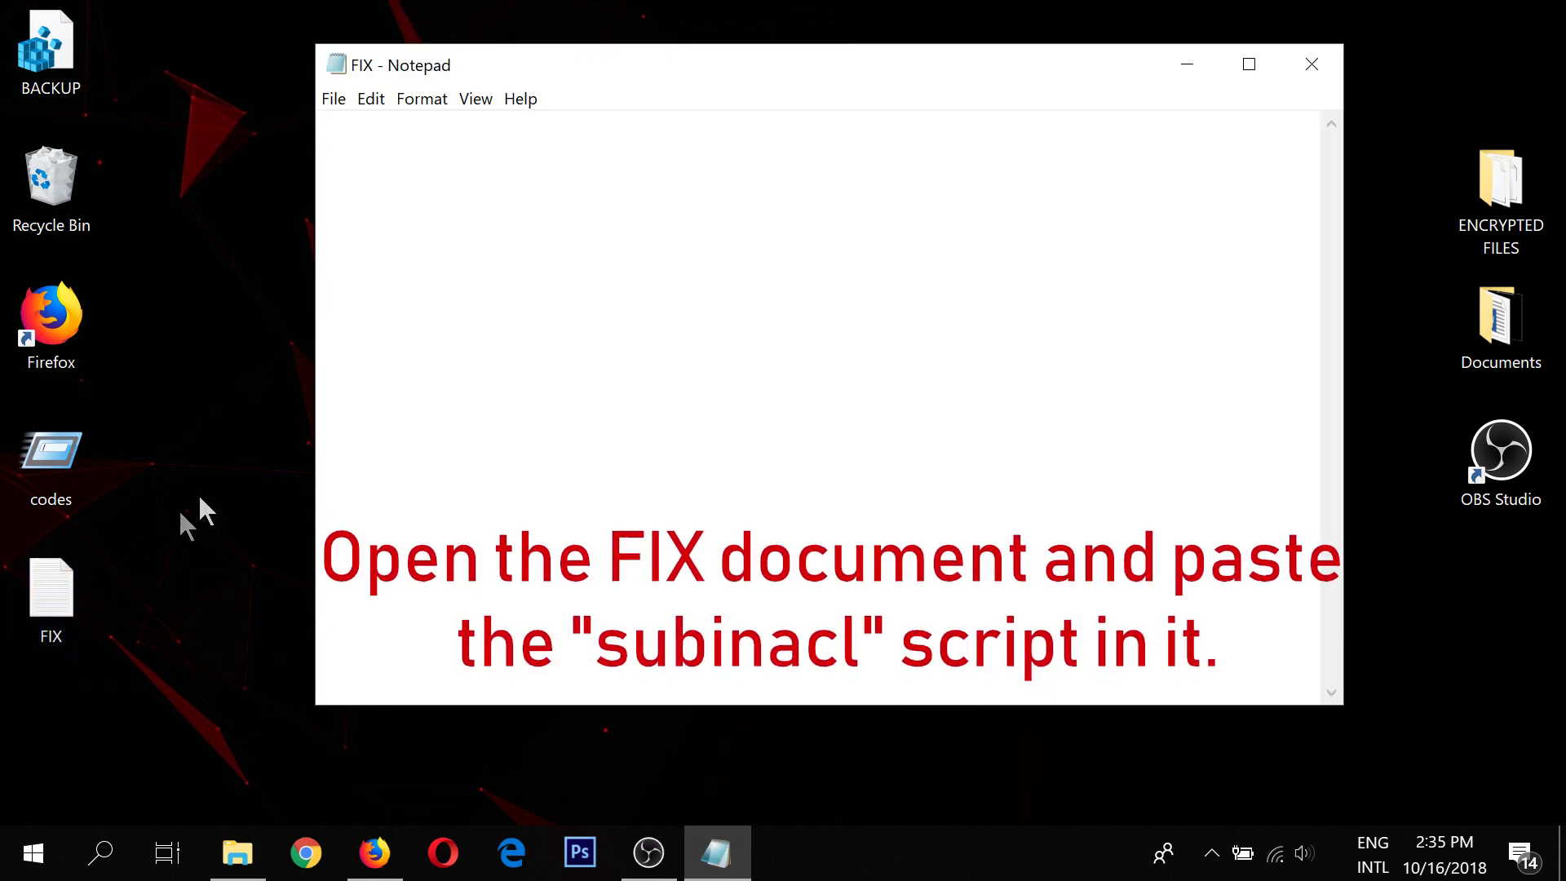
pyautogui.rightClick(398, 274)
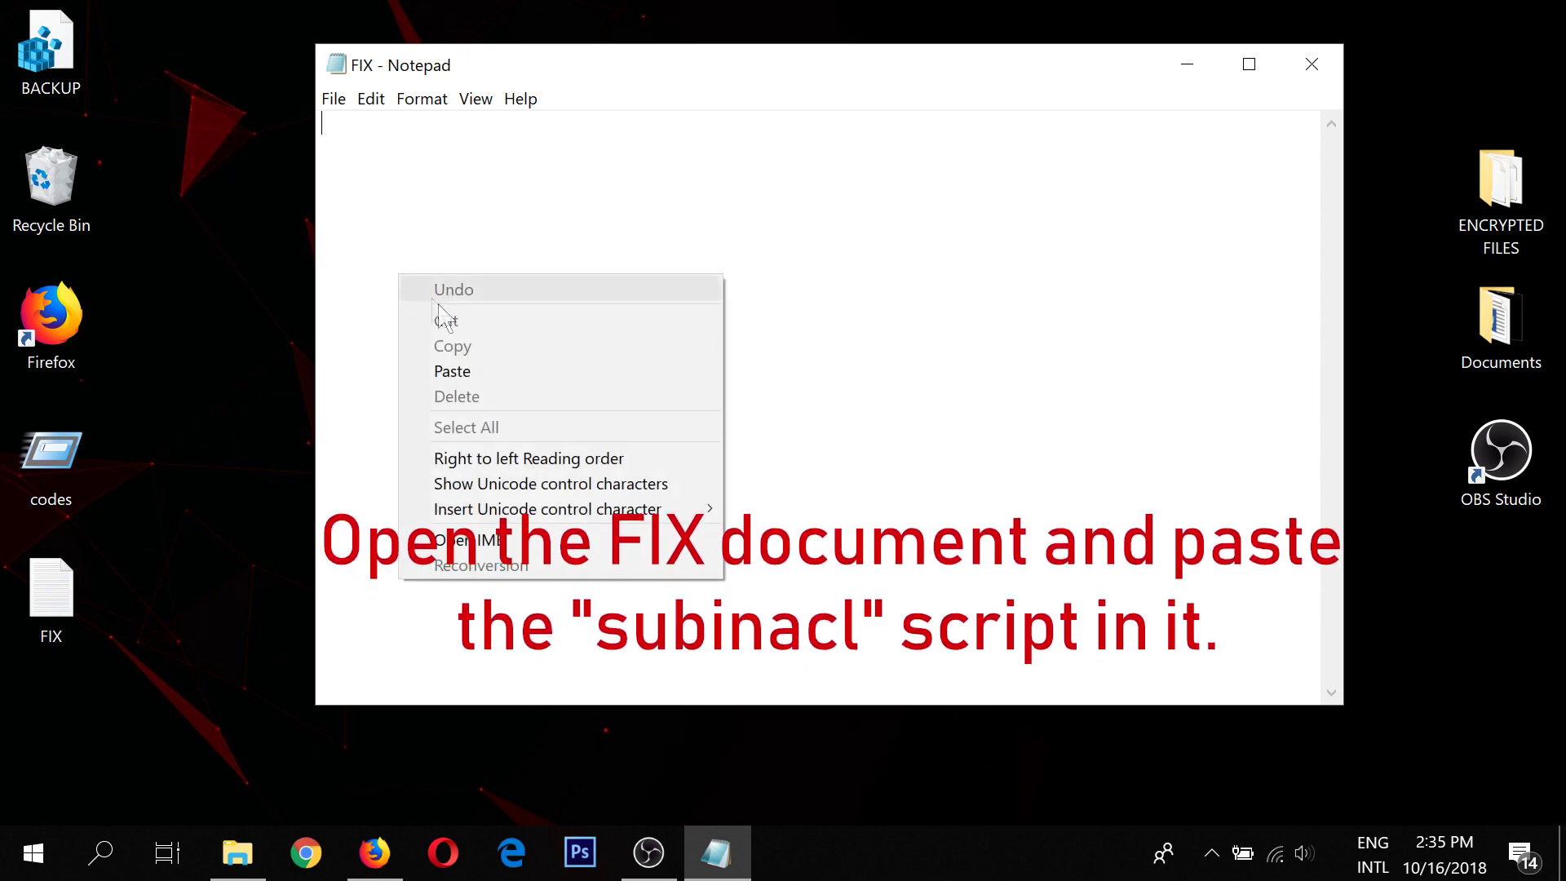
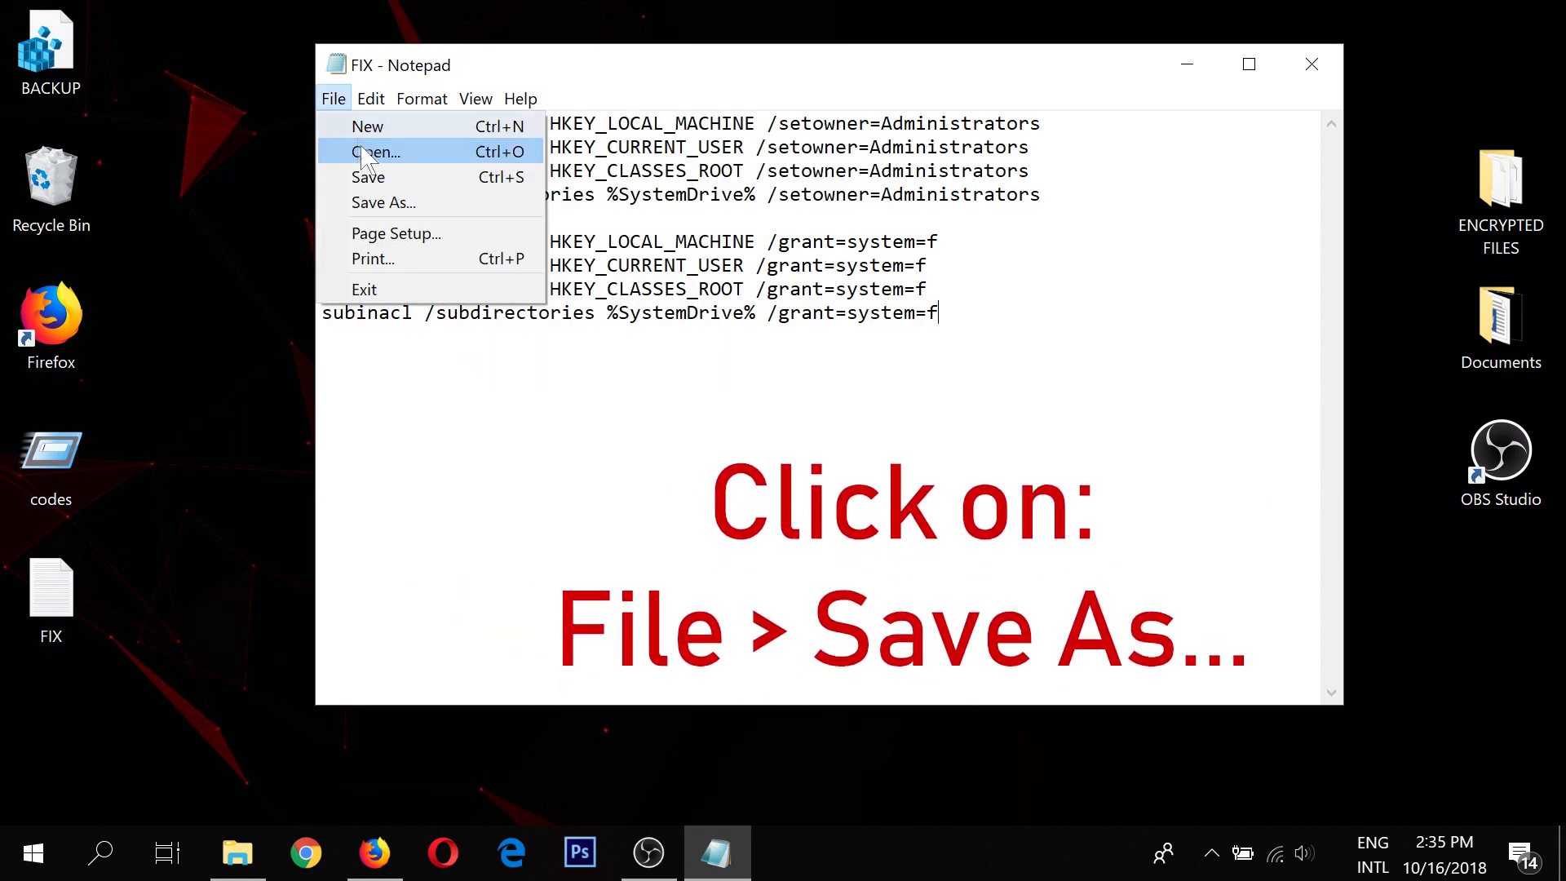
# Step: Save the script to the Desktop as FIX.bat with the file type All Files, and close Notepad
pyautogui.click(384, 202)
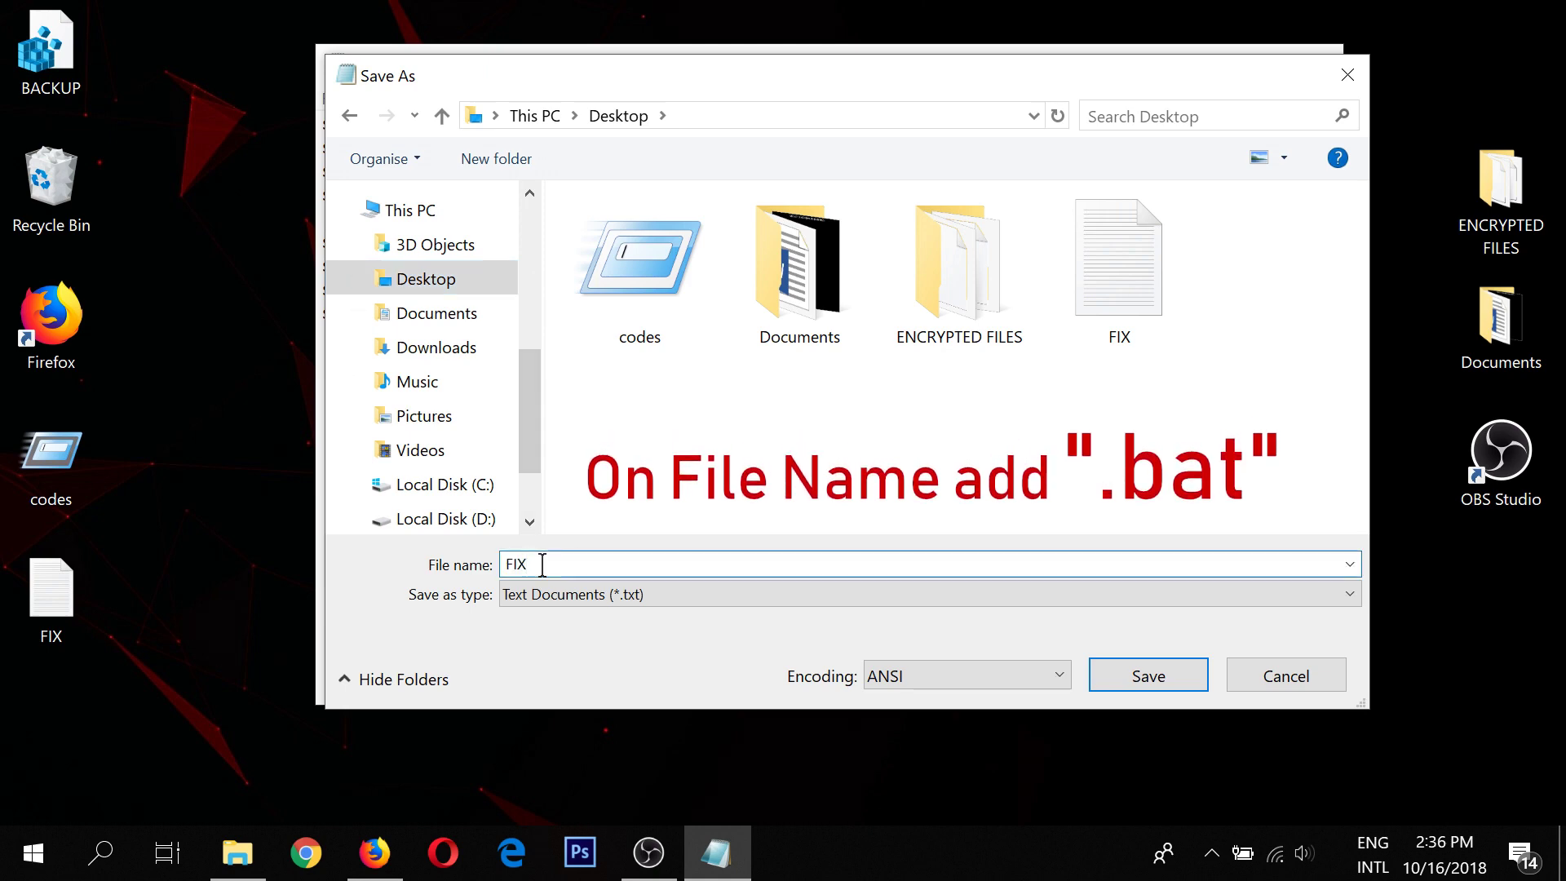
pyautogui.write('.b')
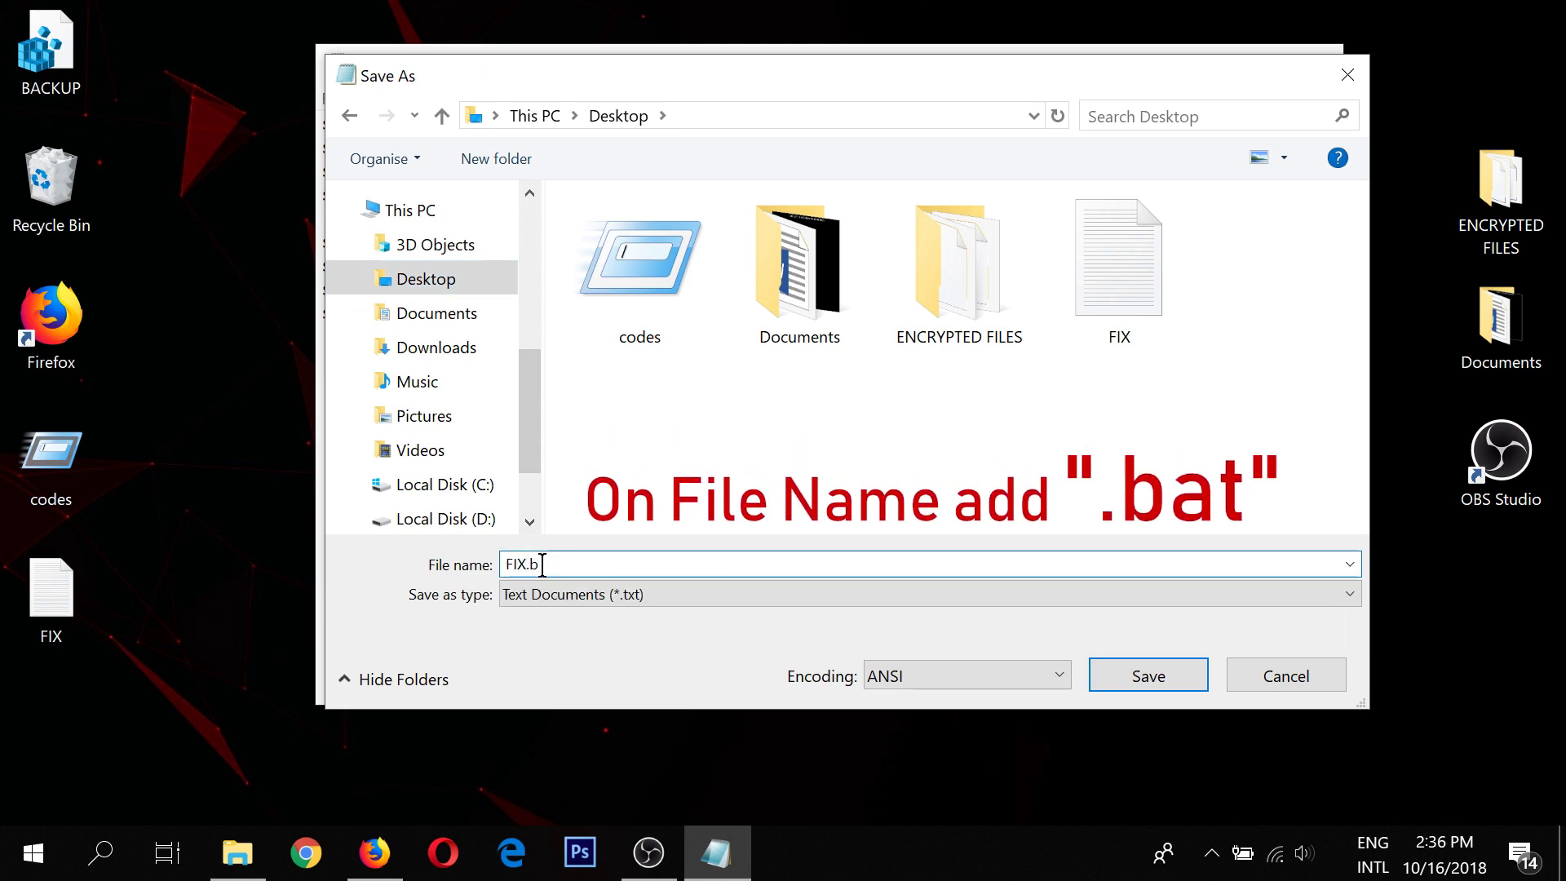
pyautogui.write('at')
pyautogui.click(563, 595)
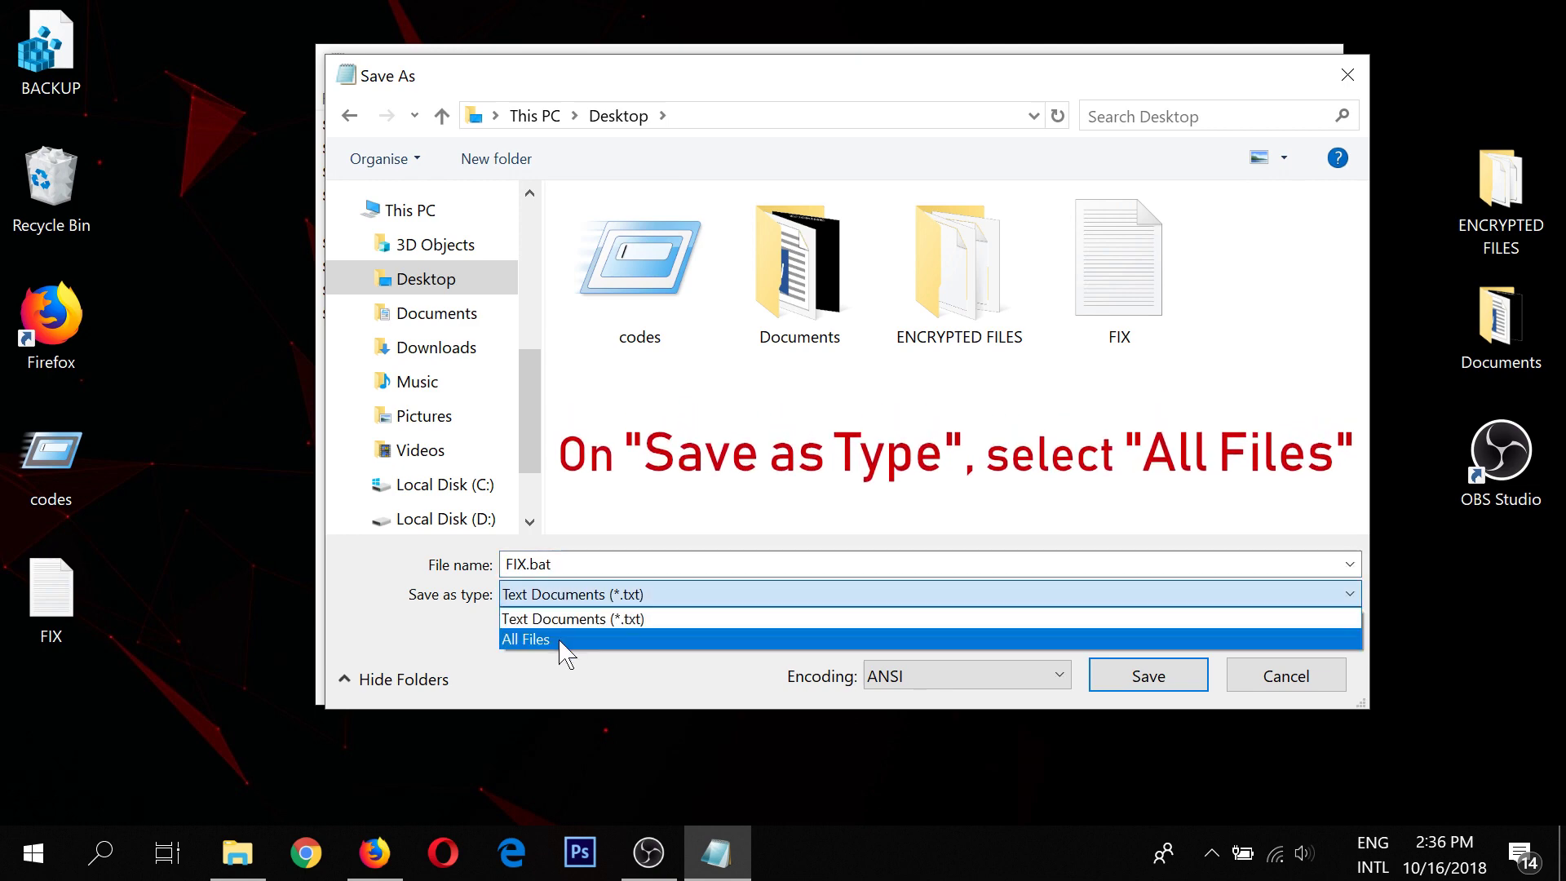
pyautogui.click(563, 640)
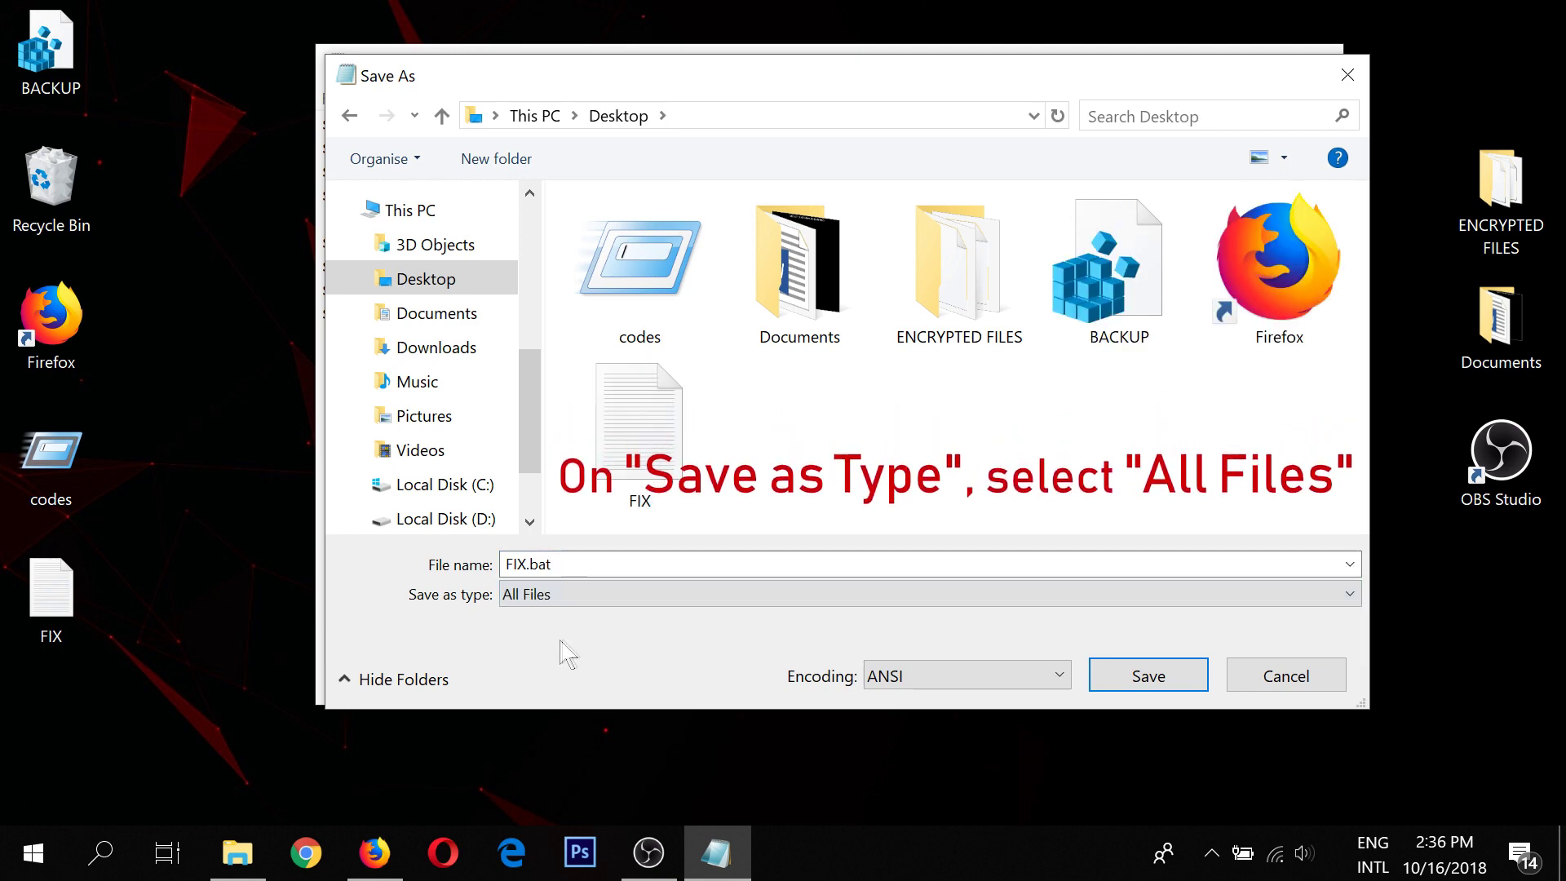
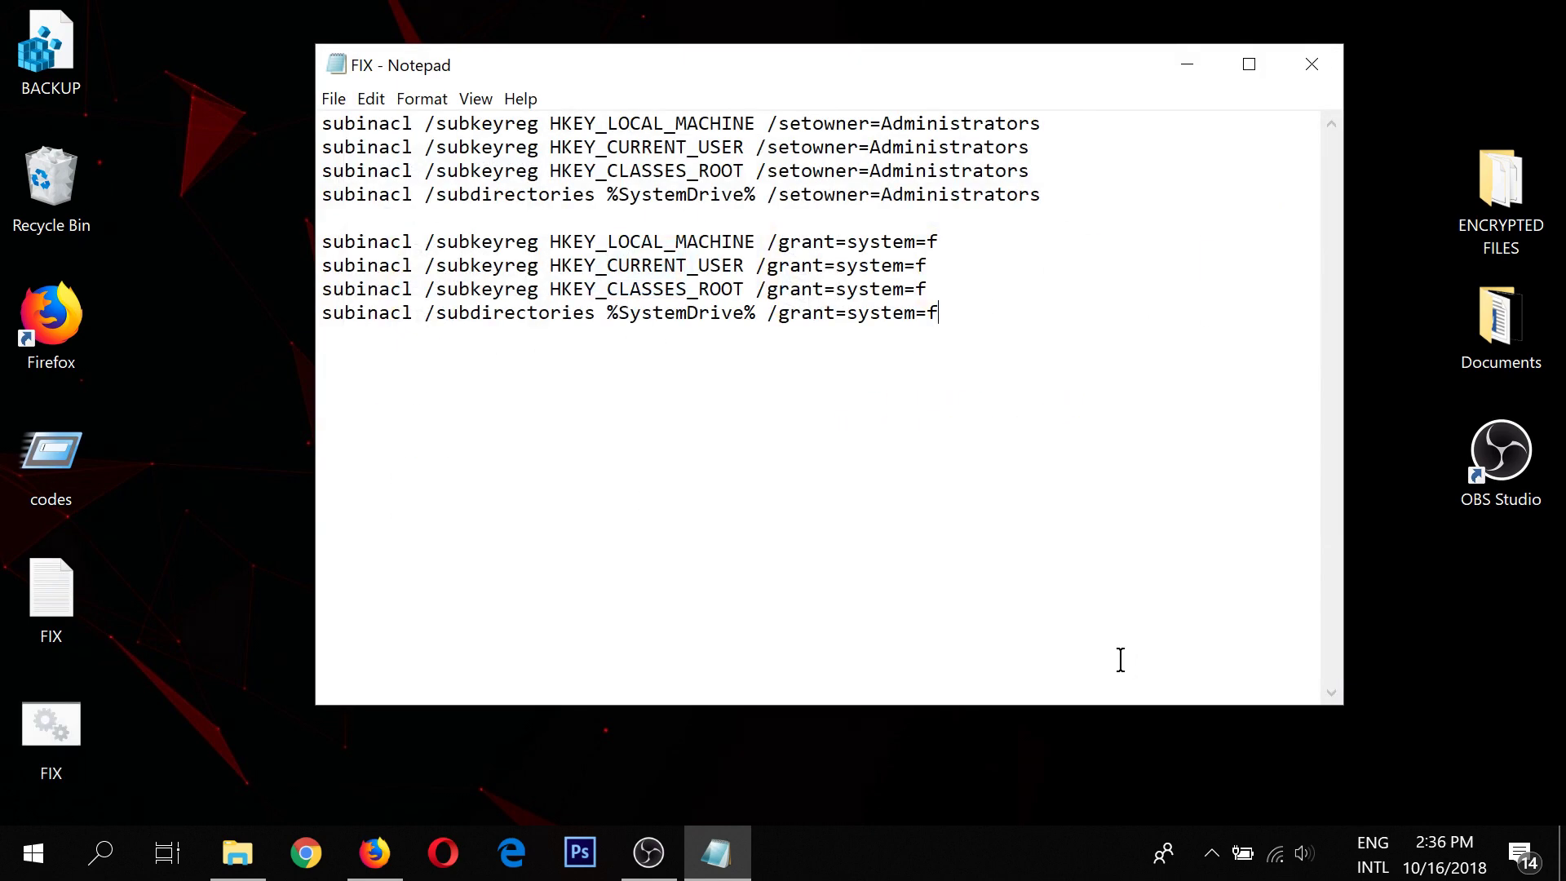
pyautogui.click(1318, 78)
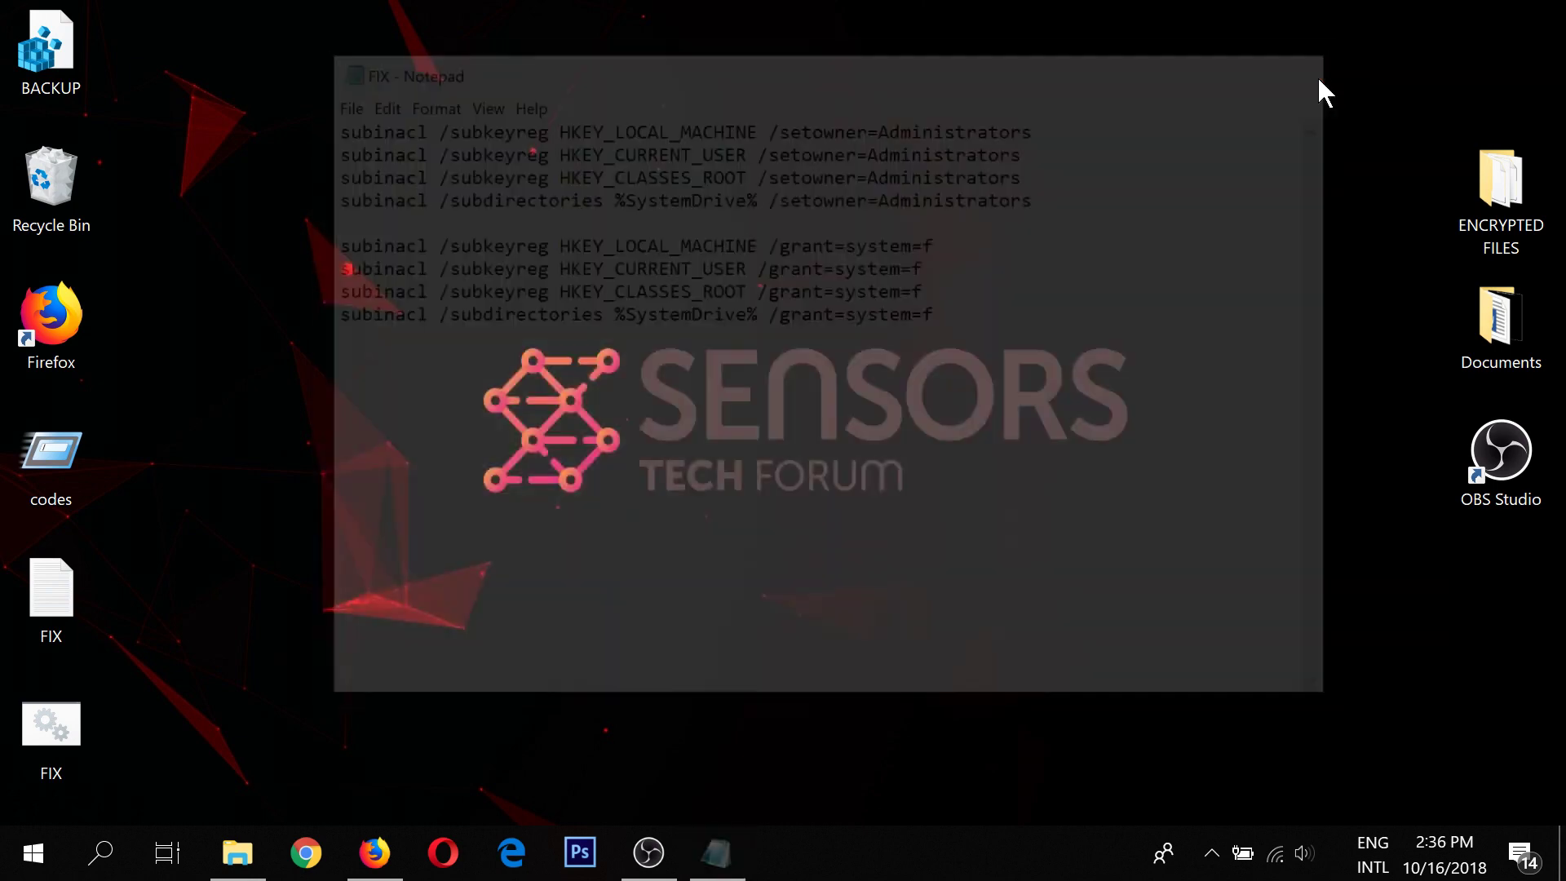
pyautogui.click(72, 747)
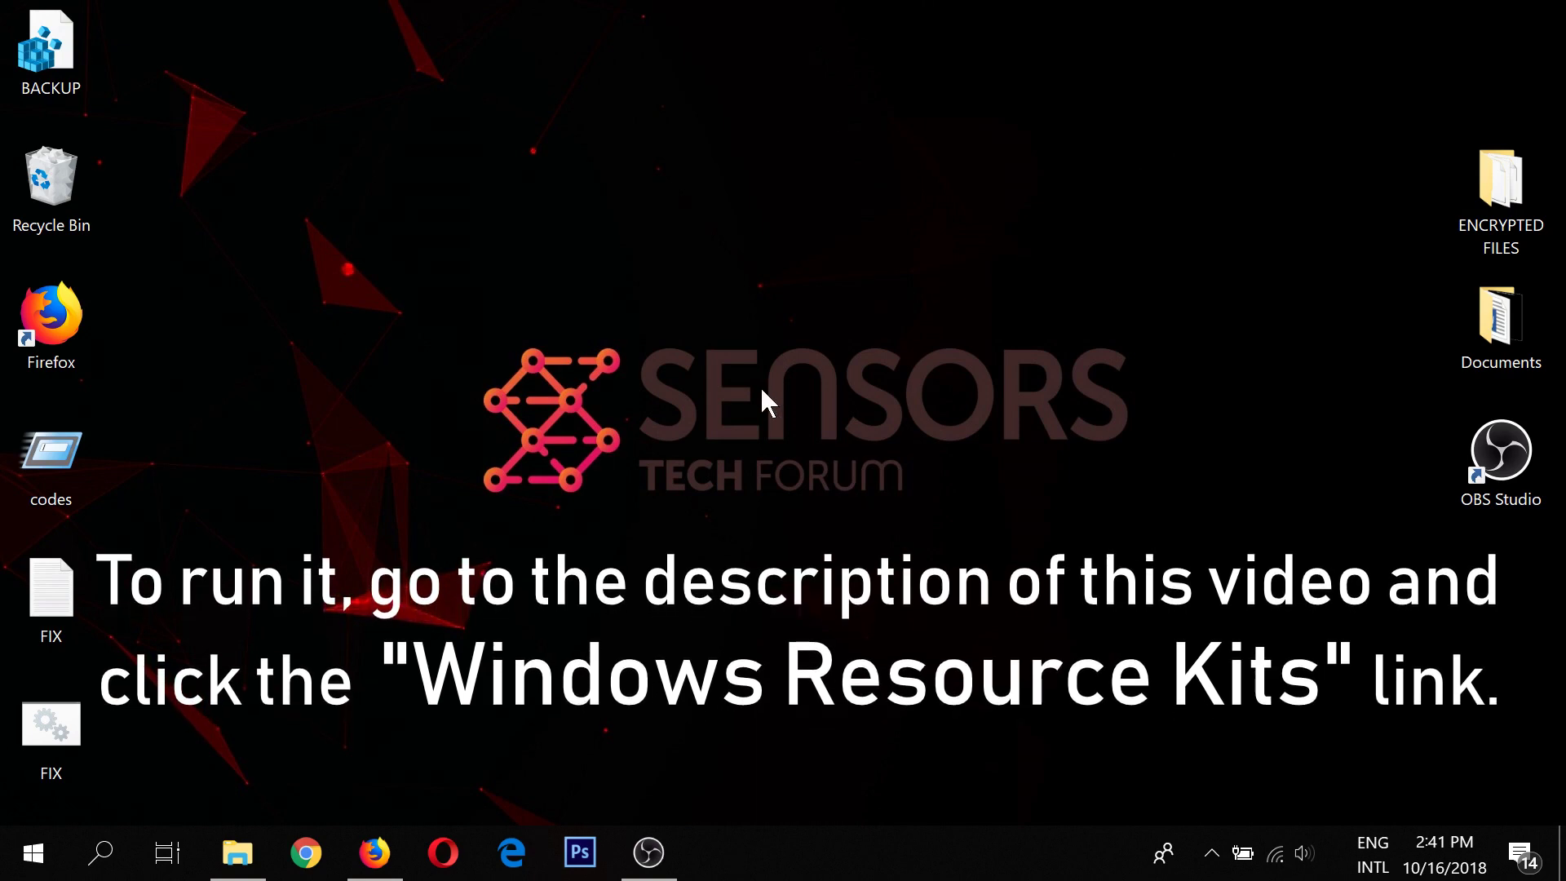
# Step: Switch to Firefox, follow the Windows Resource Kits link in the video description, and download subinacl.msi from the Microsoft page
pyautogui.click(377, 854)
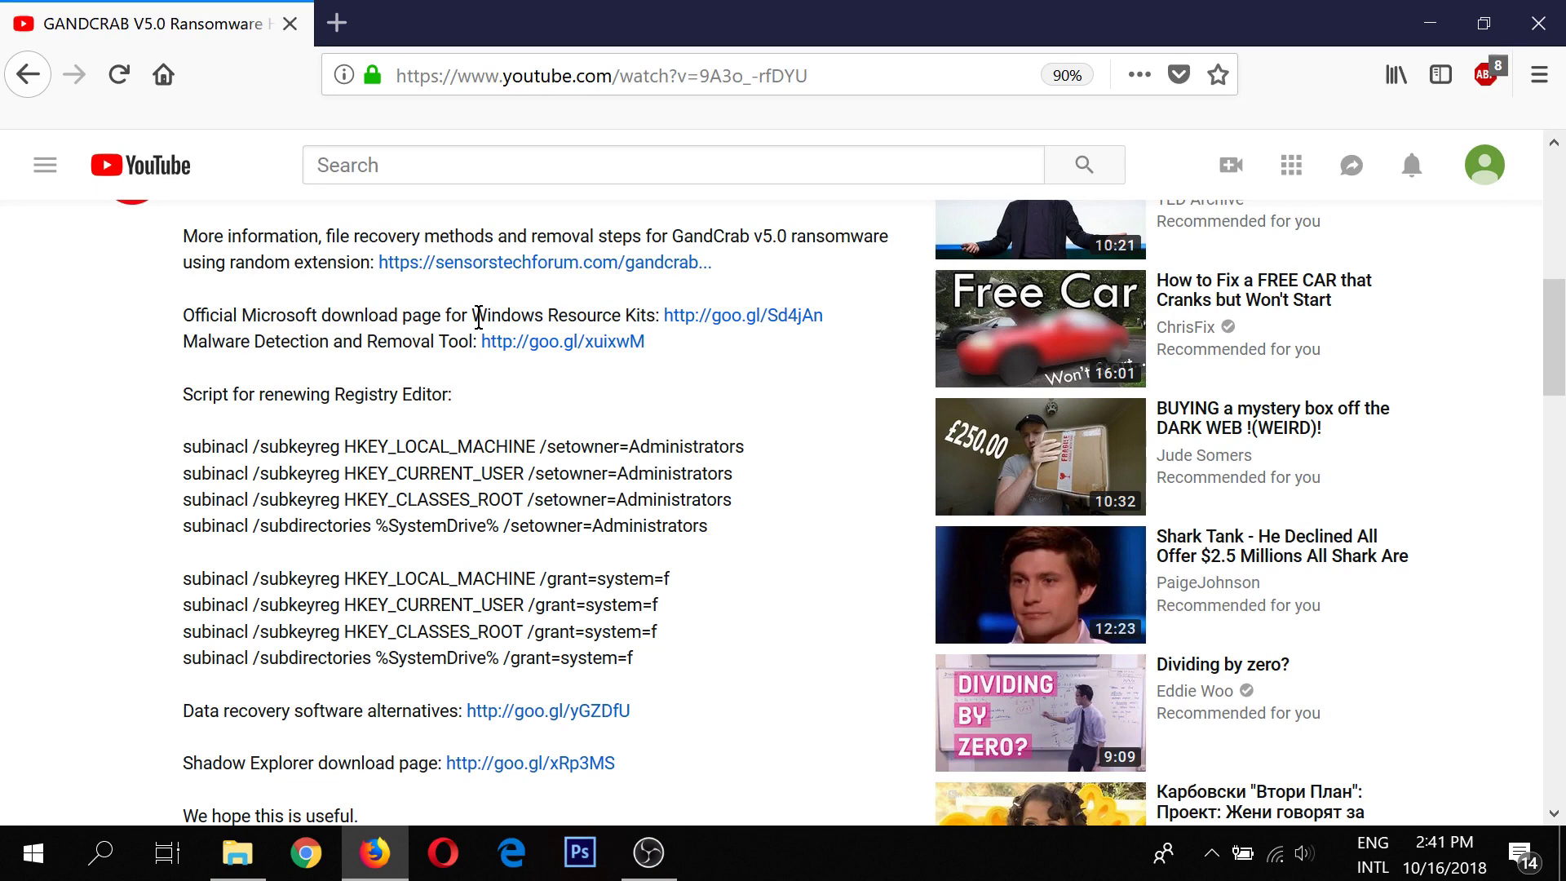
pyautogui.moveTo(606, 318); pyautogui.dragTo(667, 333)
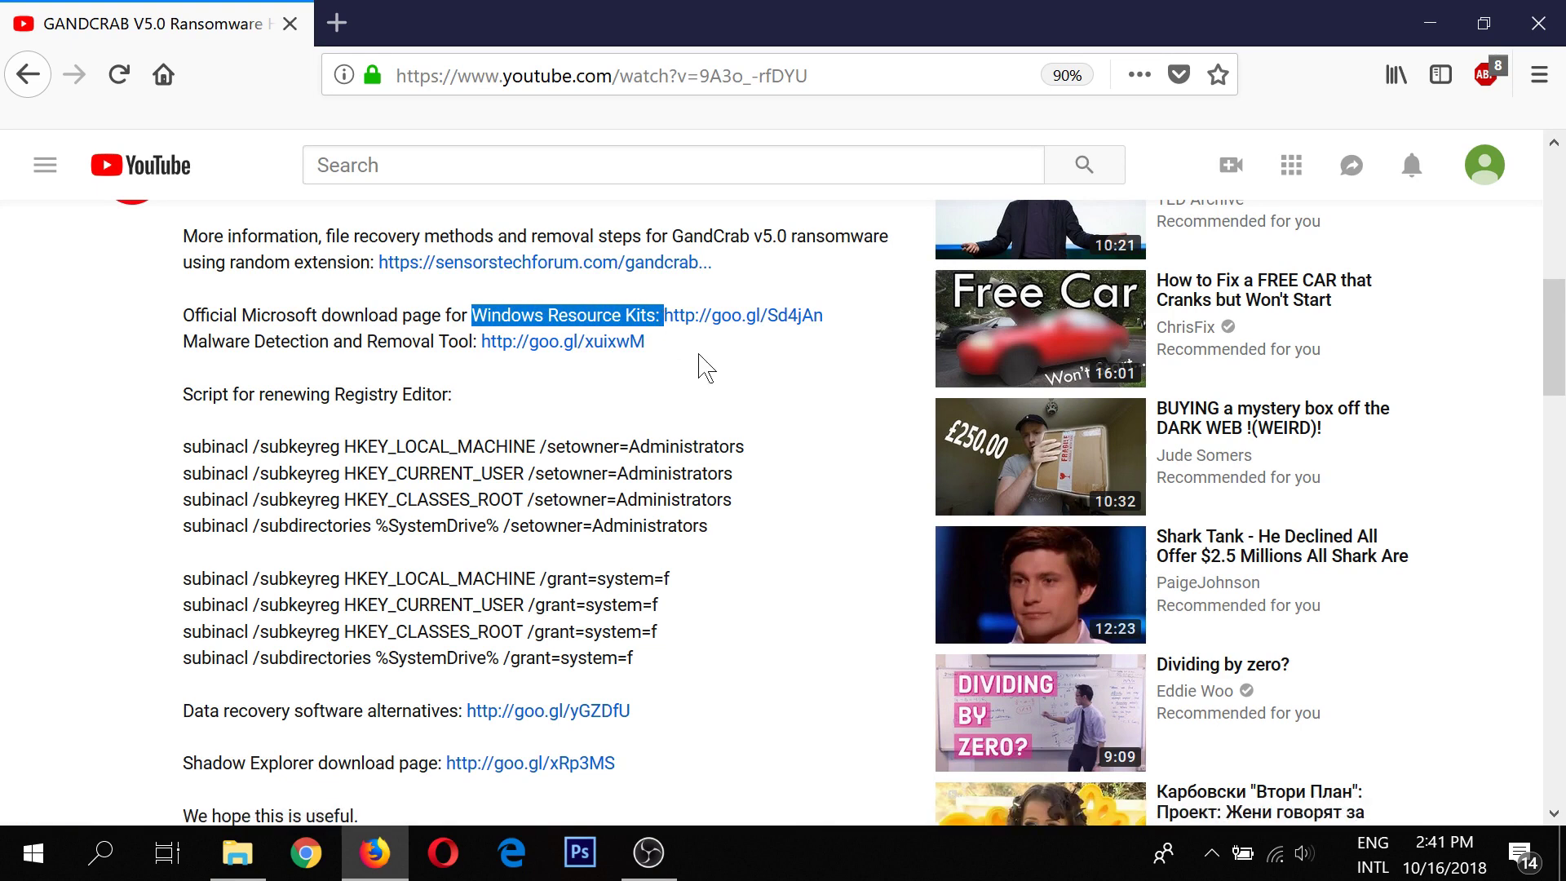
pyautogui.click(719, 319)
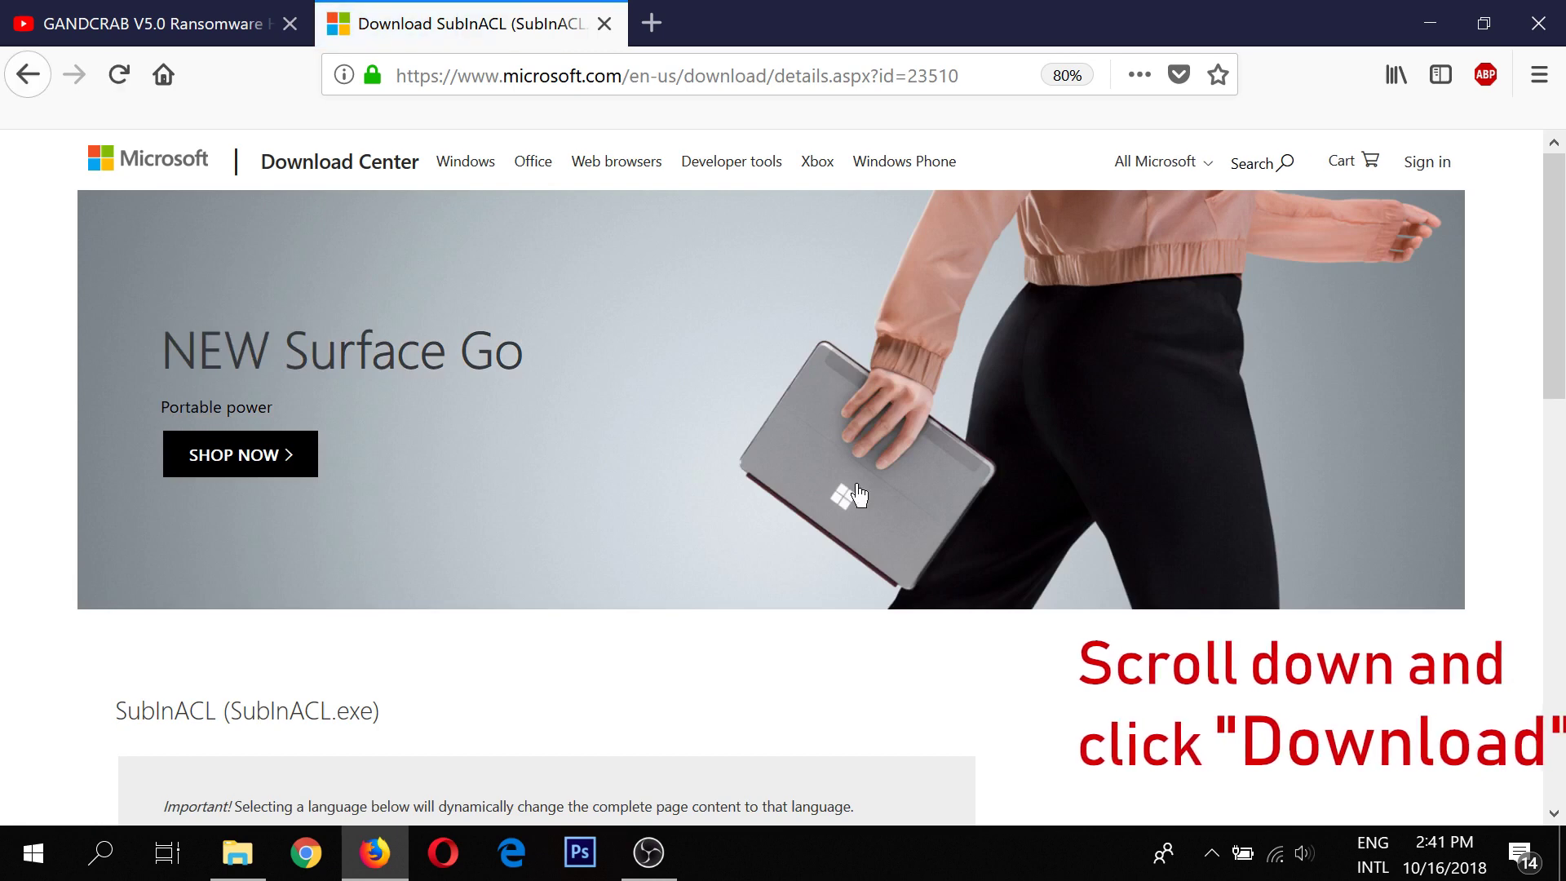
pyautogui.scroll(-3, 858, 493)
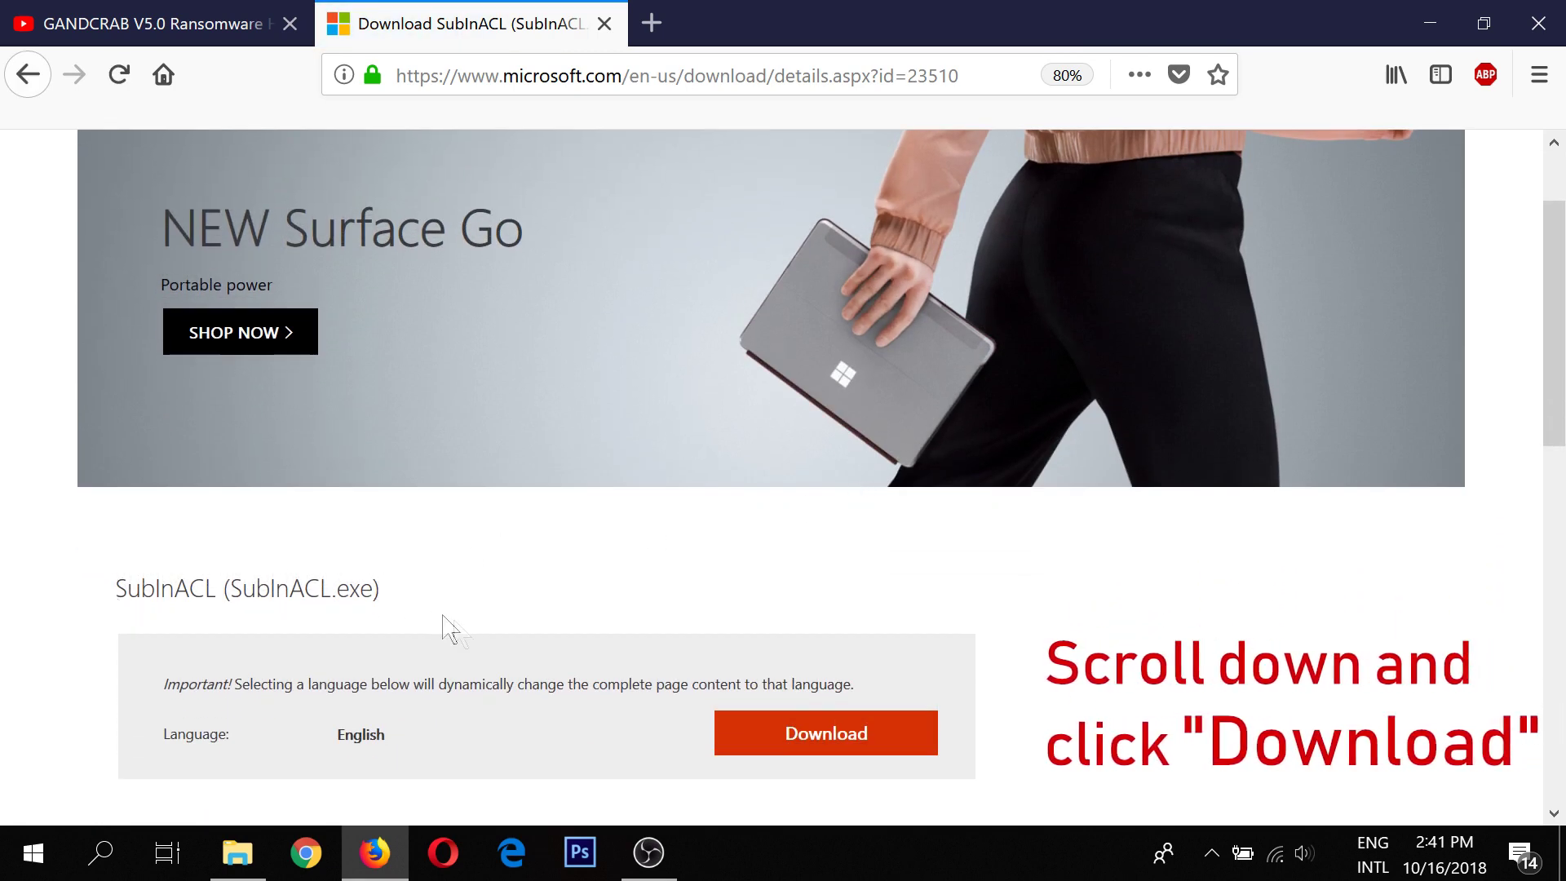
pyautogui.click(748, 746)
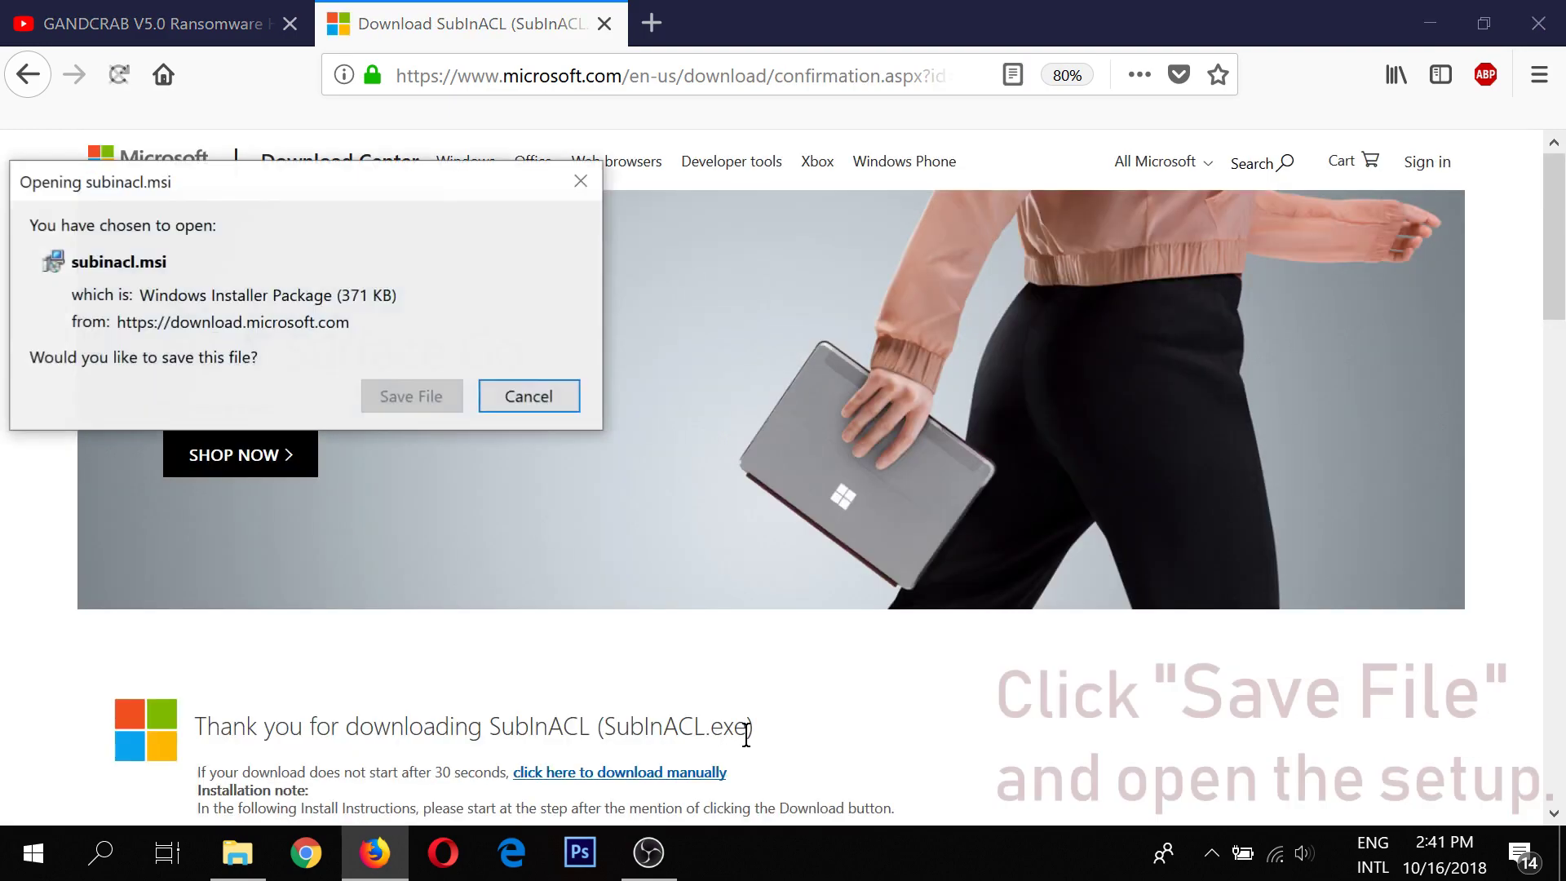
pyautogui.click(430, 399)
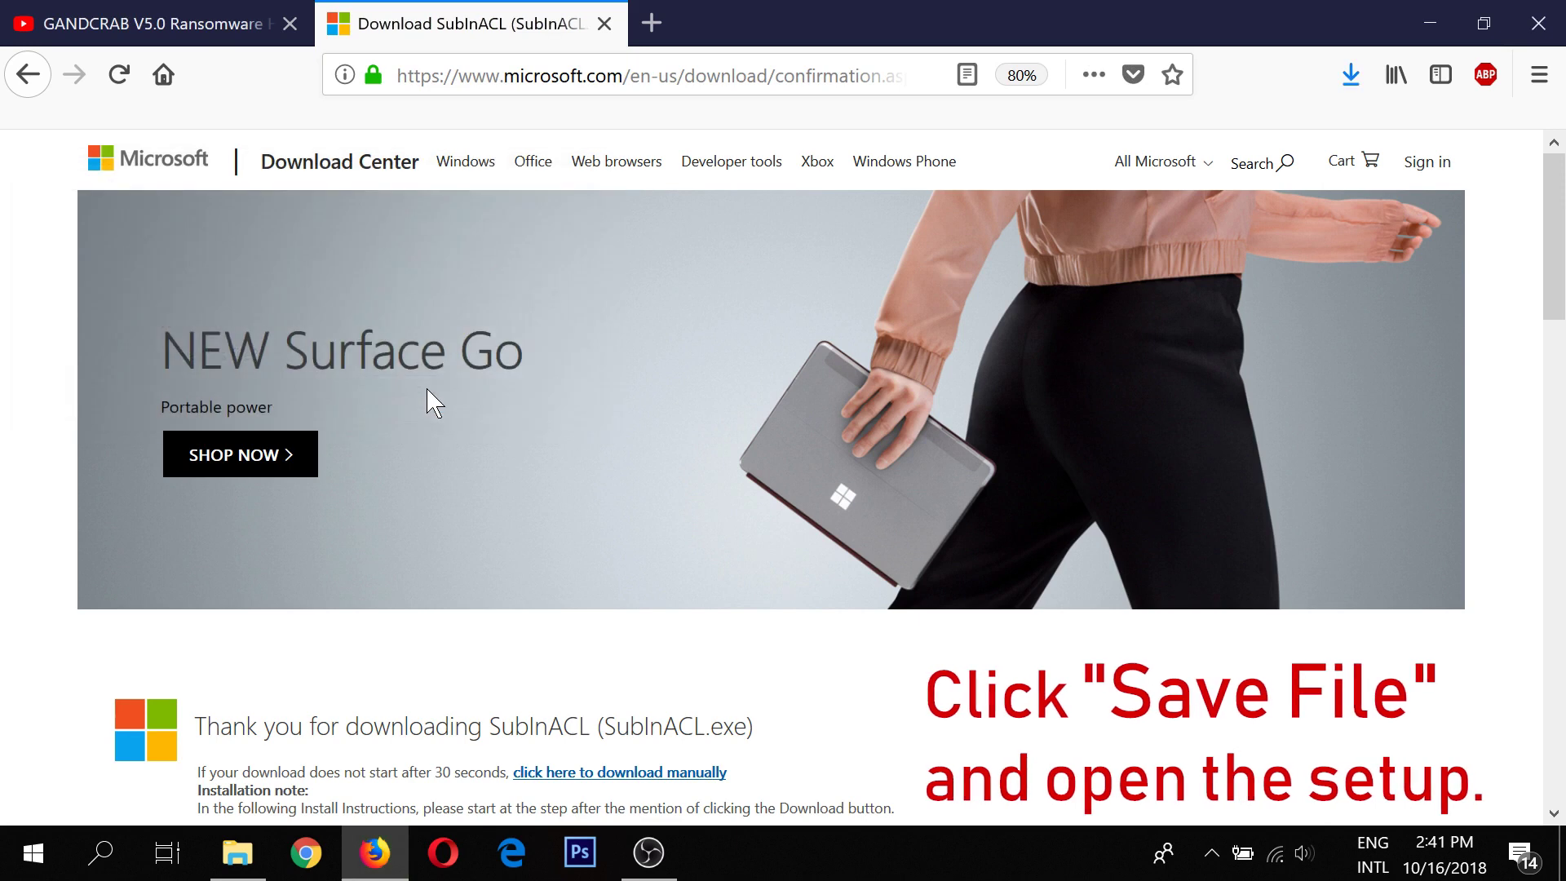
# Step: Run the downloaded subinacl.msi, install SubInAcl.exe to C:\Program Files (x86)\Windows Resource Kits\Tools\, and close the browser with all its tabs
pyautogui.click(1350, 88)
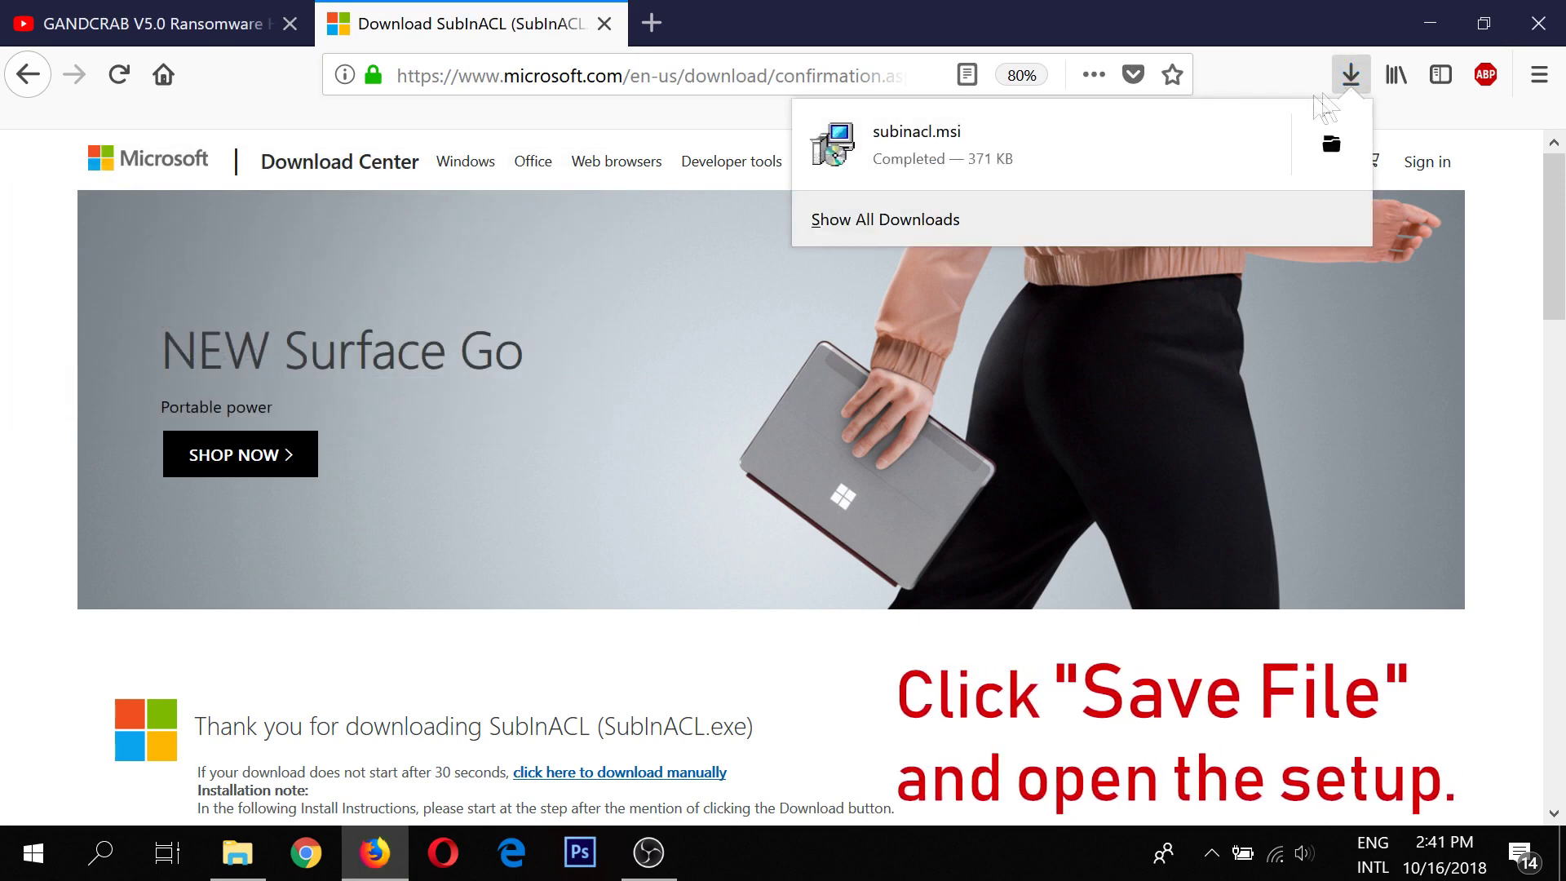
pyautogui.click(1011, 148)
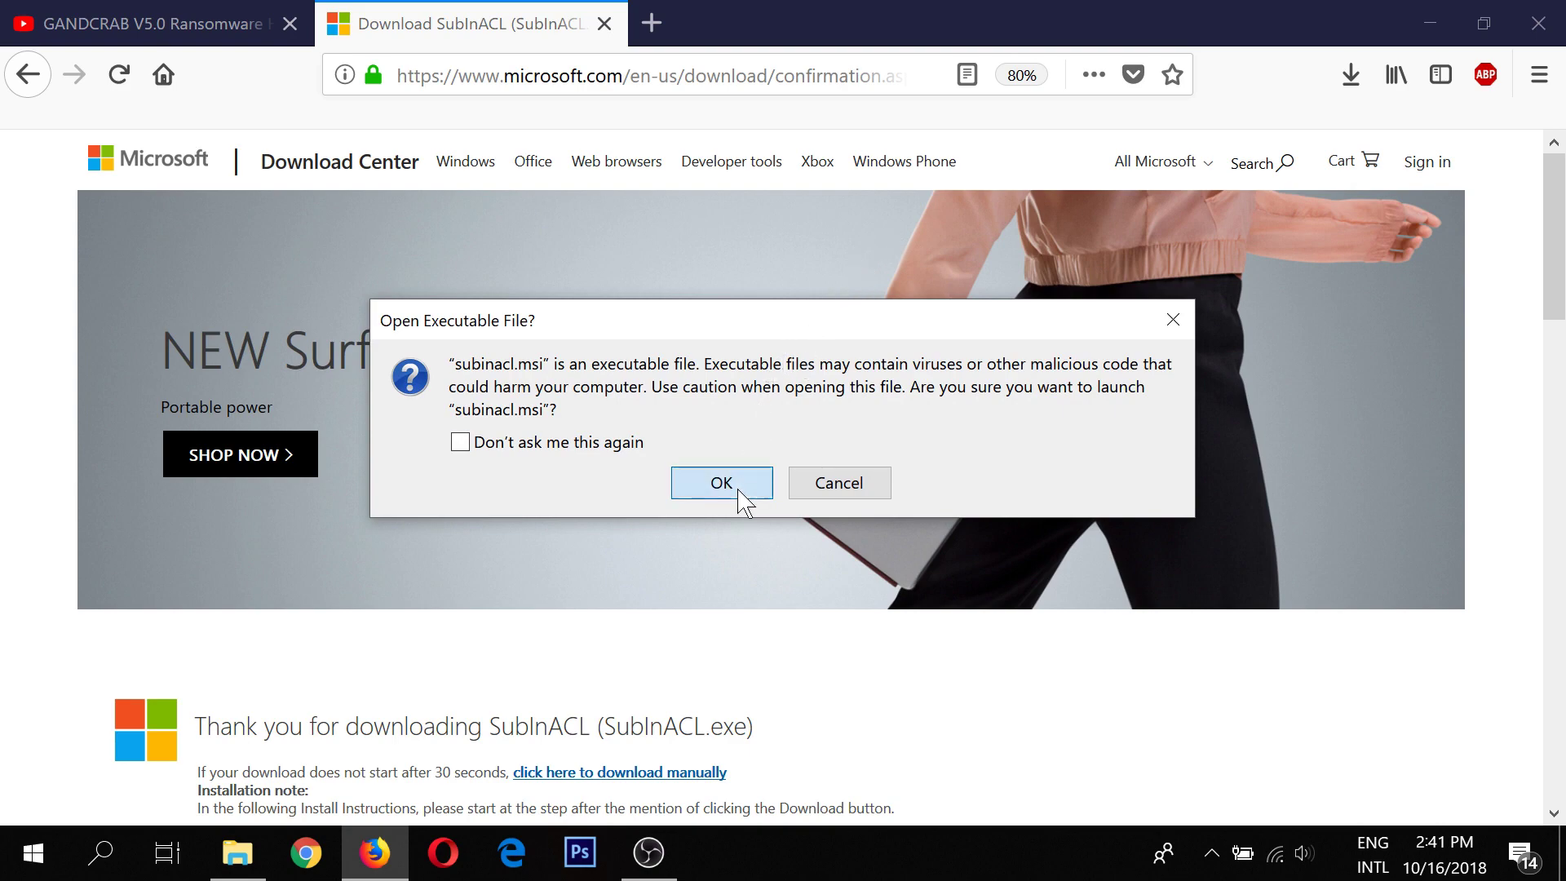
pyautogui.click(722, 484)
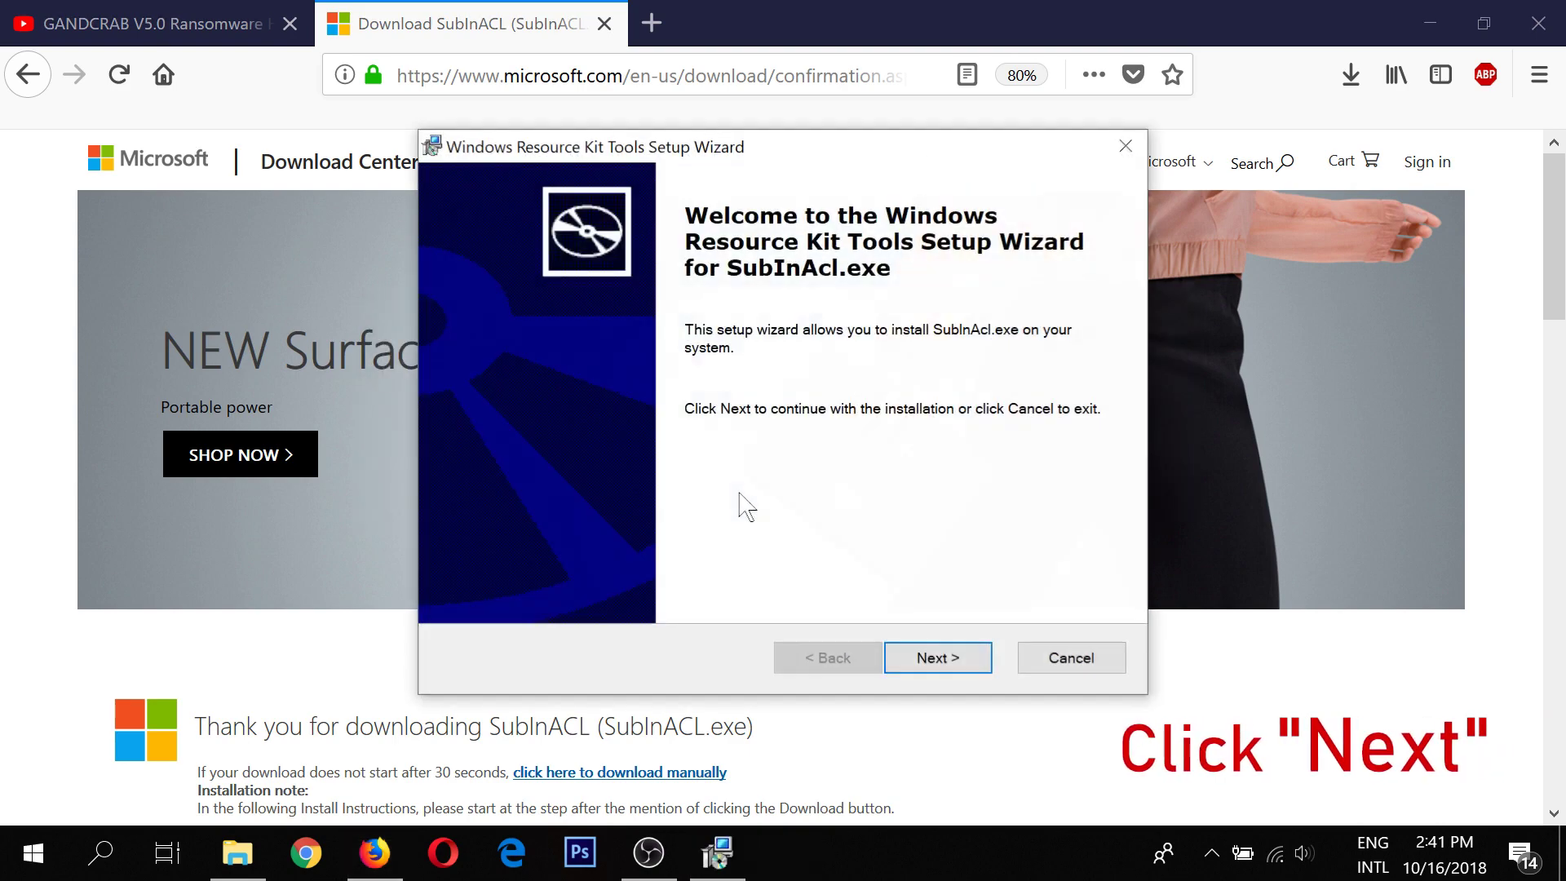
pyautogui.click(905, 661)
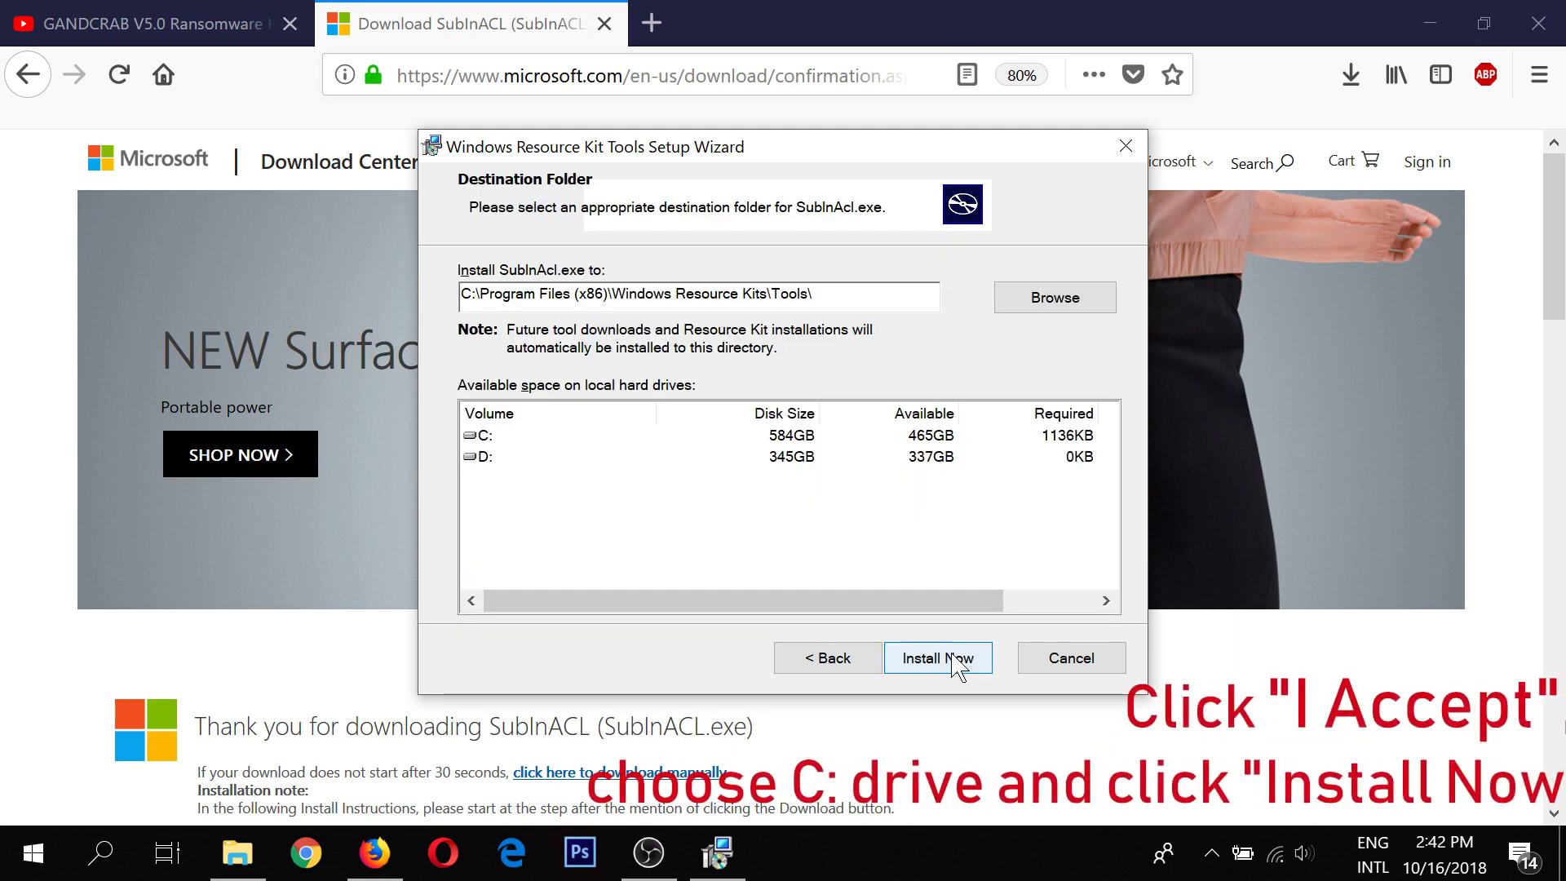
pyautogui.click(952, 659)
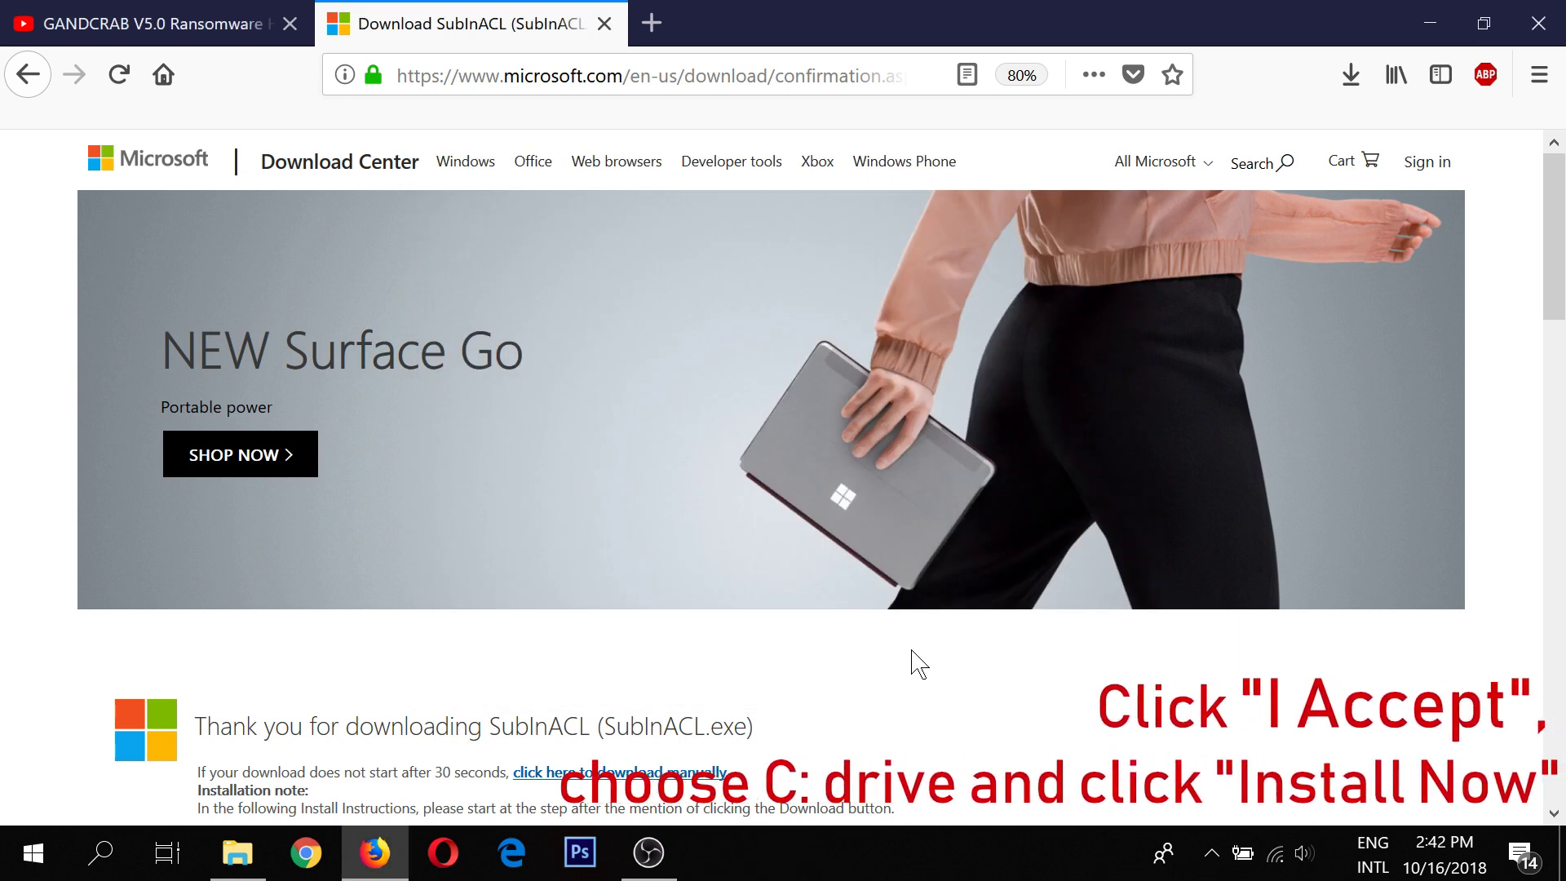
pyautogui.click(1538, 24)
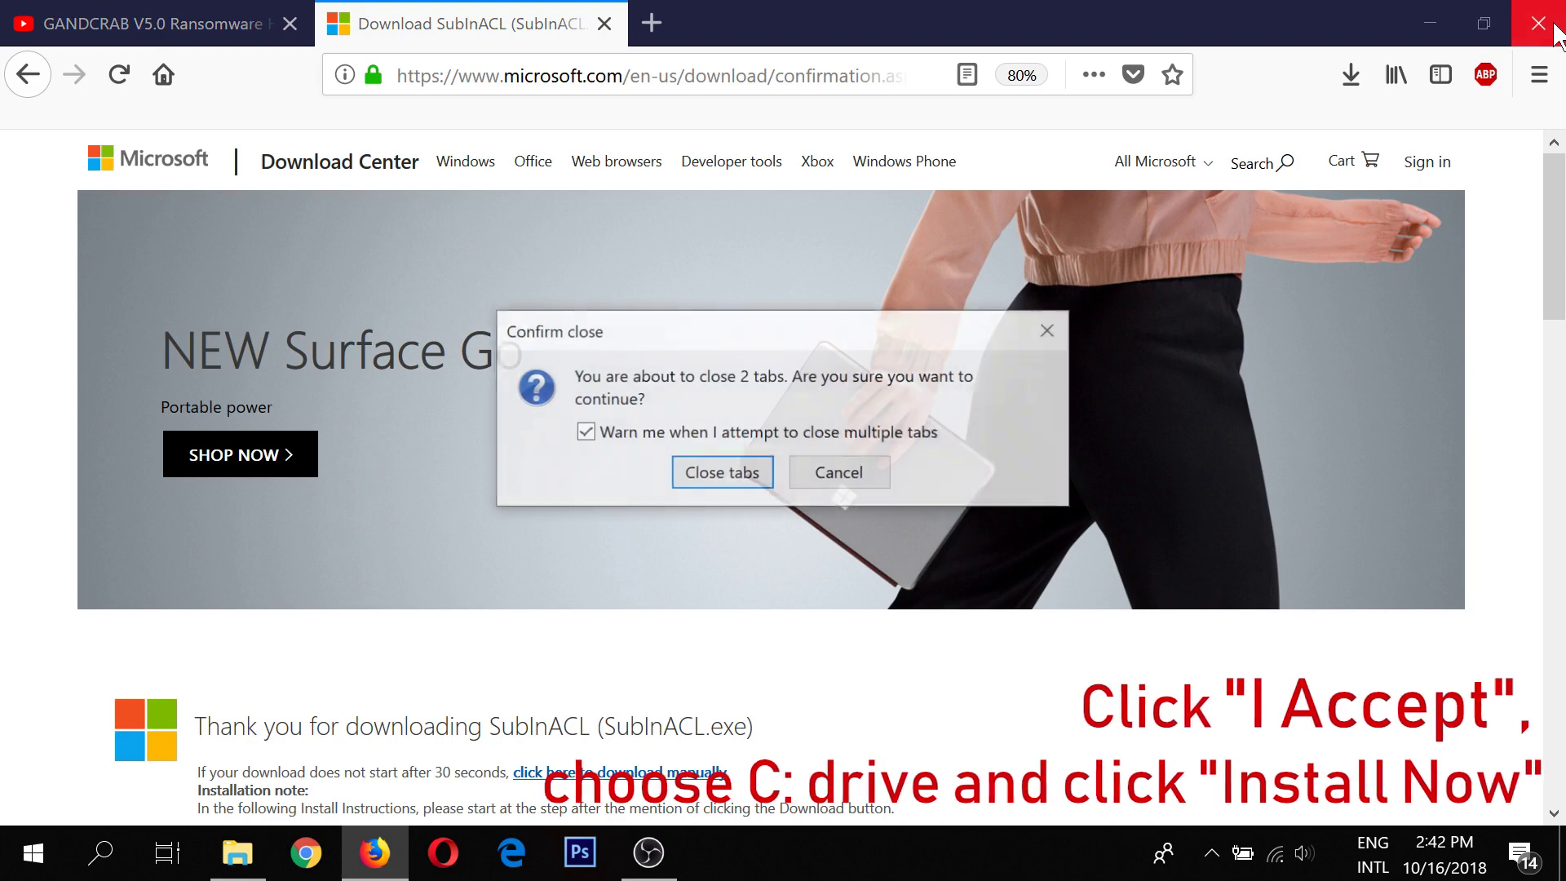
pyautogui.click(729, 473)
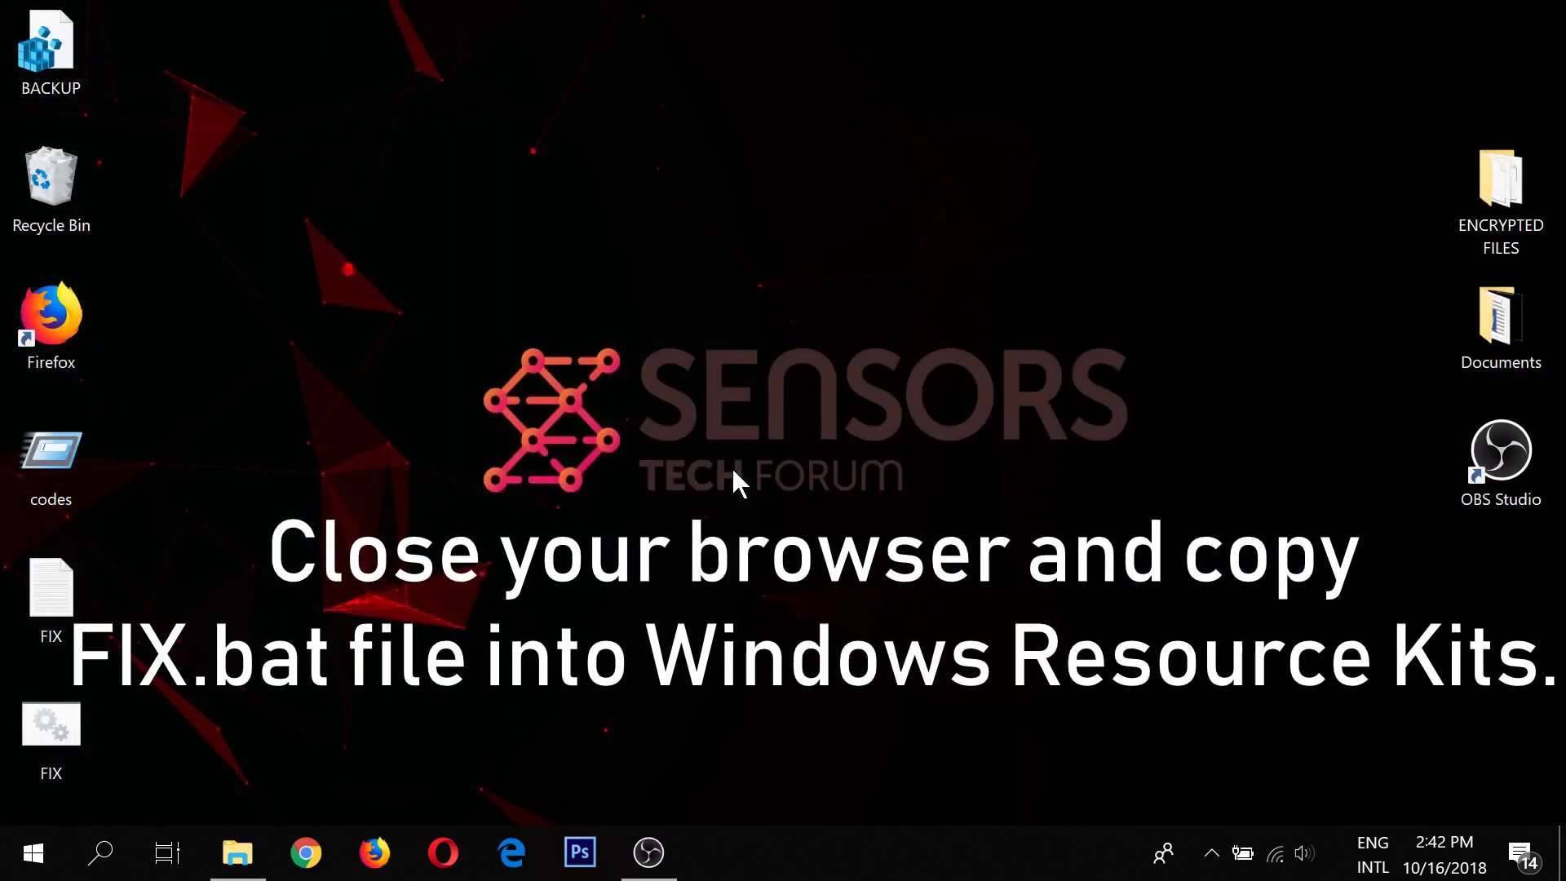